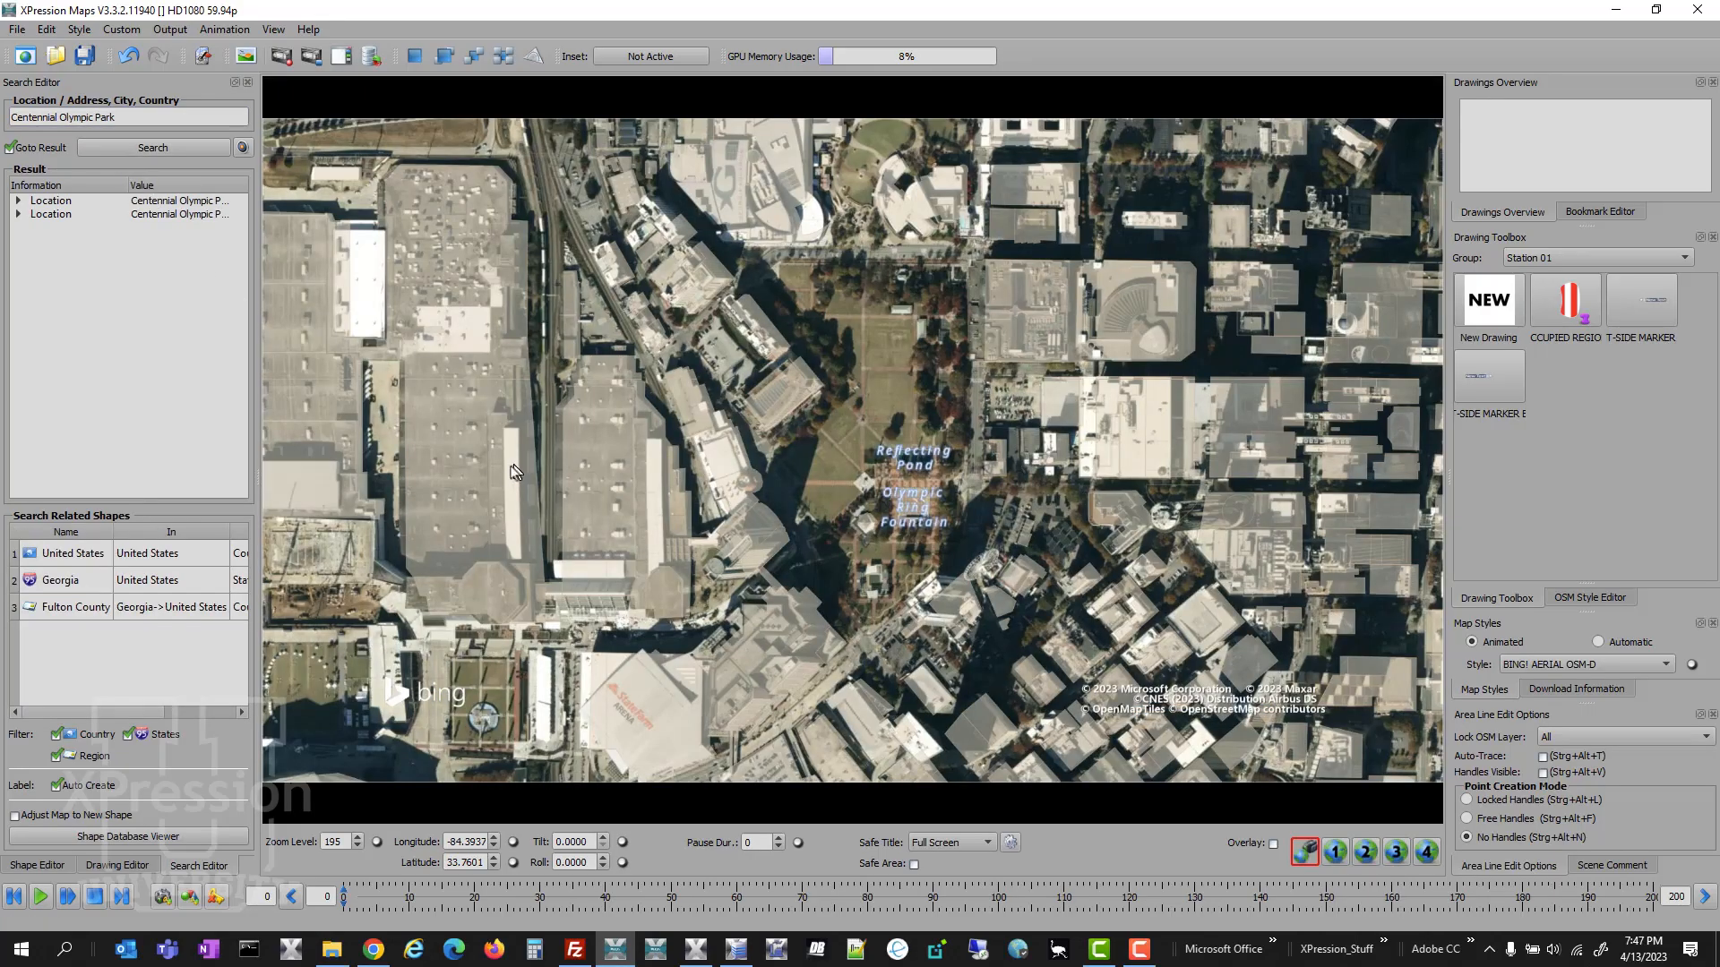
- Zoom the map out from Centennial Olympic Park and frame Georgia and its neighbouring states at about zoom level 66
{"action": "scroll", "coordinate": [591, 531], "scroll_direction": "down", "scroll_amount": 7}
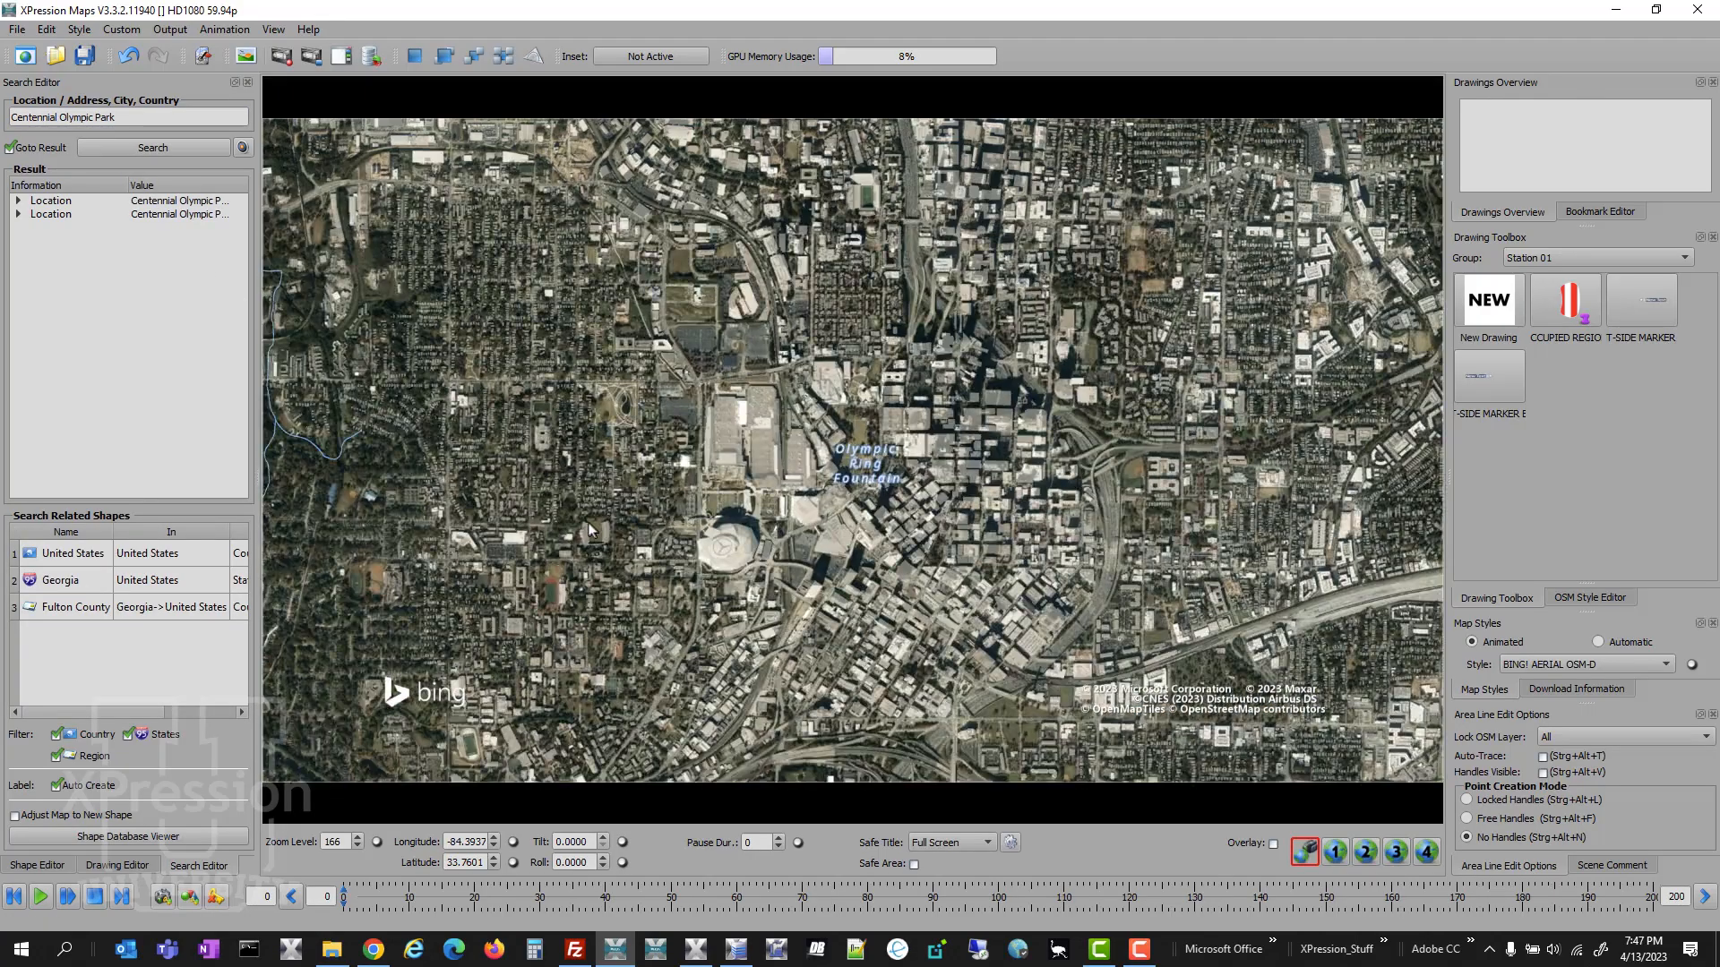
{"action": "scroll", "coordinate": [589, 523], "scroll_direction": "down", "scroll_amount": 10}
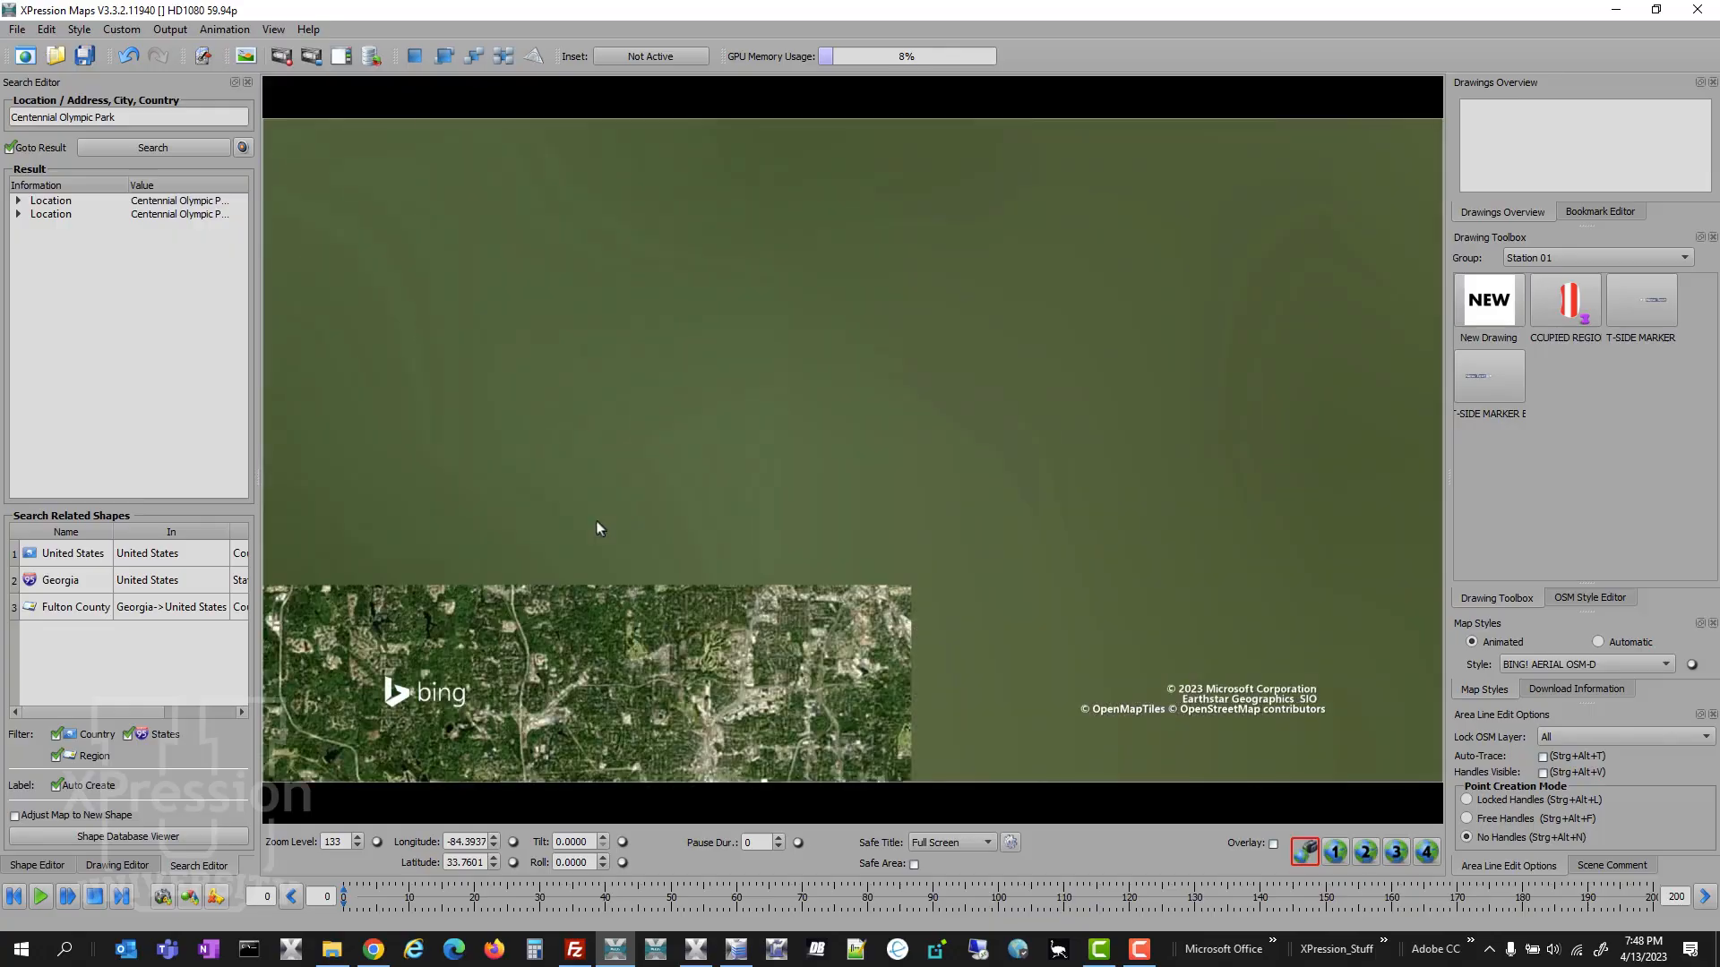
{"action": "scroll", "coordinate": [596, 527], "scroll_direction": "down", "scroll_amount": 4}
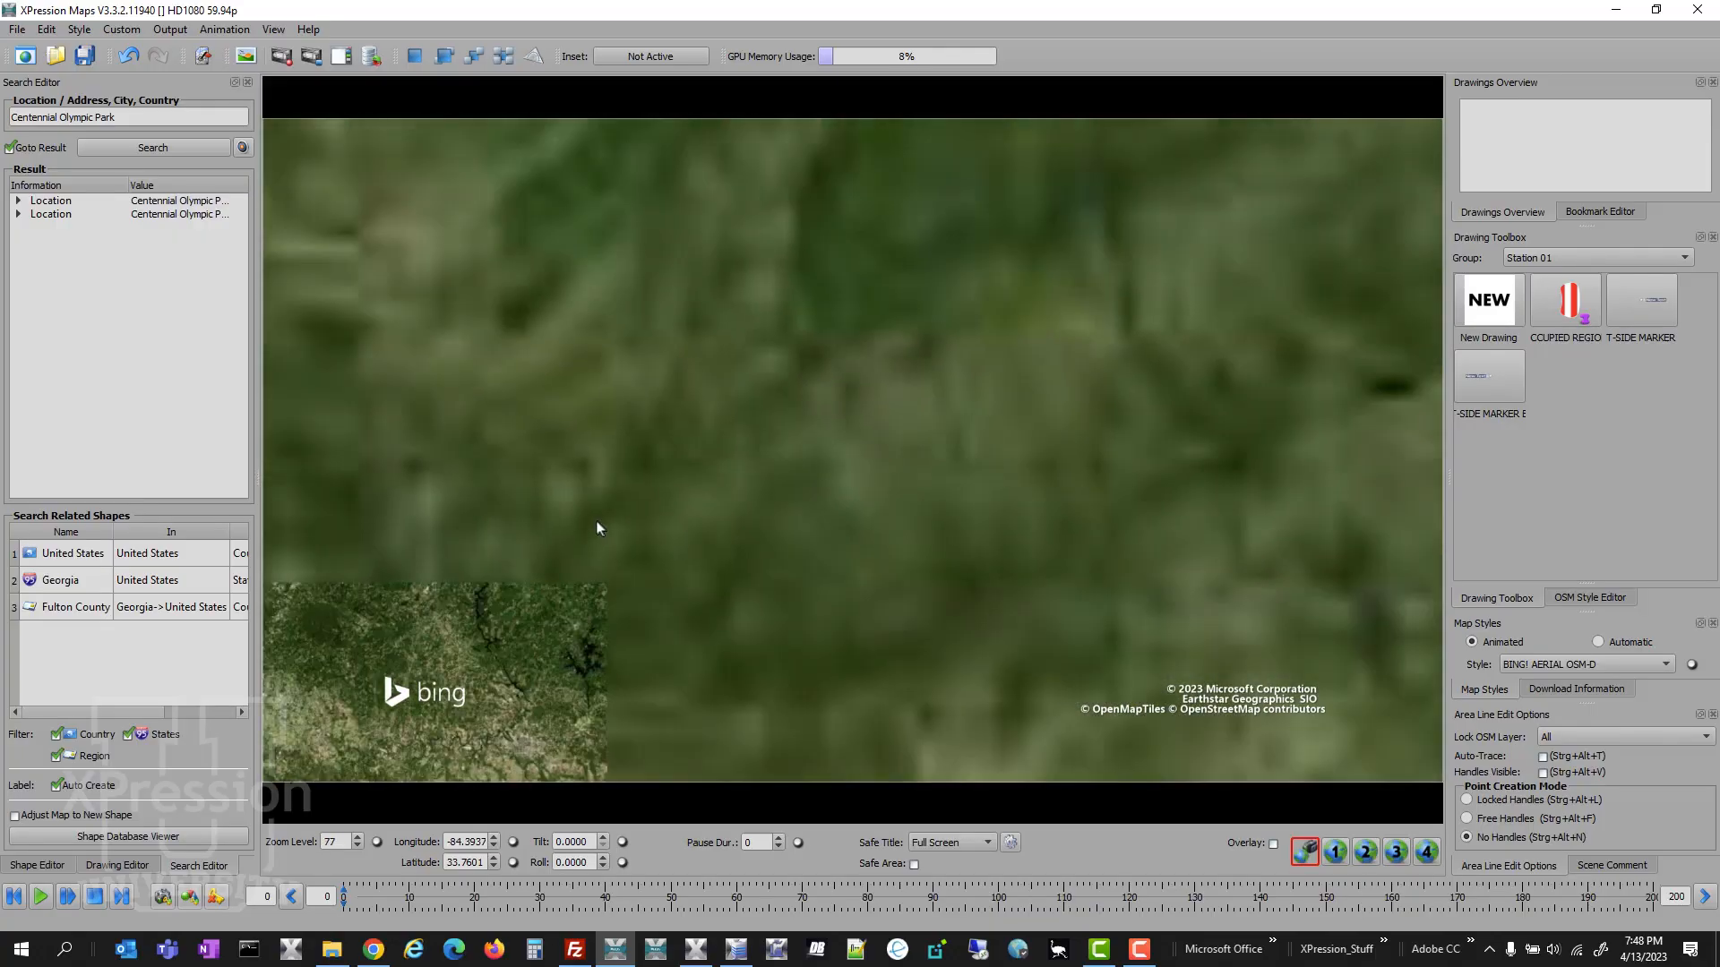
{"action": "scroll", "coordinate": [597, 528], "scroll_direction": "down", "scroll_amount": 3}
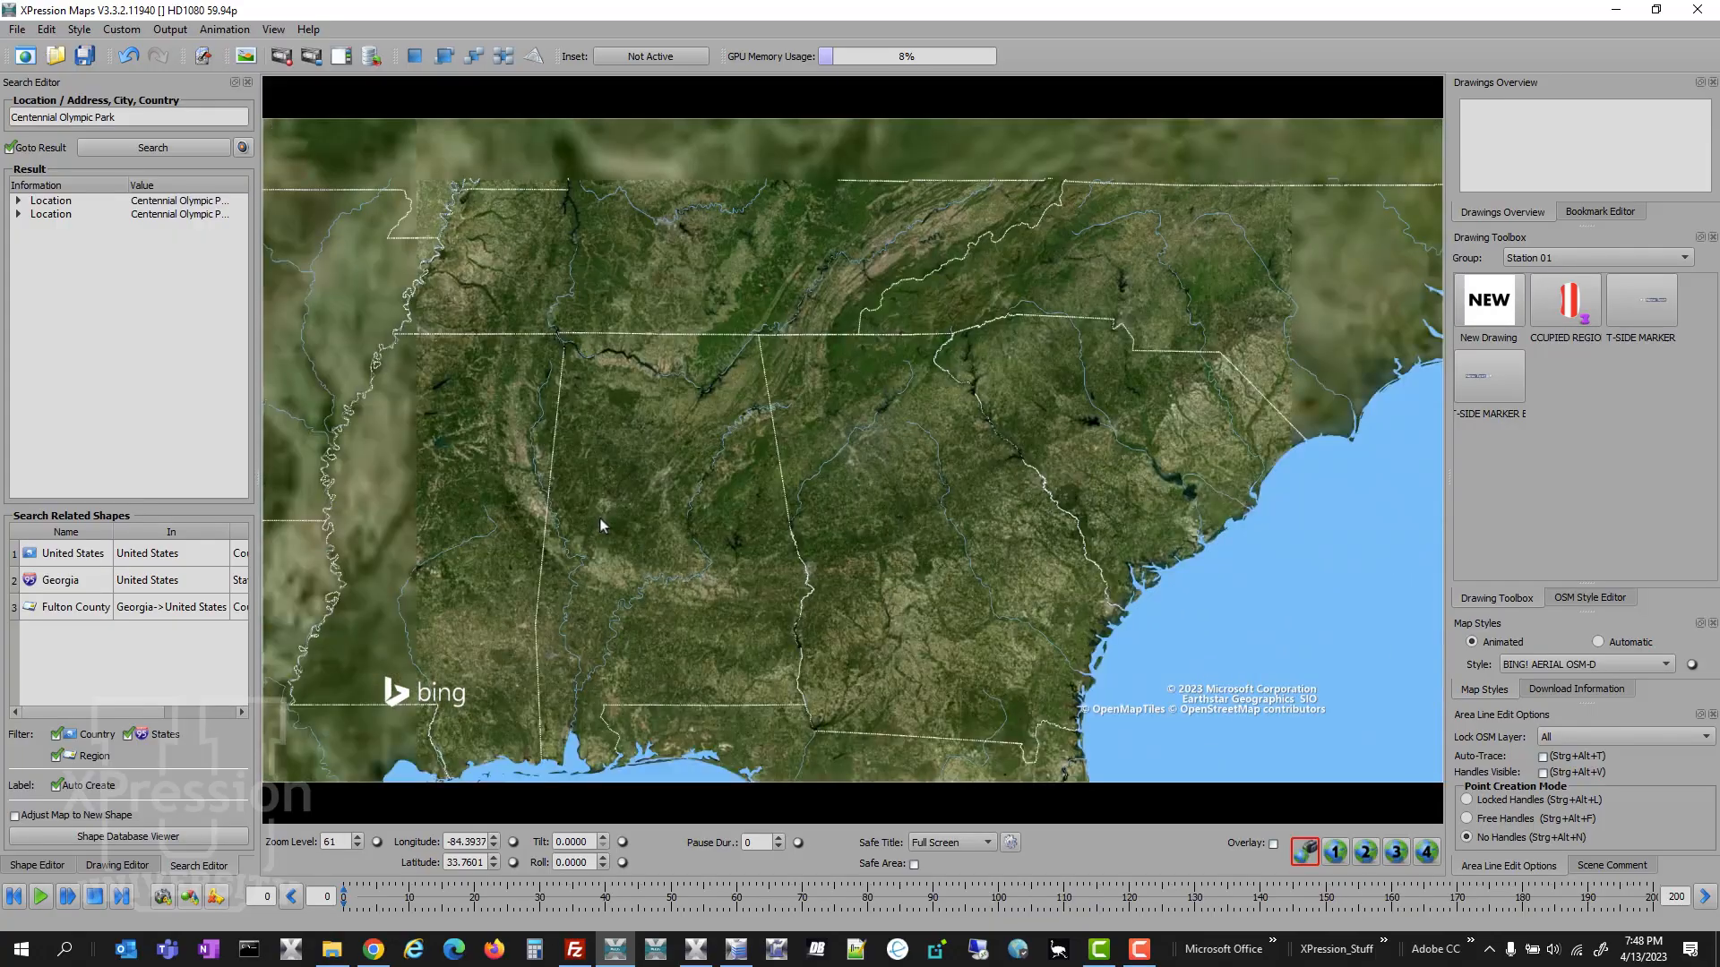
{"action": "scroll", "coordinate": [600, 519], "scroll_direction": "down", "scroll_amount": 1}
{"action": "left_click_drag", "start_coordinate": [635, 520], "coordinate": [615, 468]}
{"action": "scroll", "coordinate": [615, 467], "scroll_direction": "up", "scroll_amount": 2}
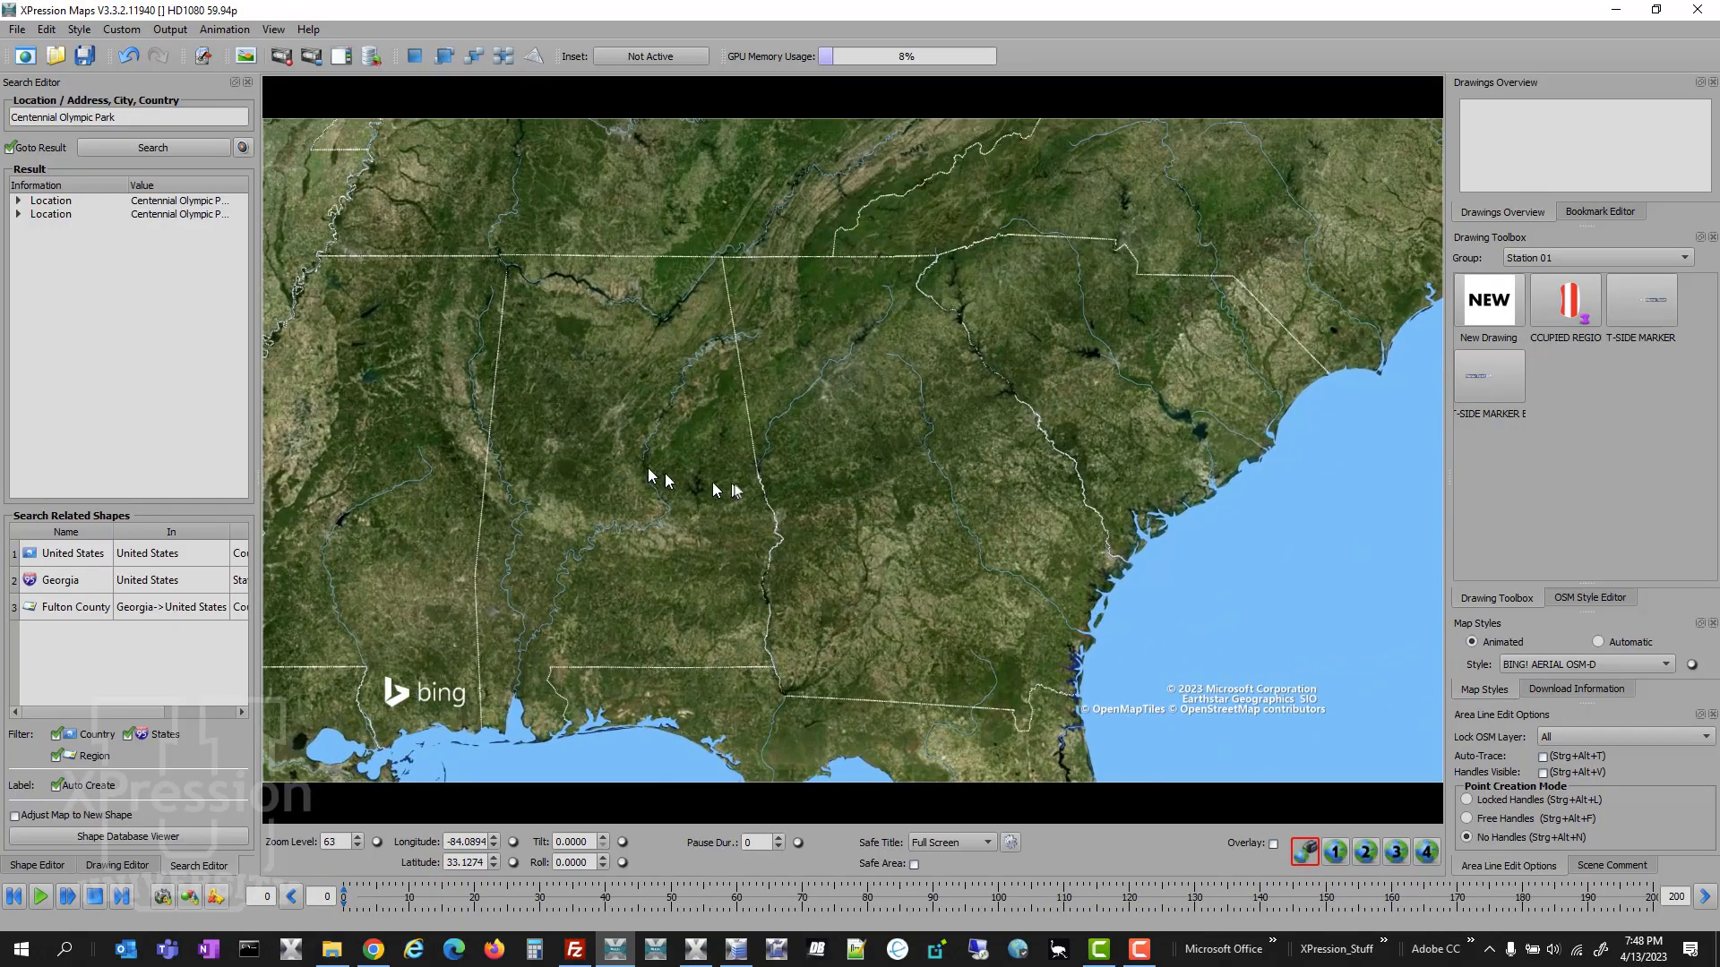
{"action": "left_click_drag", "start_coordinate": [808, 485], "coordinate": [767, 470]}
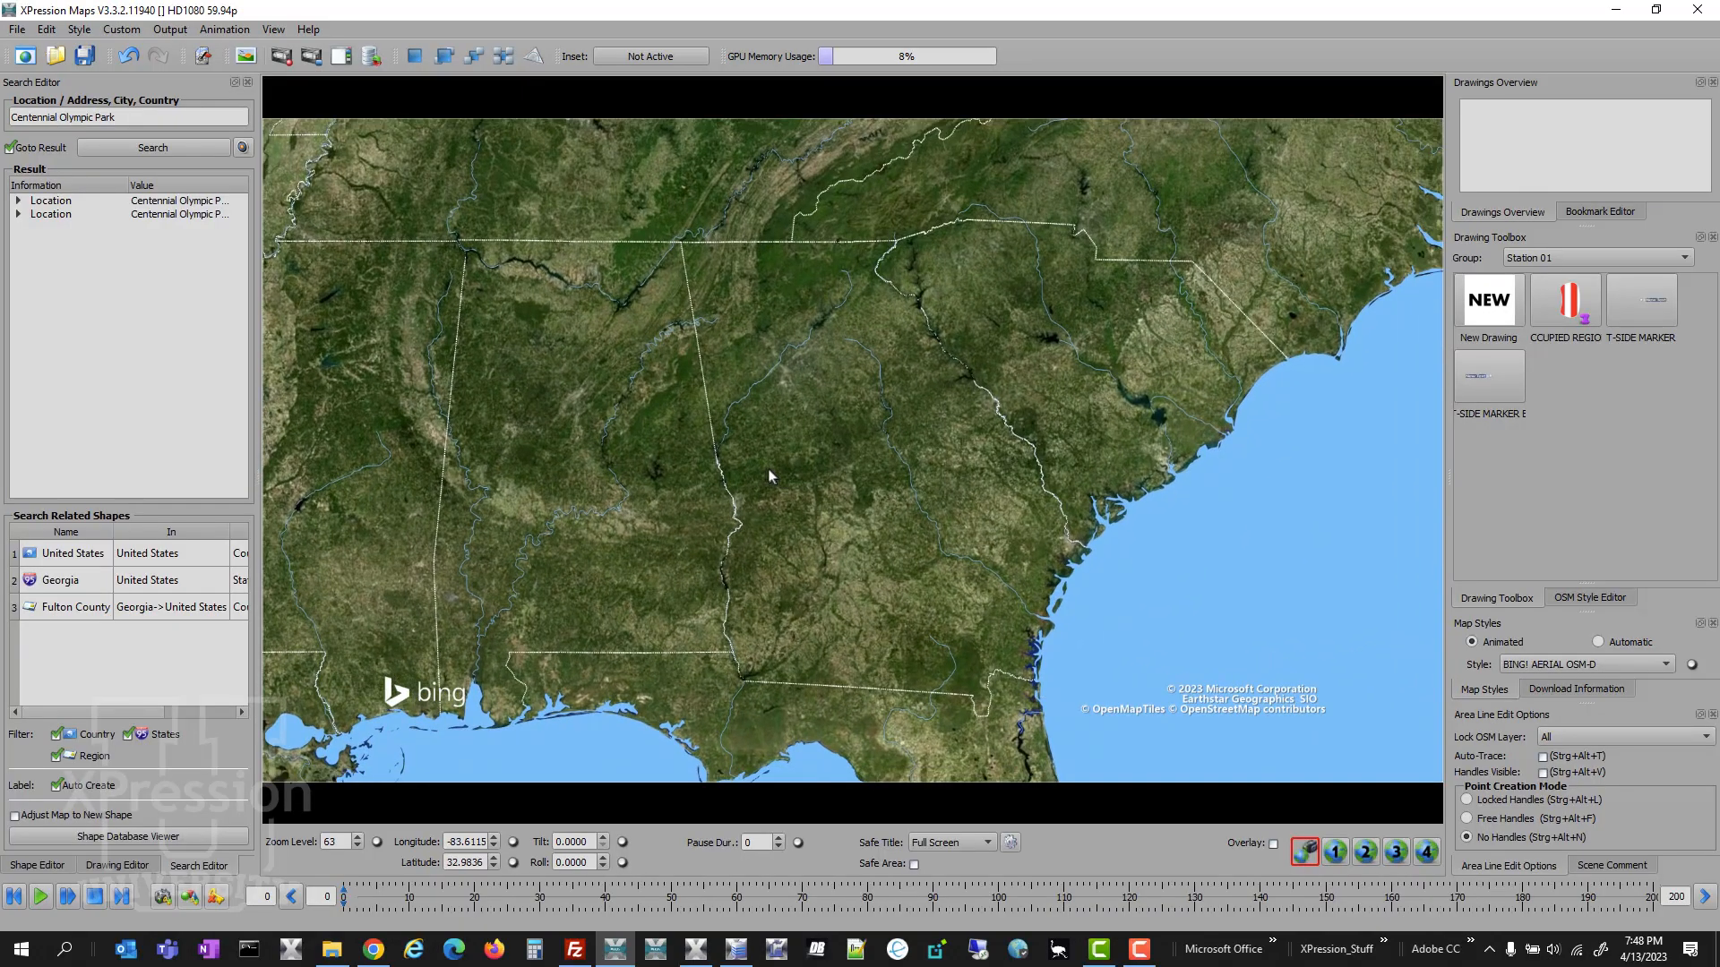
{"action": "scroll", "coordinate": [770, 471], "scroll_direction": "up", "scroll_amount": 1}
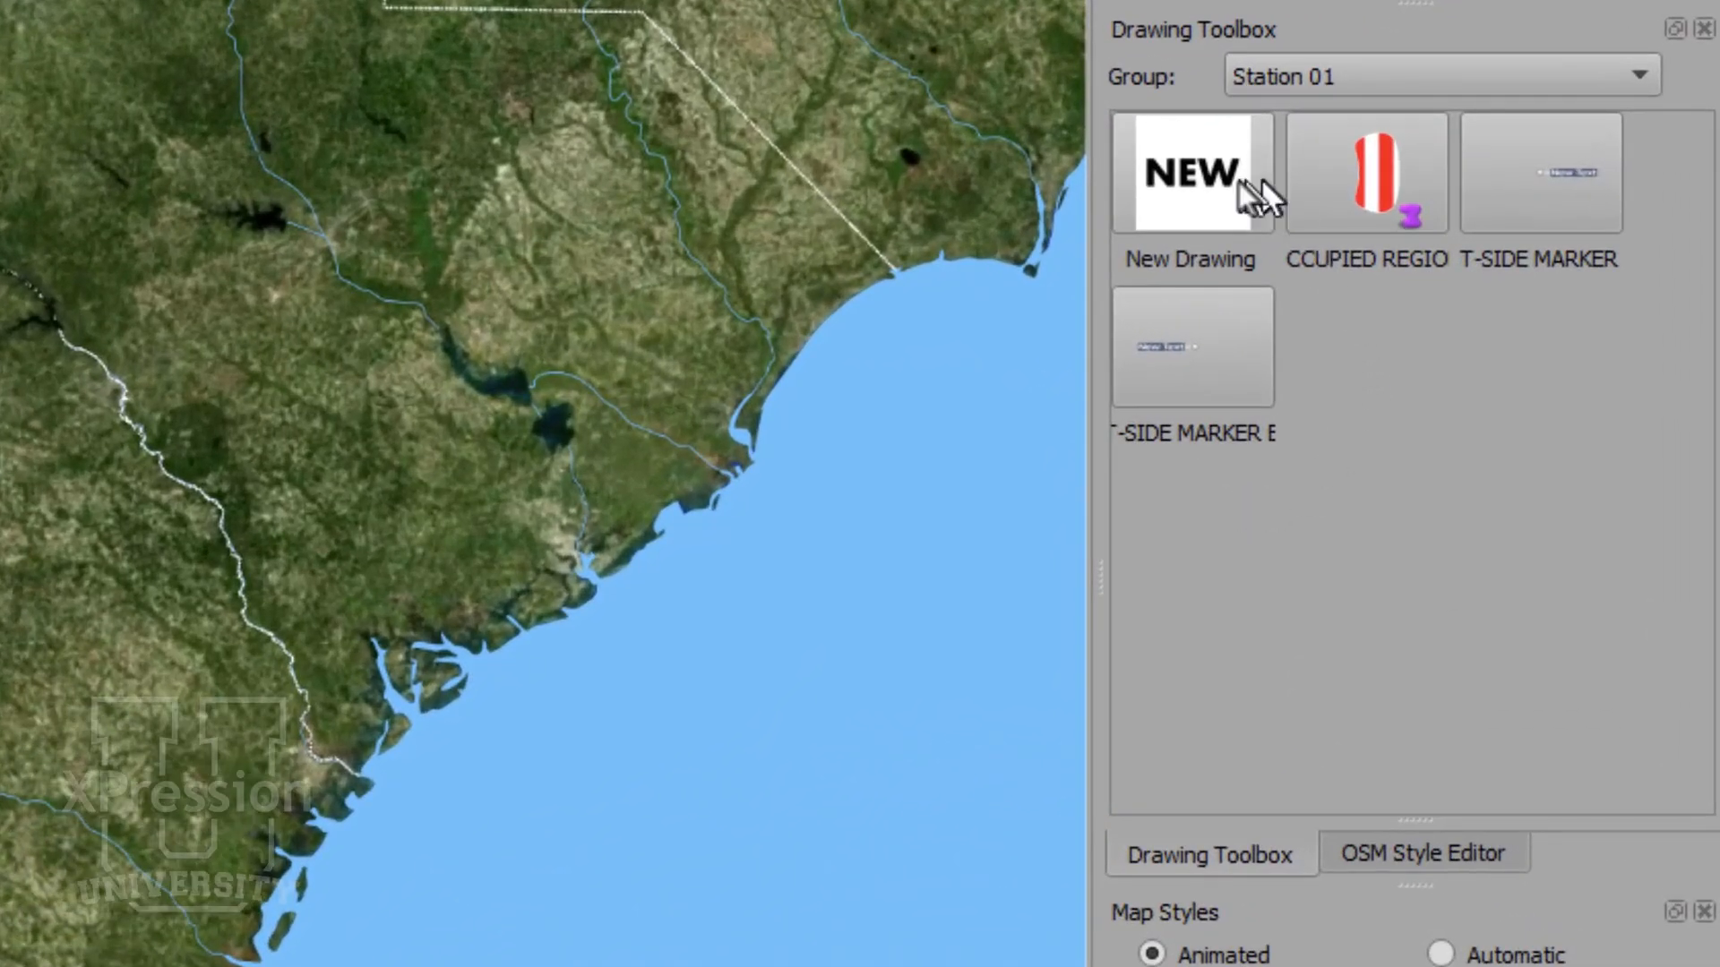
- Create a new drawing of type Inset and name it INSET PIP
{"action": "left_click", "coordinate": [1195, 183]}
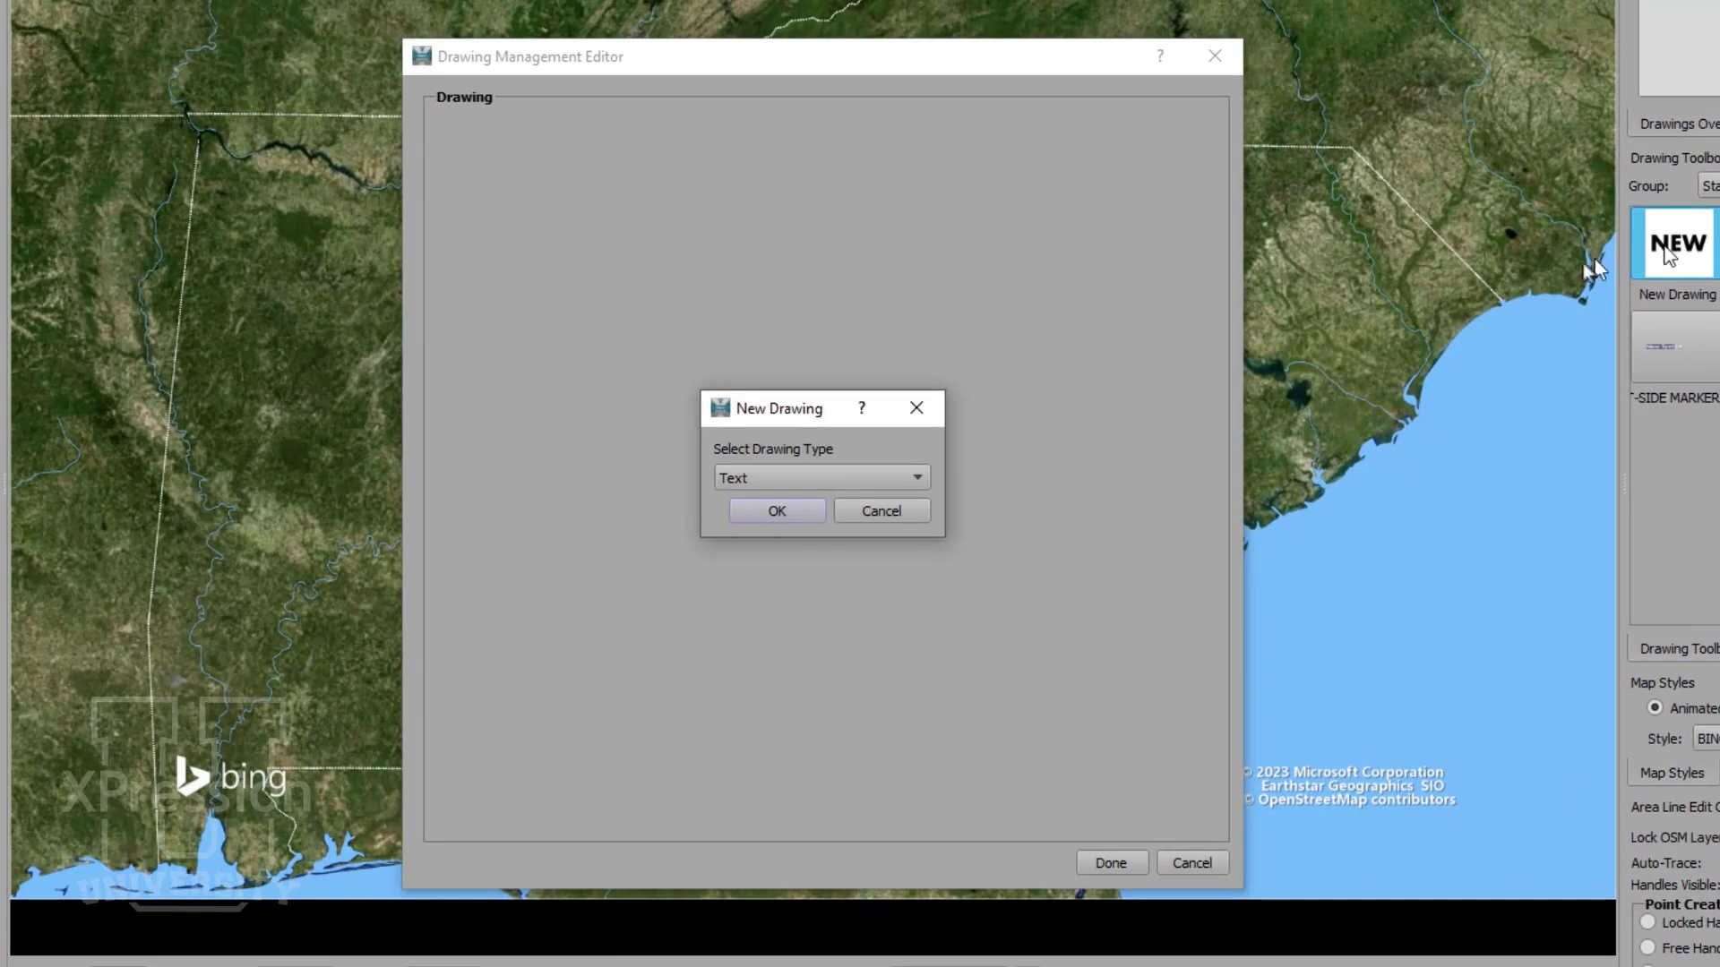
{"action": "left_click", "coordinate": [903, 474]}
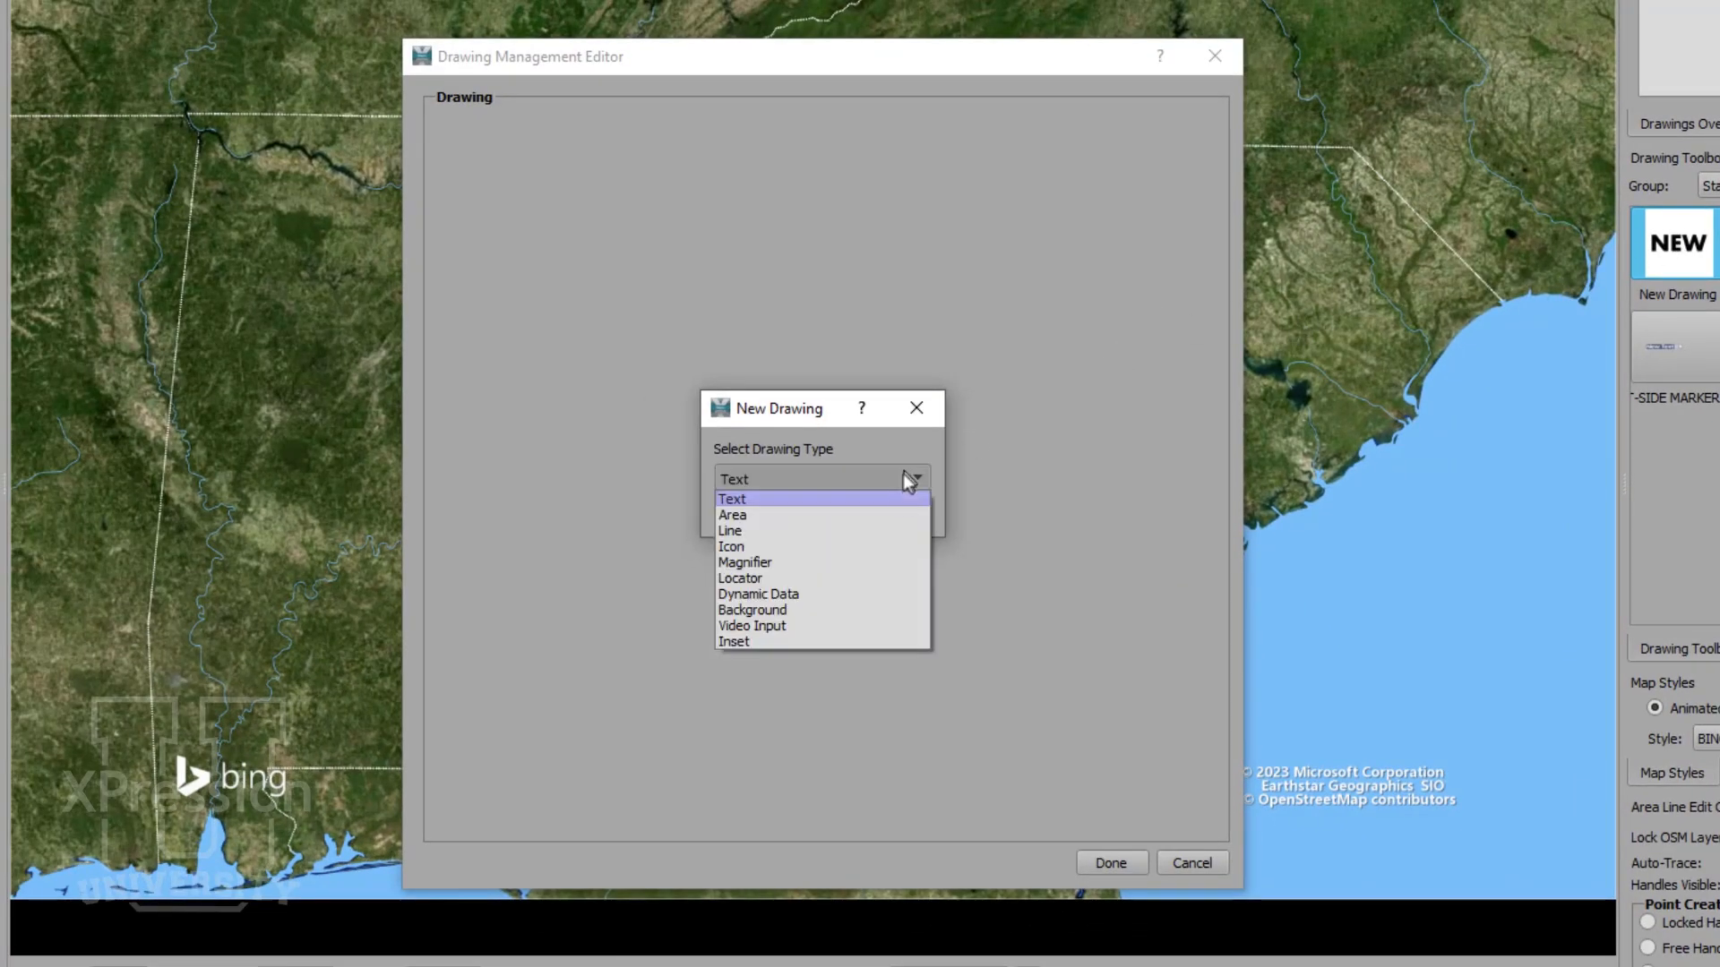
{"action": "left_click", "coordinate": [859, 640]}
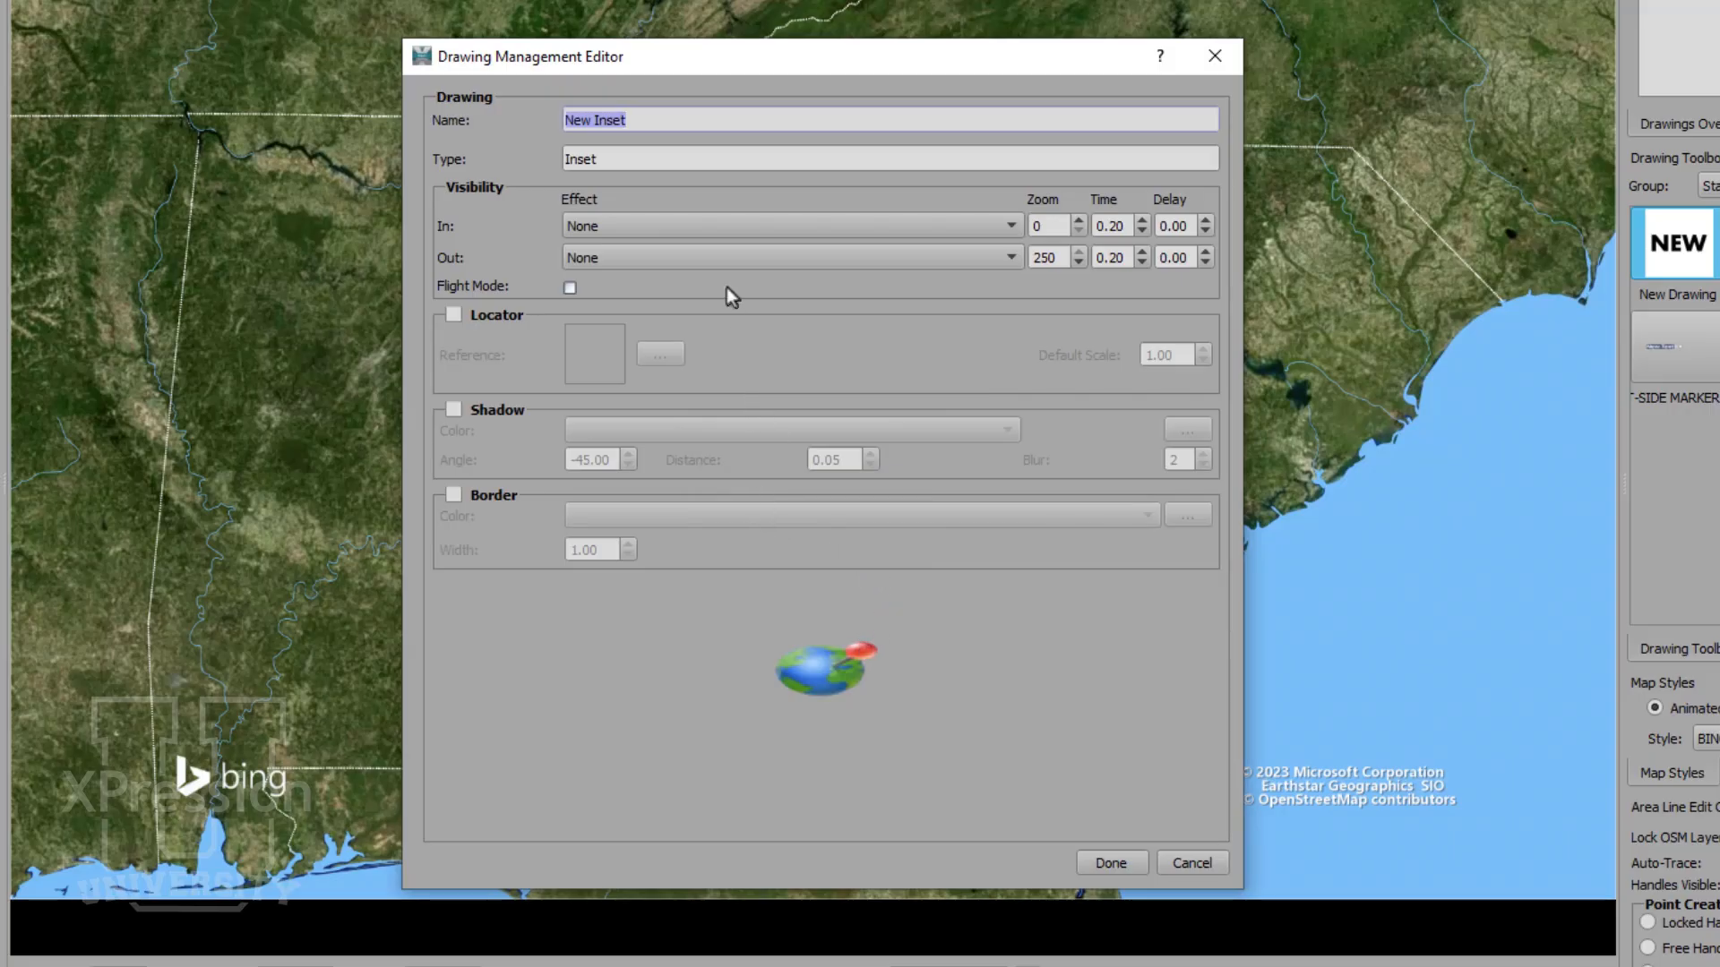
{"action": "type", "text": "INSET PIP"}
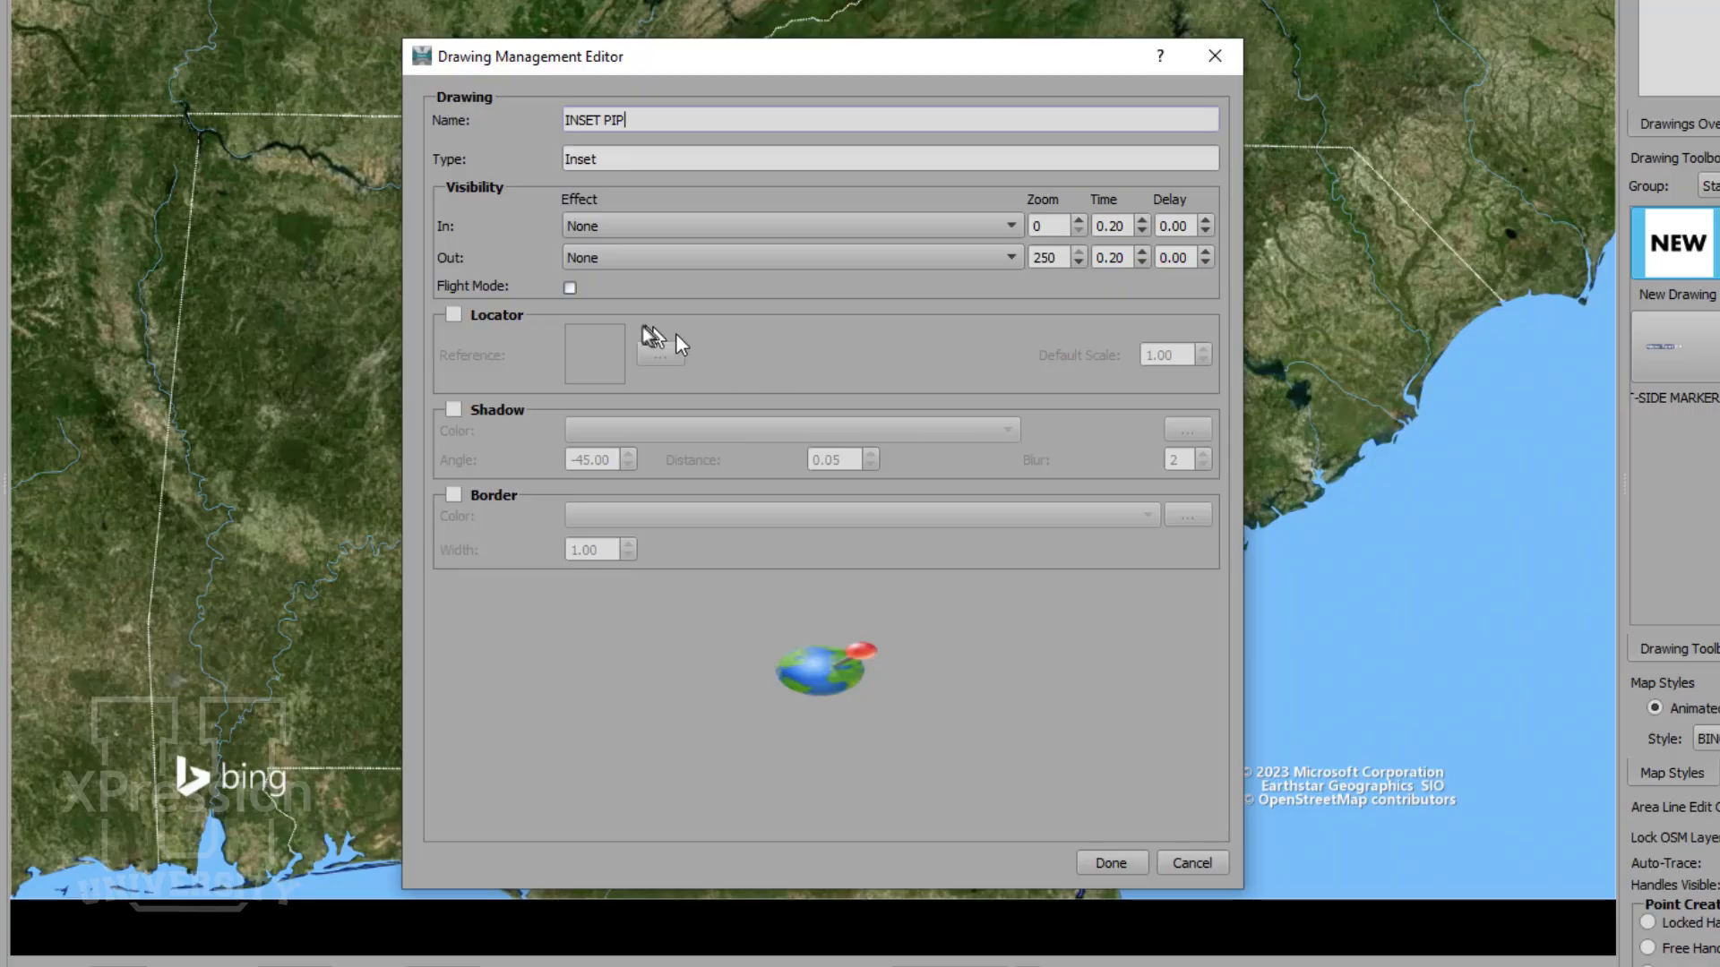
- Enable the inset's locator with MAP MARKER from the Bullets toolbox as reference and a default scale of 7.00
{"action": "left_click", "coordinate": [487, 310]}
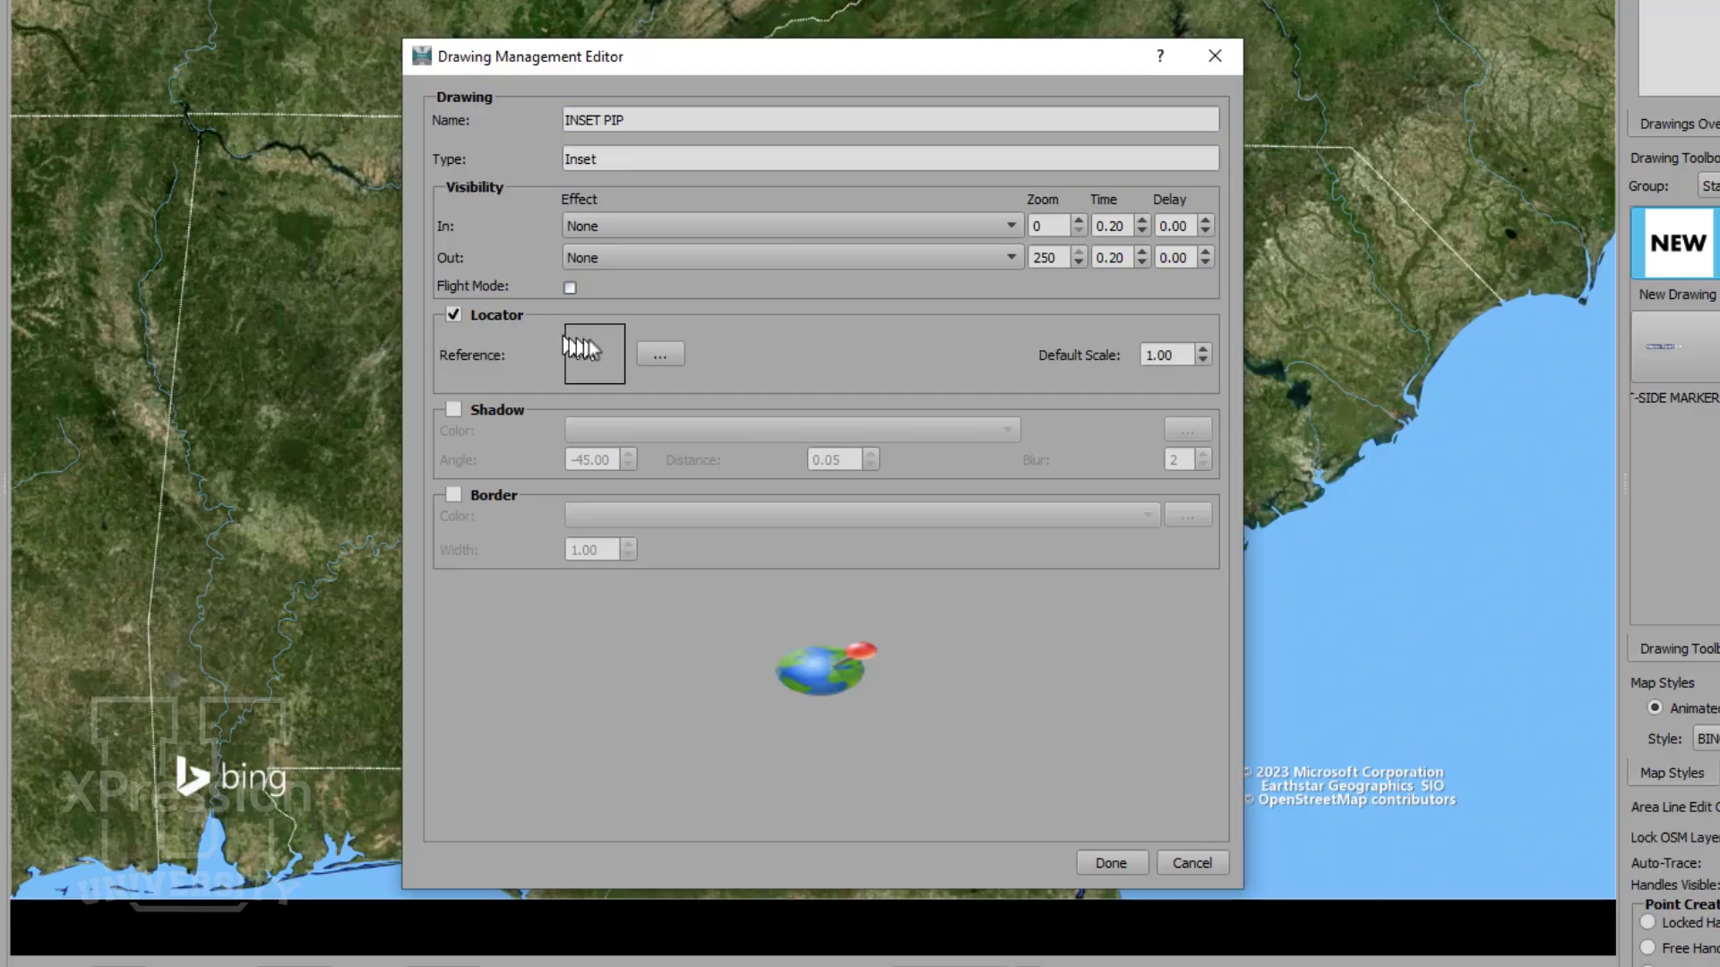
{"action": "left_click", "coordinate": [643, 356]}
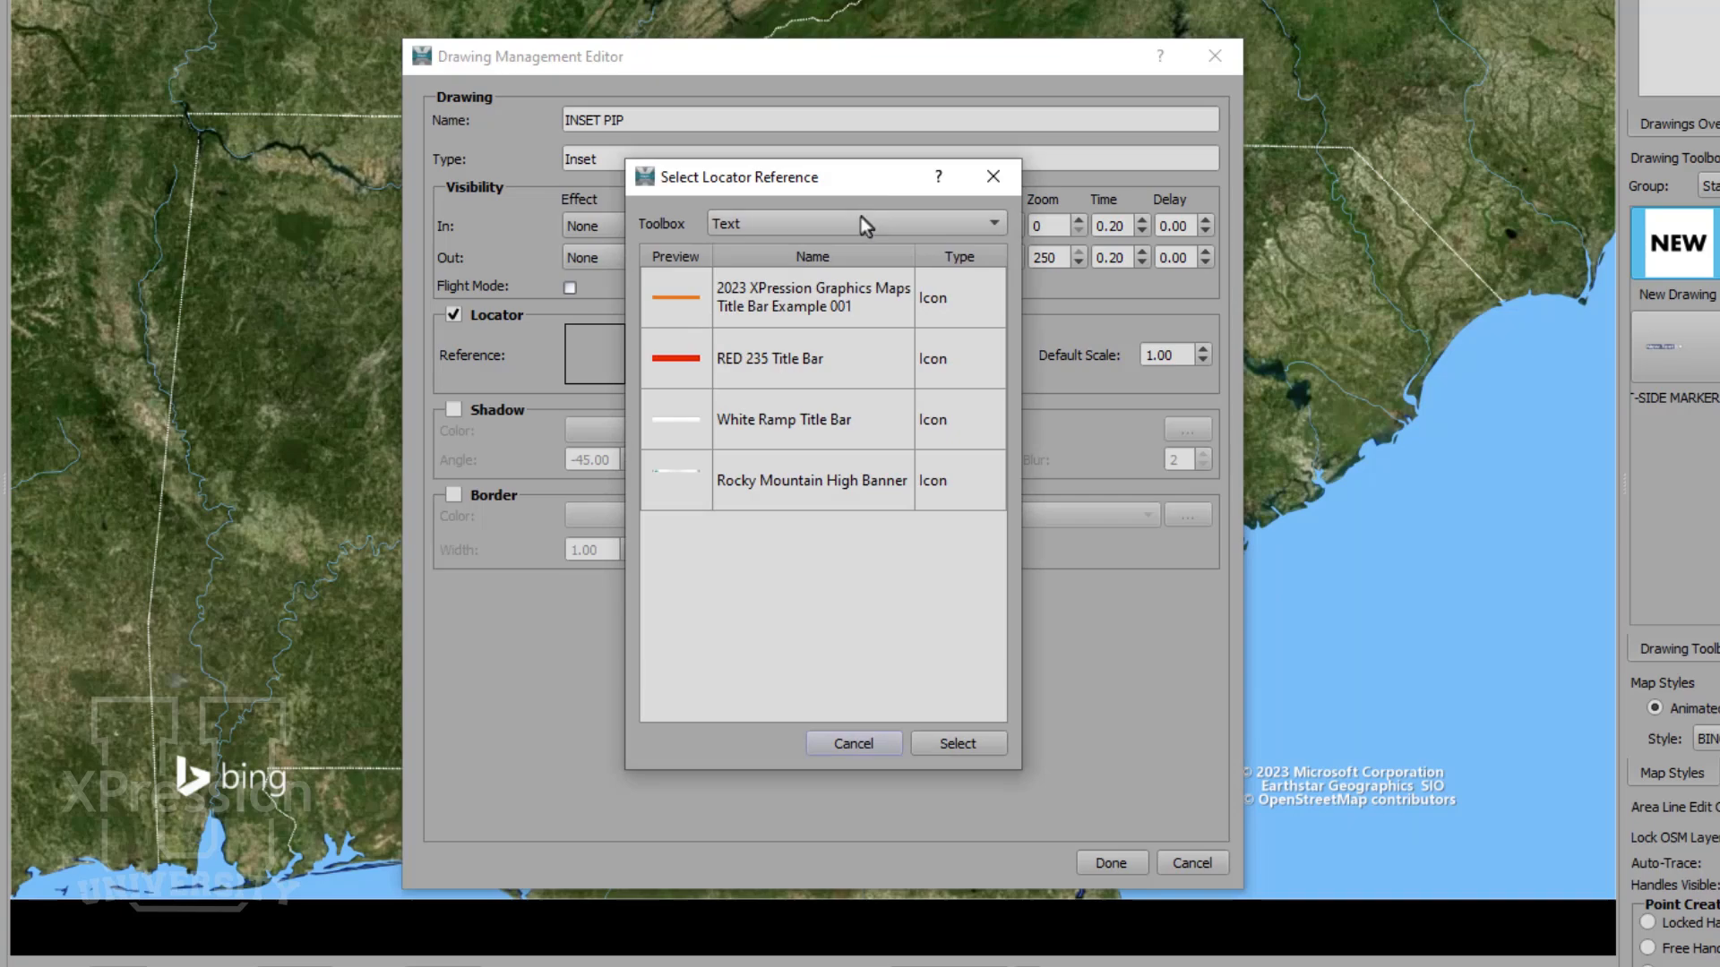
{"action": "left_click", "coordinate": [863, 224]}
{"action": "left_click", "coordinate": [825, 278]}
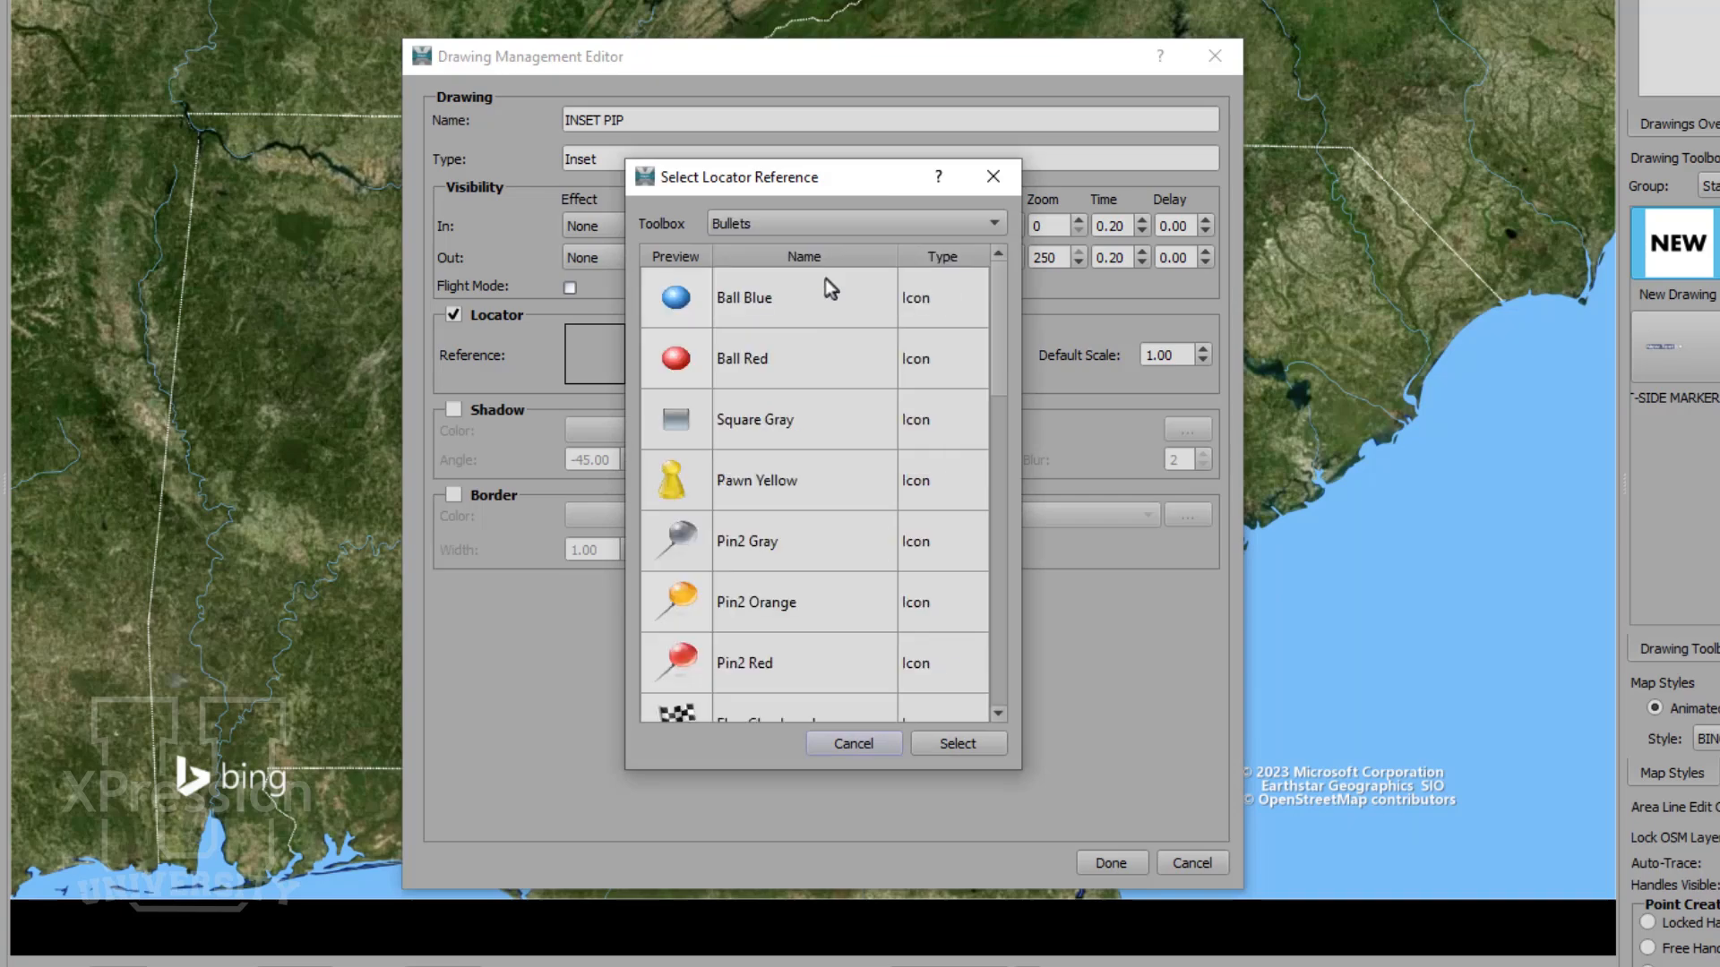
{"action": "left_click_drag", "start_coordinate": [1000, 312], "coordinate": [1019, 461]}
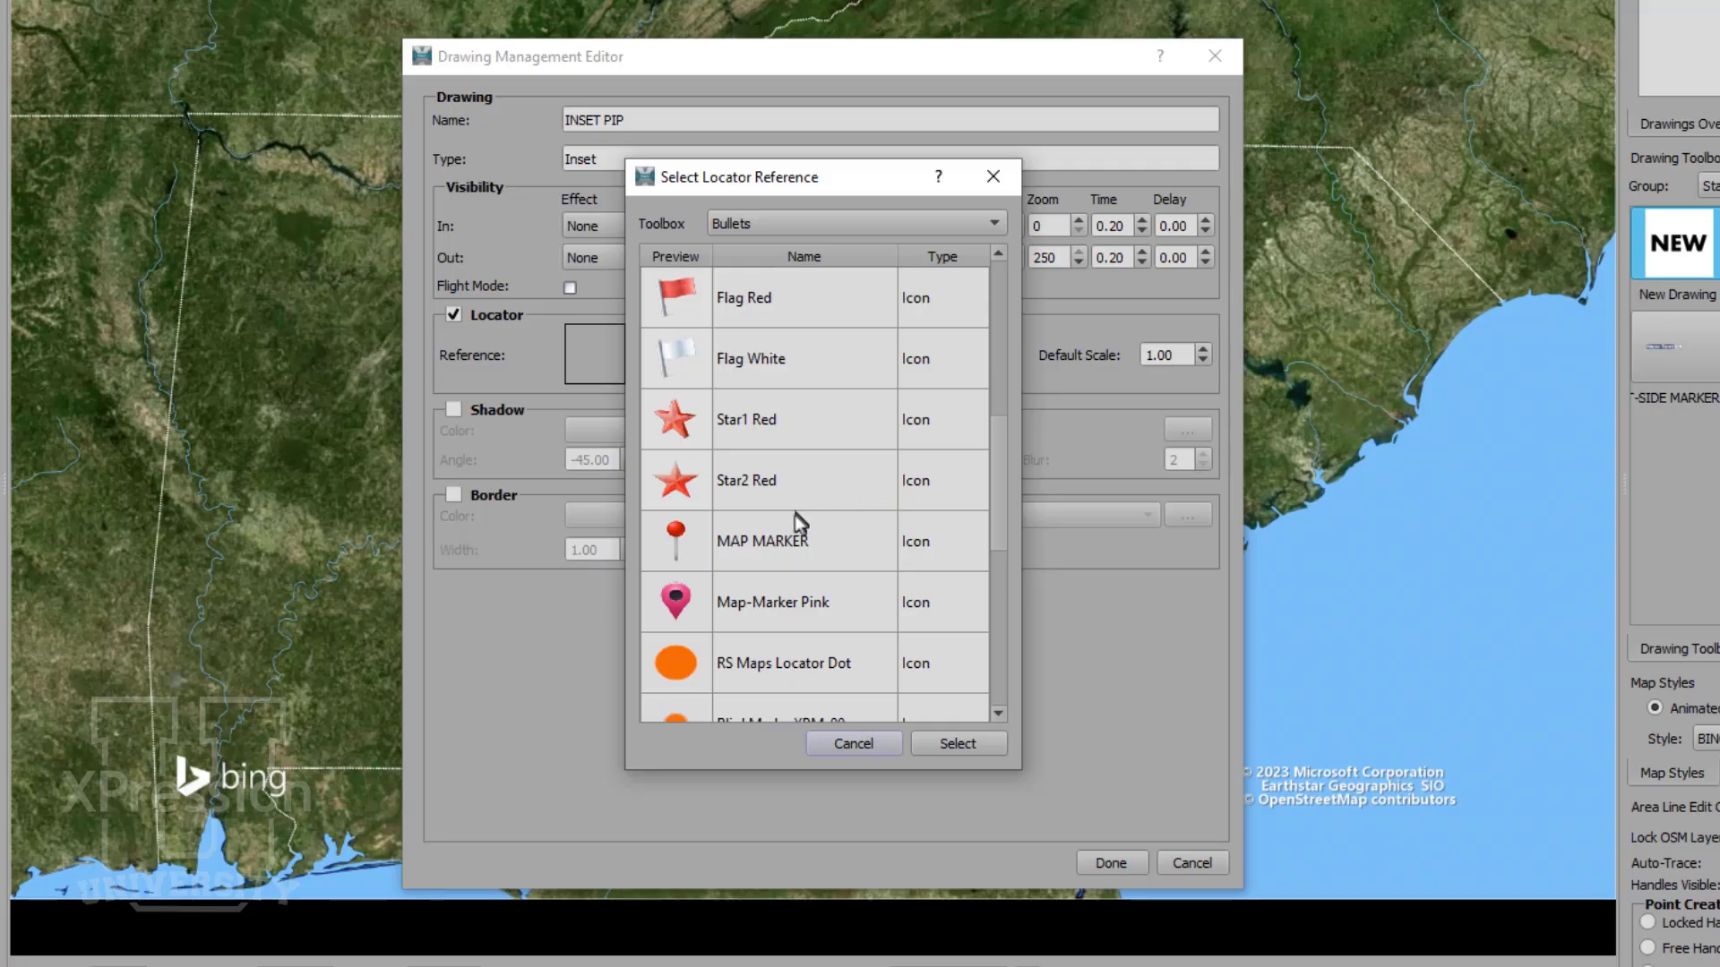
{"action": "left_click", "coordinate": [796, 538]}
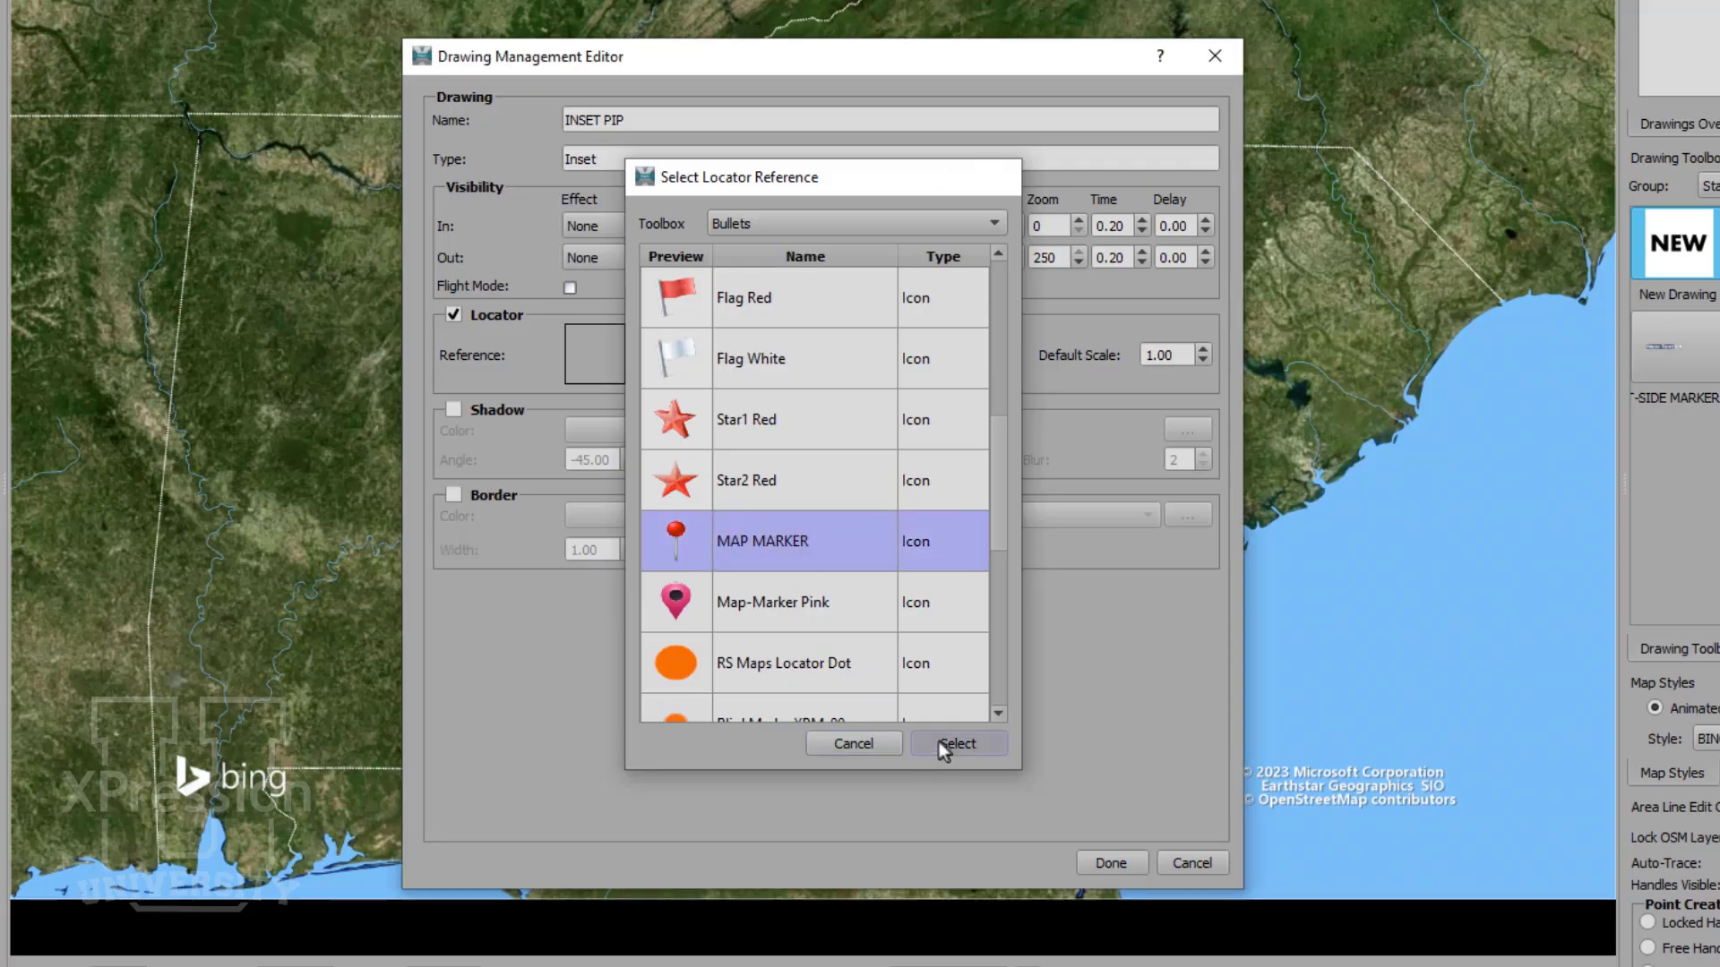
{"action": "left_click", "coordinate": [938, 742]}
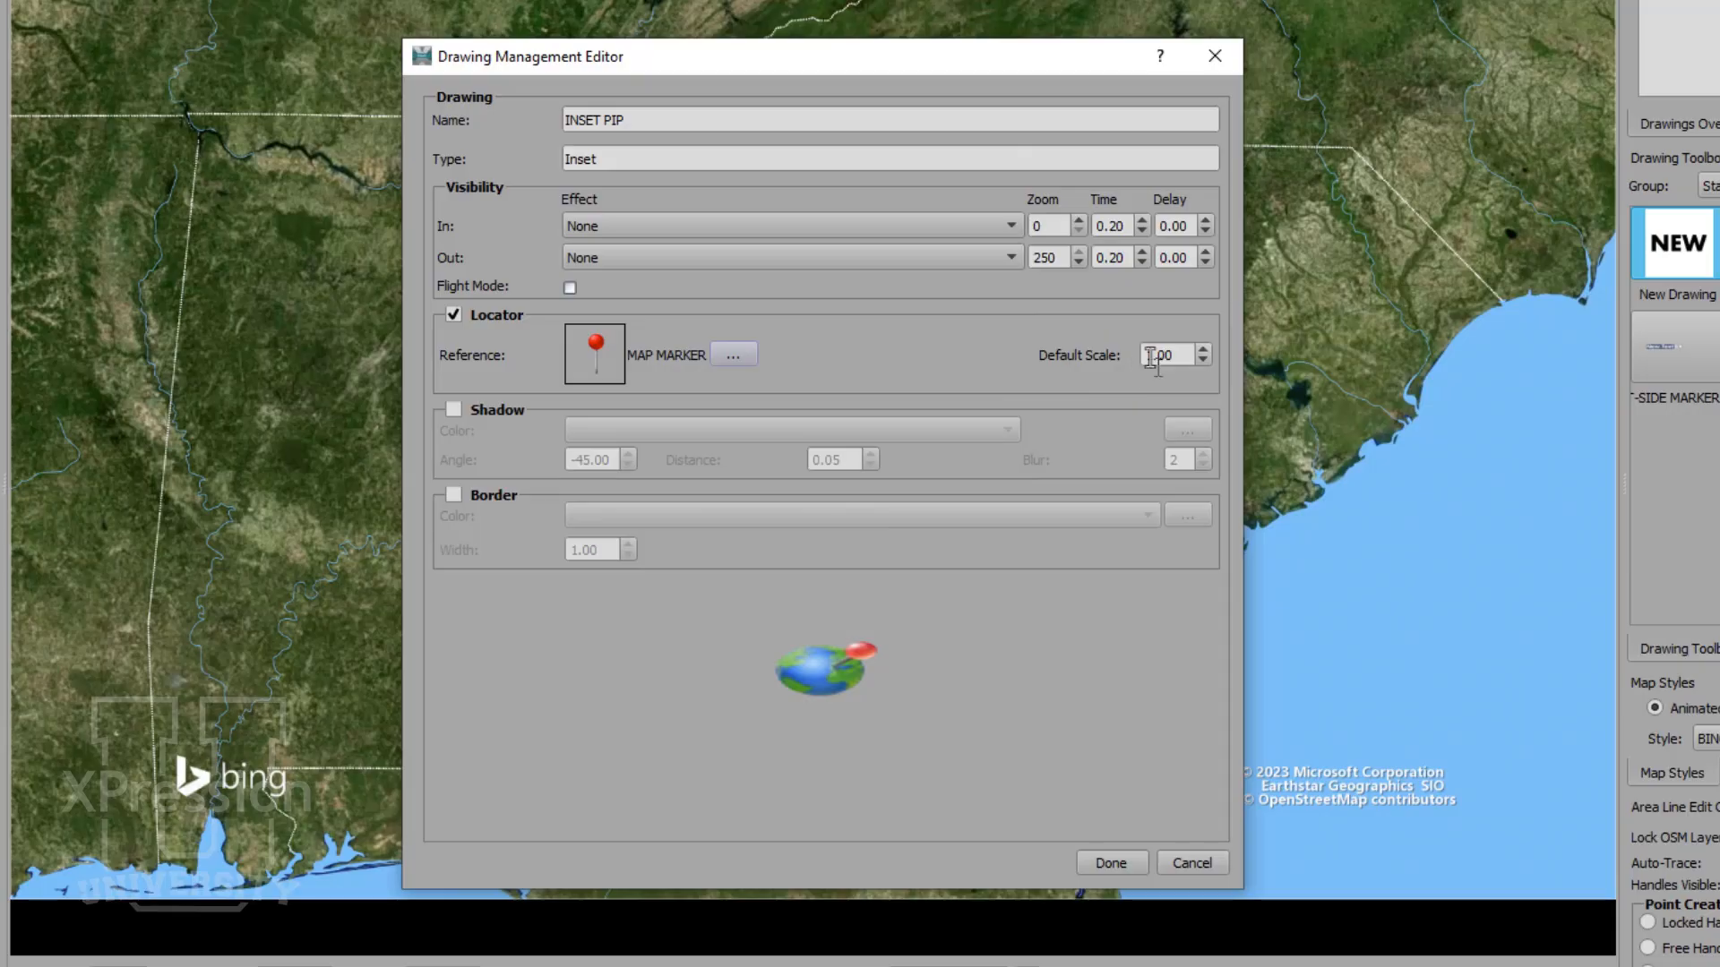
{"action": "left_click_drag", "start_coordinate": [1144, 357], "coordinate": [1166, 358]}
{"action": "type", "text": "7.5"}
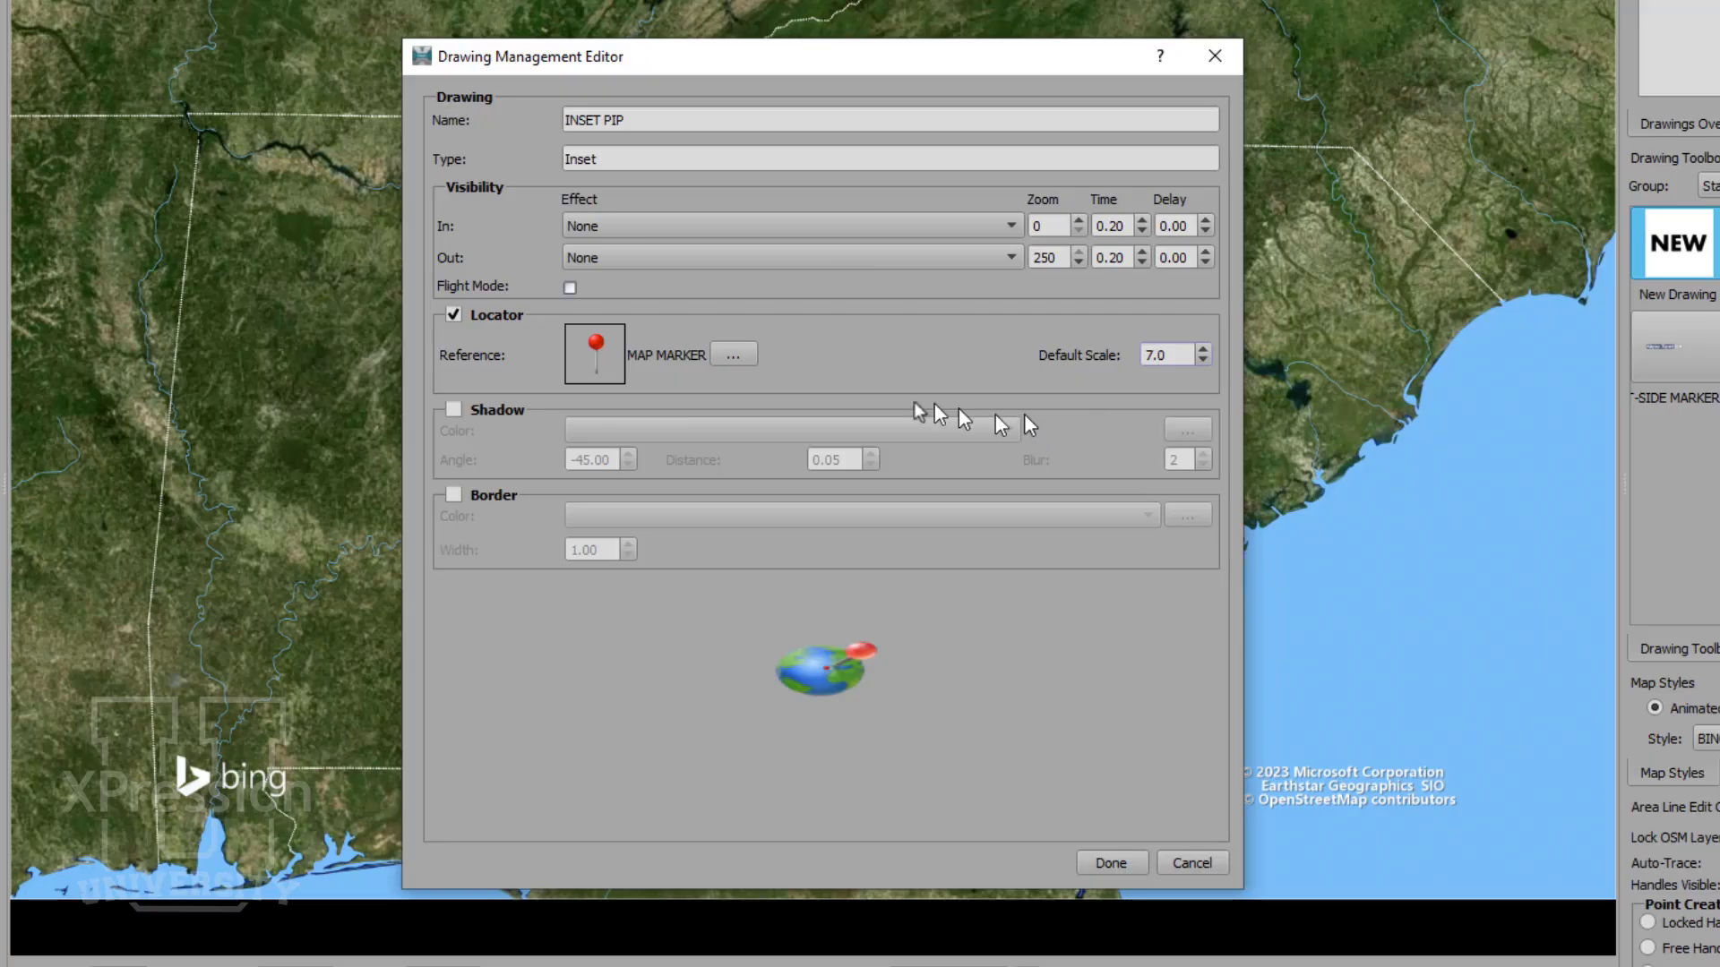
- Enable the inset's shadow in Black 50% with an angle of -55 and a blur of 4
{"action": "left_click", "coordinate": [507, 409]}
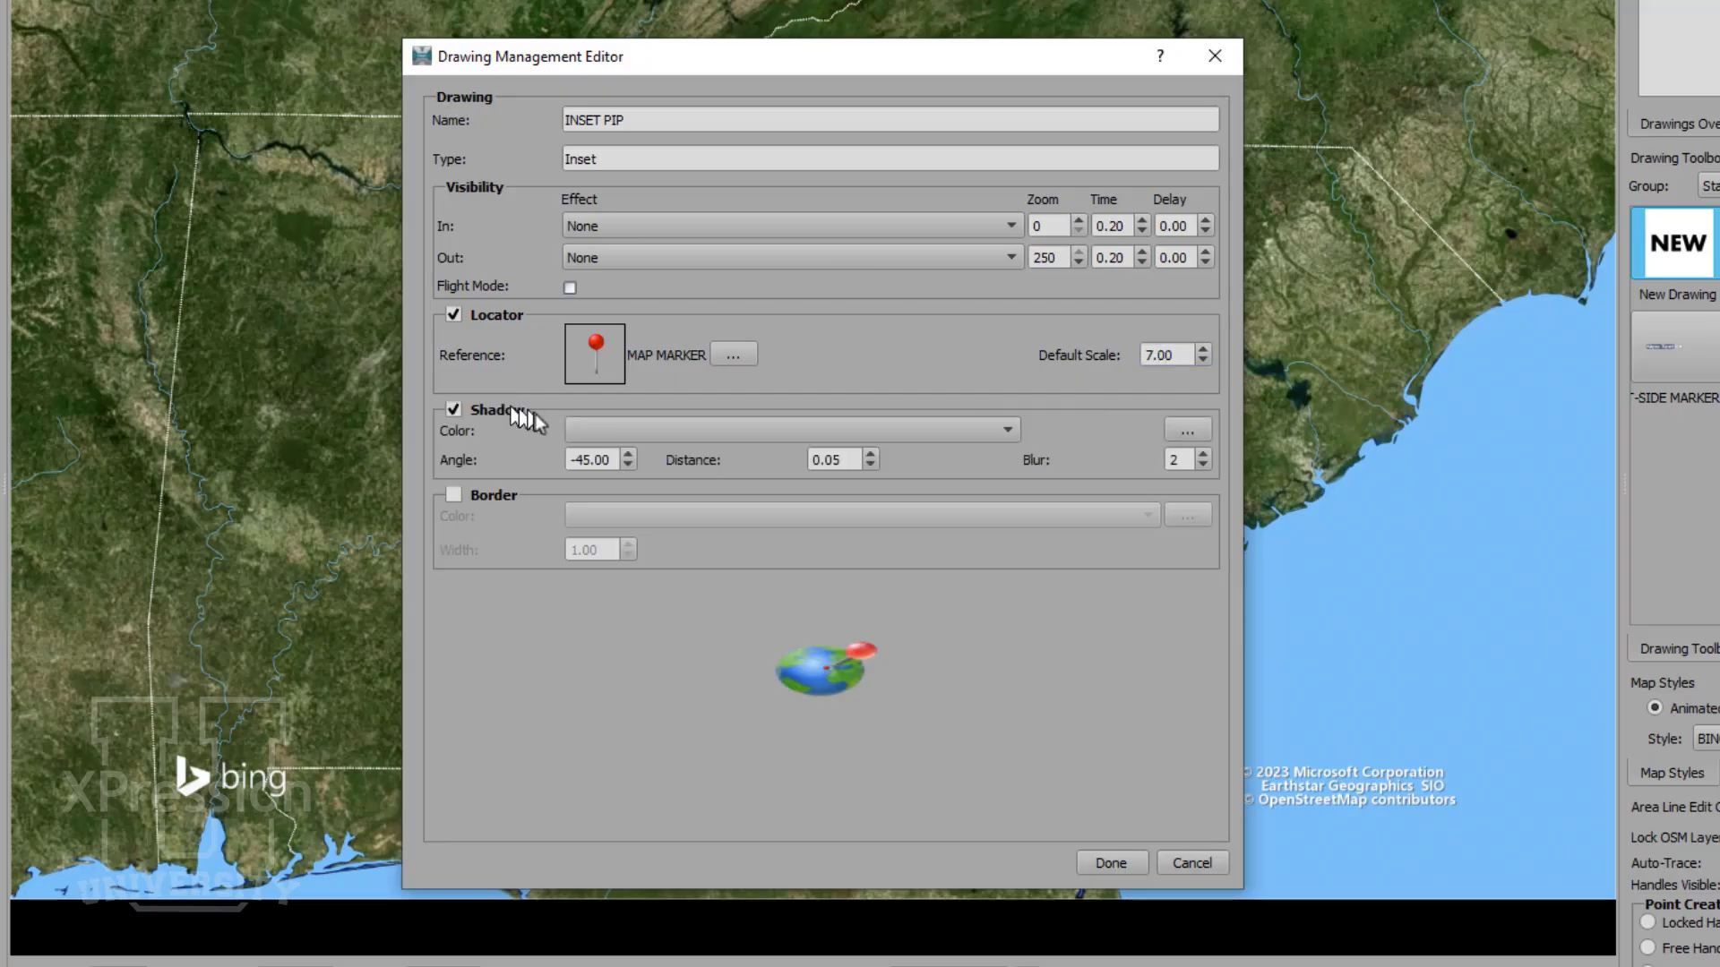
{"action": "left_click", "coordinate": [620, 424]}
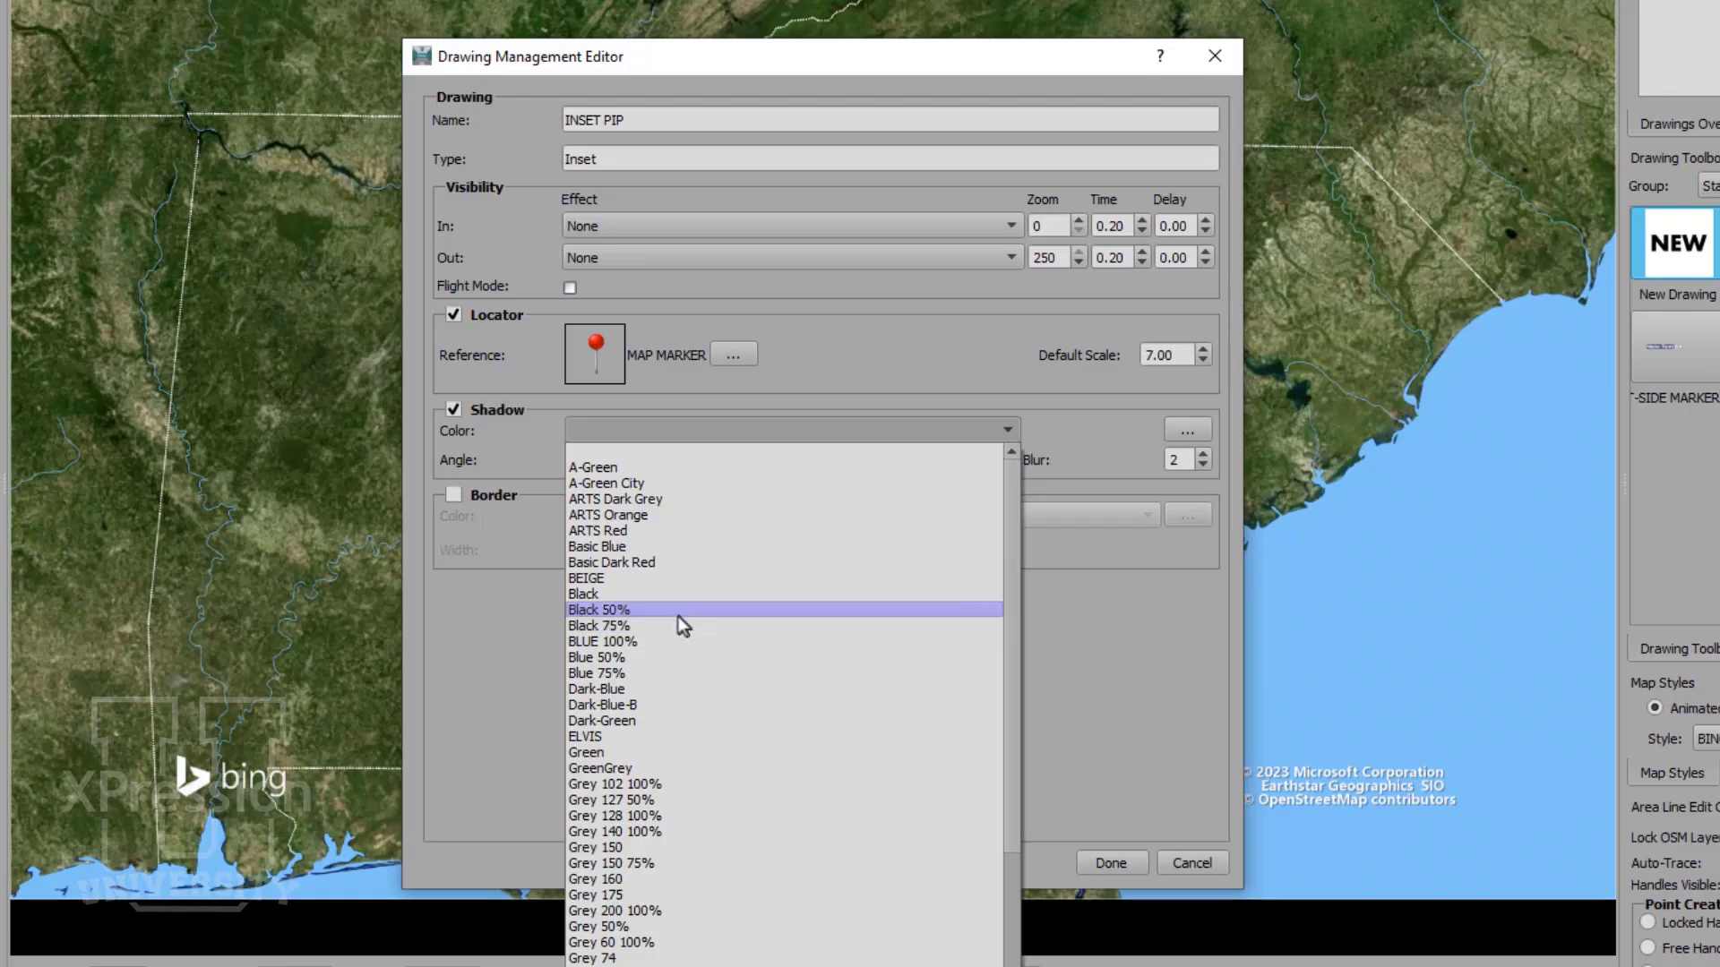
{"action": "left_click", "coordinate": [681, 610]}
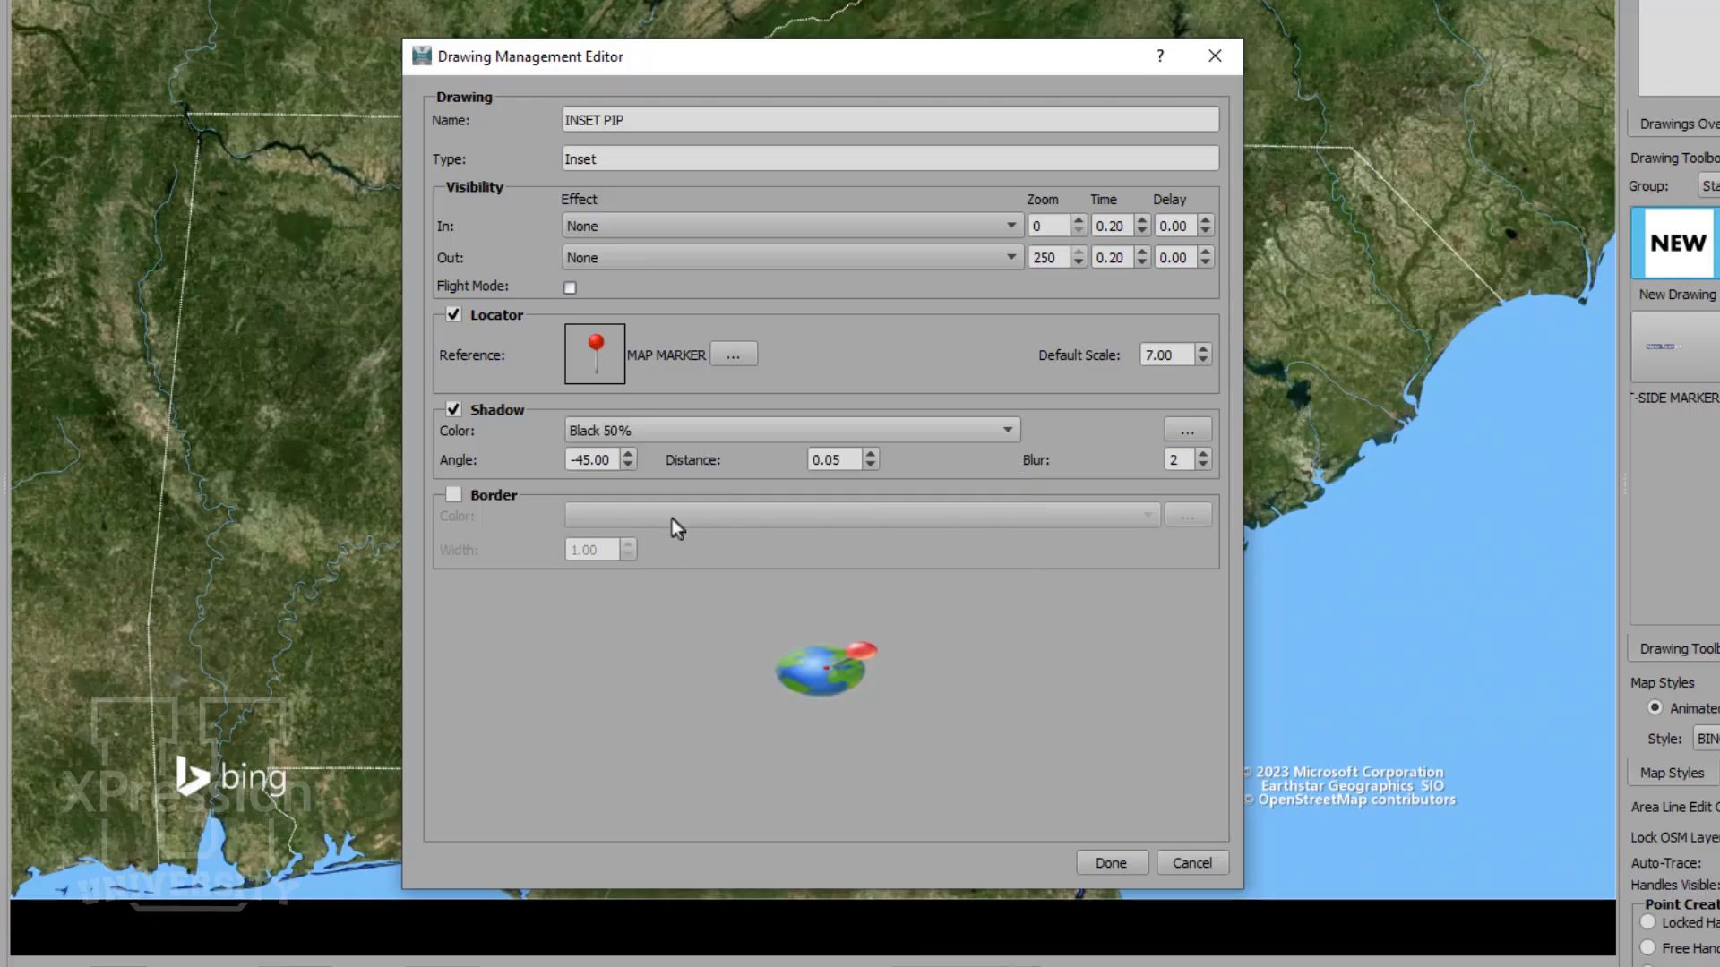
{"action": "double_click", "coordinate": [580, 462]}
{"action": "type", "text": "5"}
{"action": "left_click", "coordinate": [1201, 454]}
{"action": "left_click", "coordinate": [1201, 454]}
- Enable a TV White border with a width of 2.00 and save the inset drawing
{"action": "left_click", "coordinate": [507, 493]}
{"action": "left_click", "coordinate": [631, 518]}
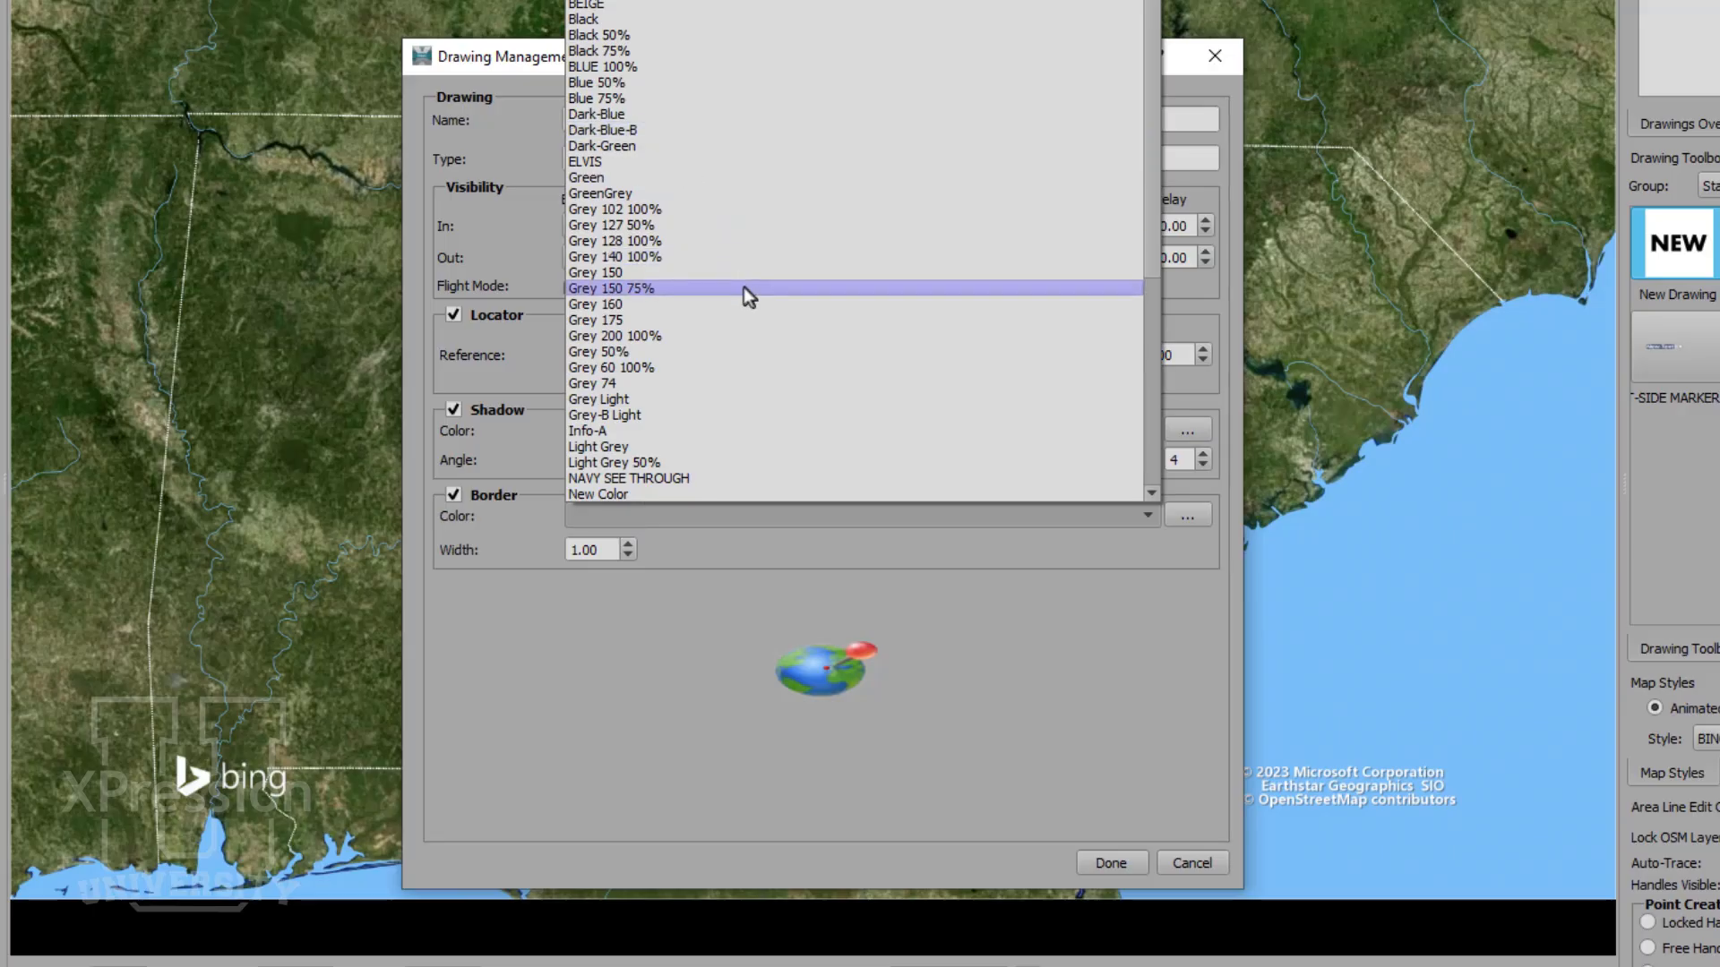
{"action": "scroll", "coordinate": [743, 287], "scroll_direction": "down", "scroll_amount": 2}
{"action": "scroll", "coordinate": [833, 309], "scroll_direction": "down", "scroll_amount": 1}
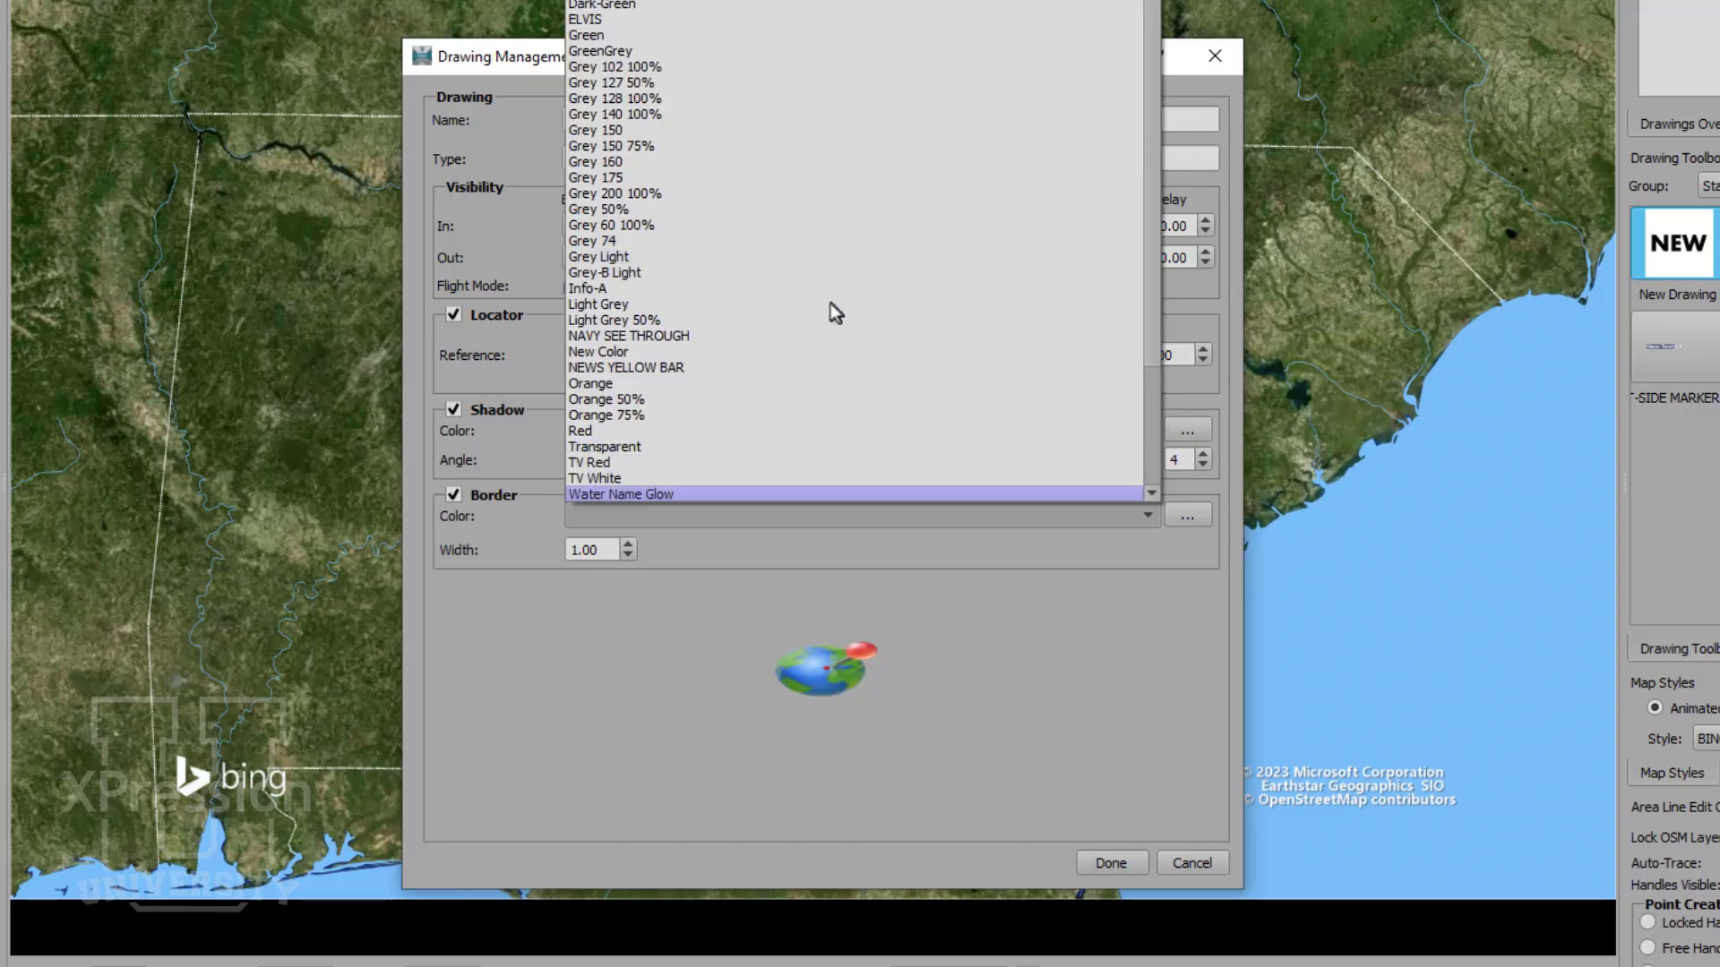
{"action": "left_click", "coordinate": [722, 478]}
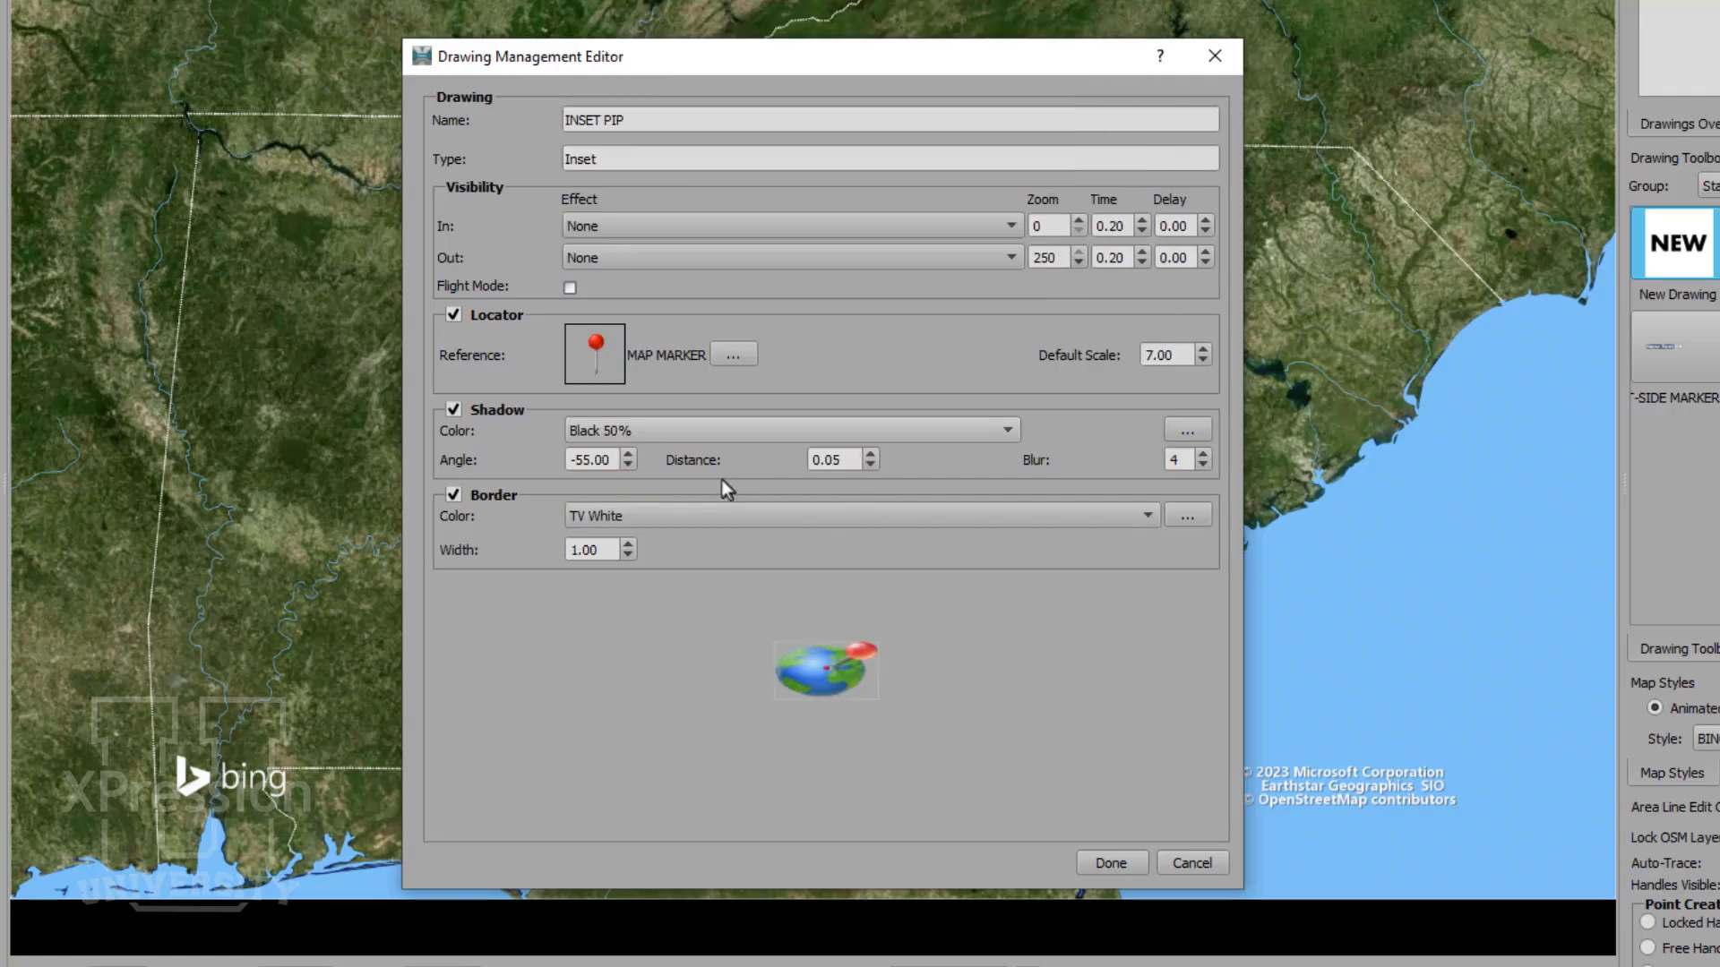
{"action": "left_click", "coordinate": [627, 544]}
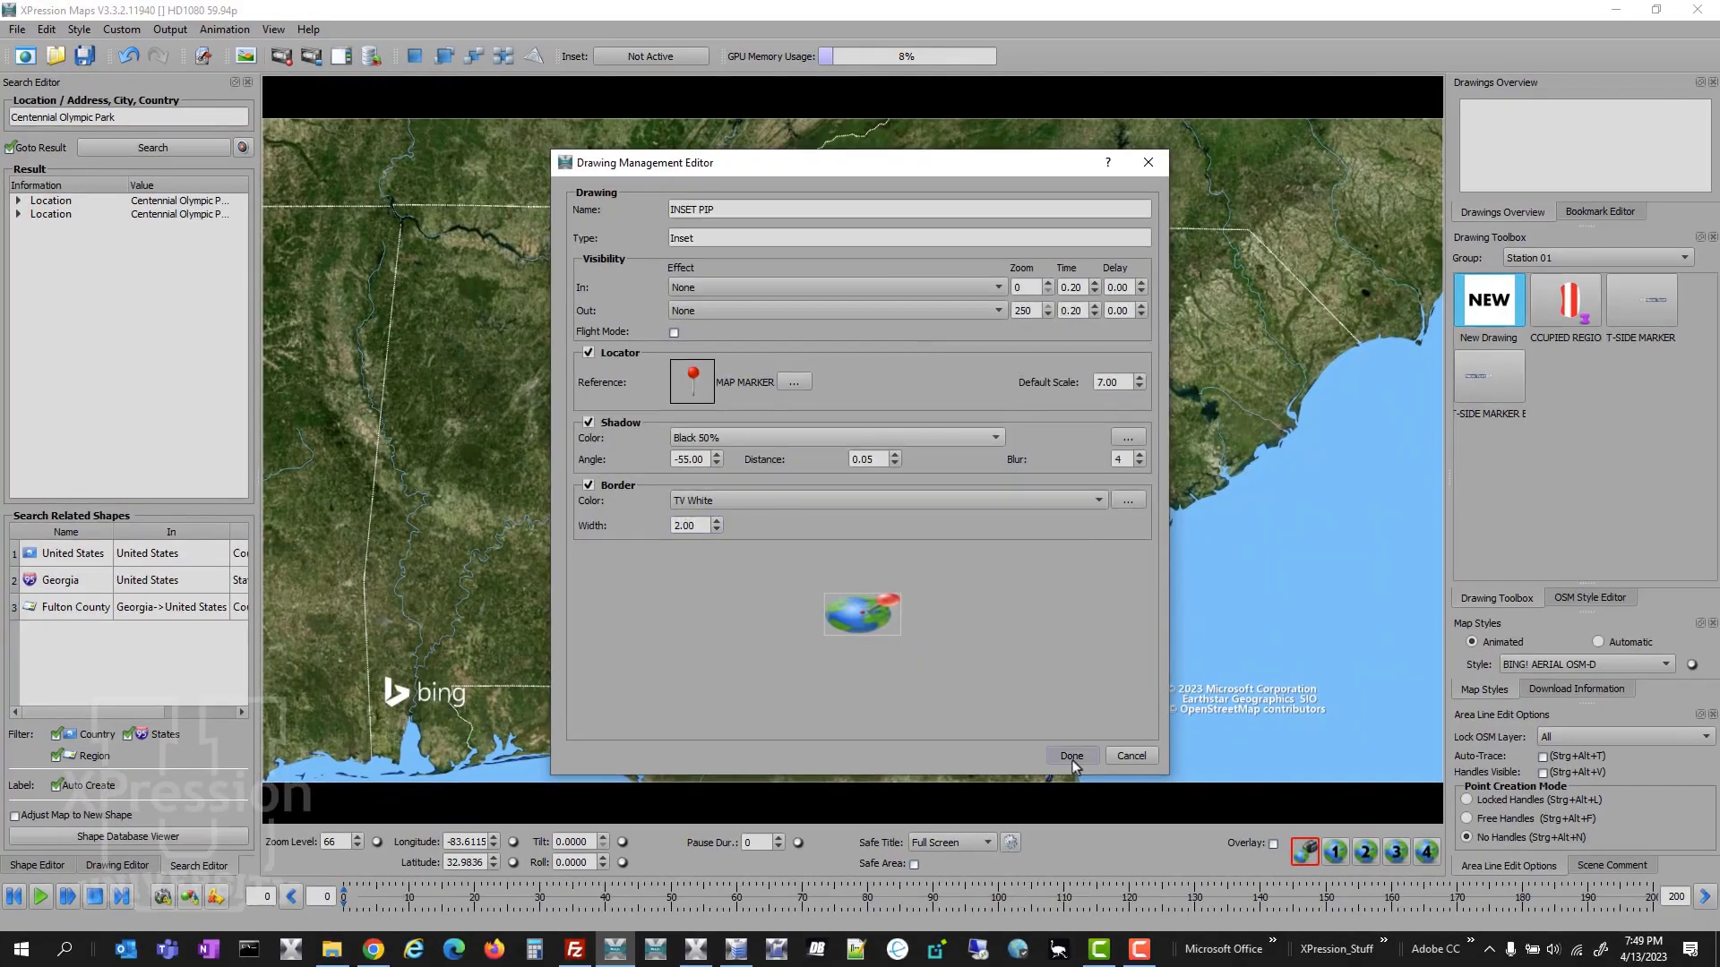
{"action": "left_click", "coordinate": [1110, 863]}
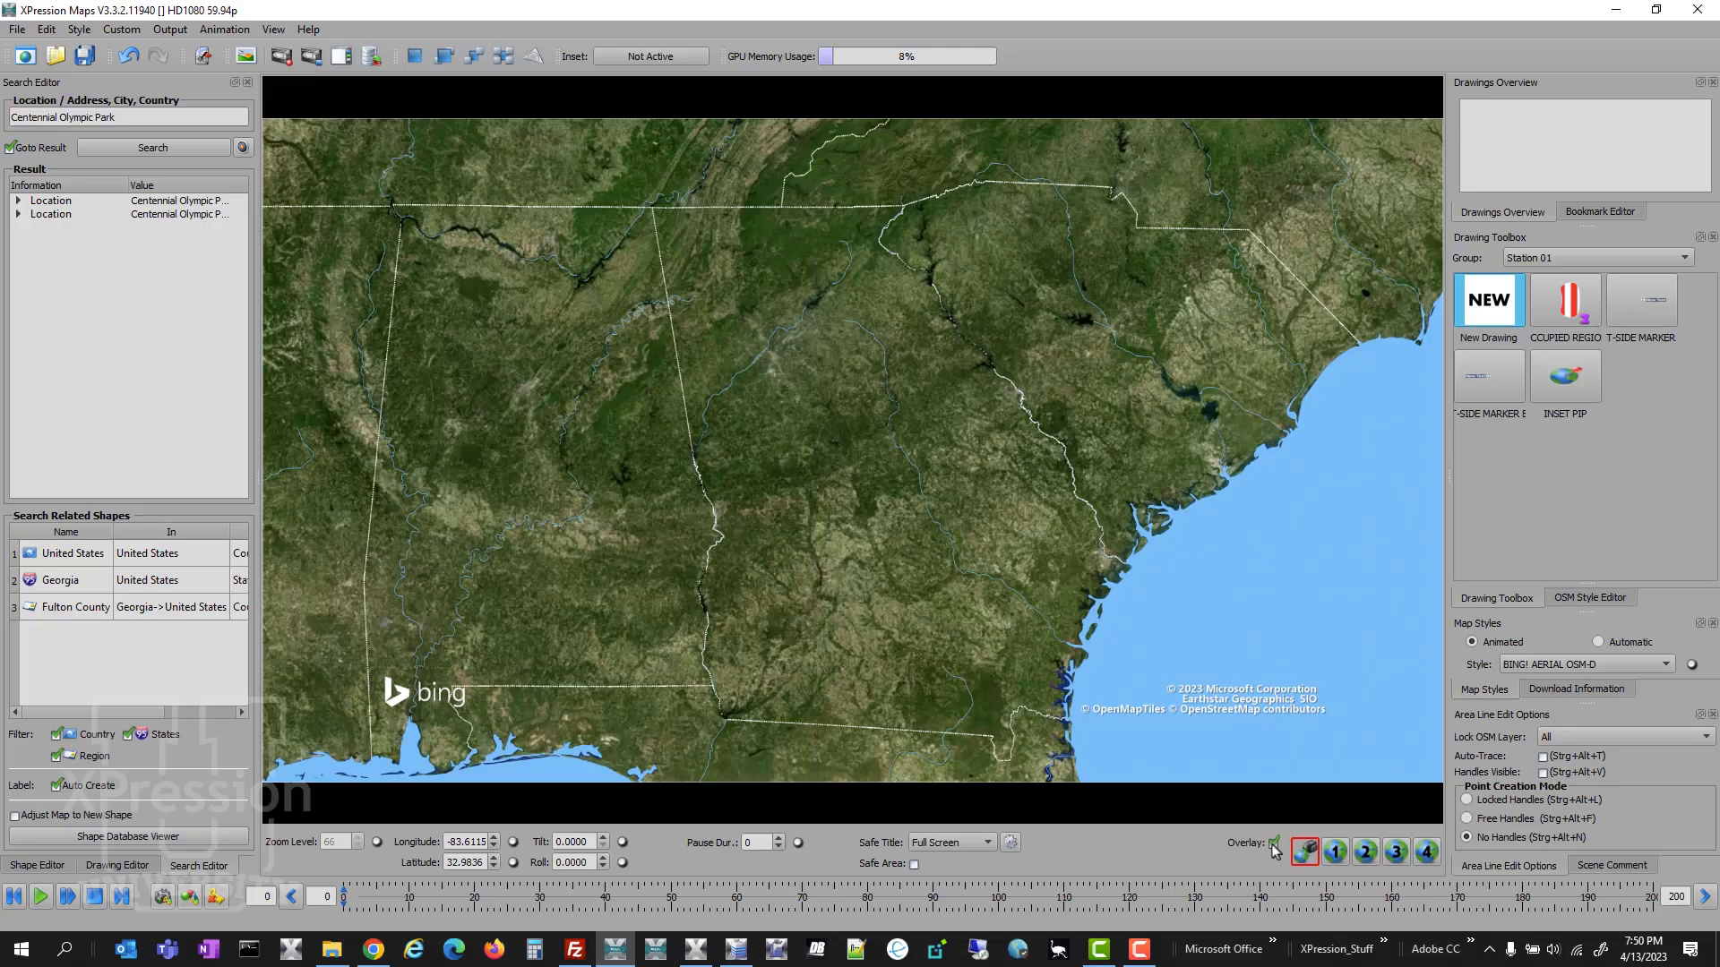
- Turn on the overlay, place the INSET PIP drawing over South Carolina and enlarge it across the map's northeastern area
{"action": "left_click", "coordinate": [871, 769]}
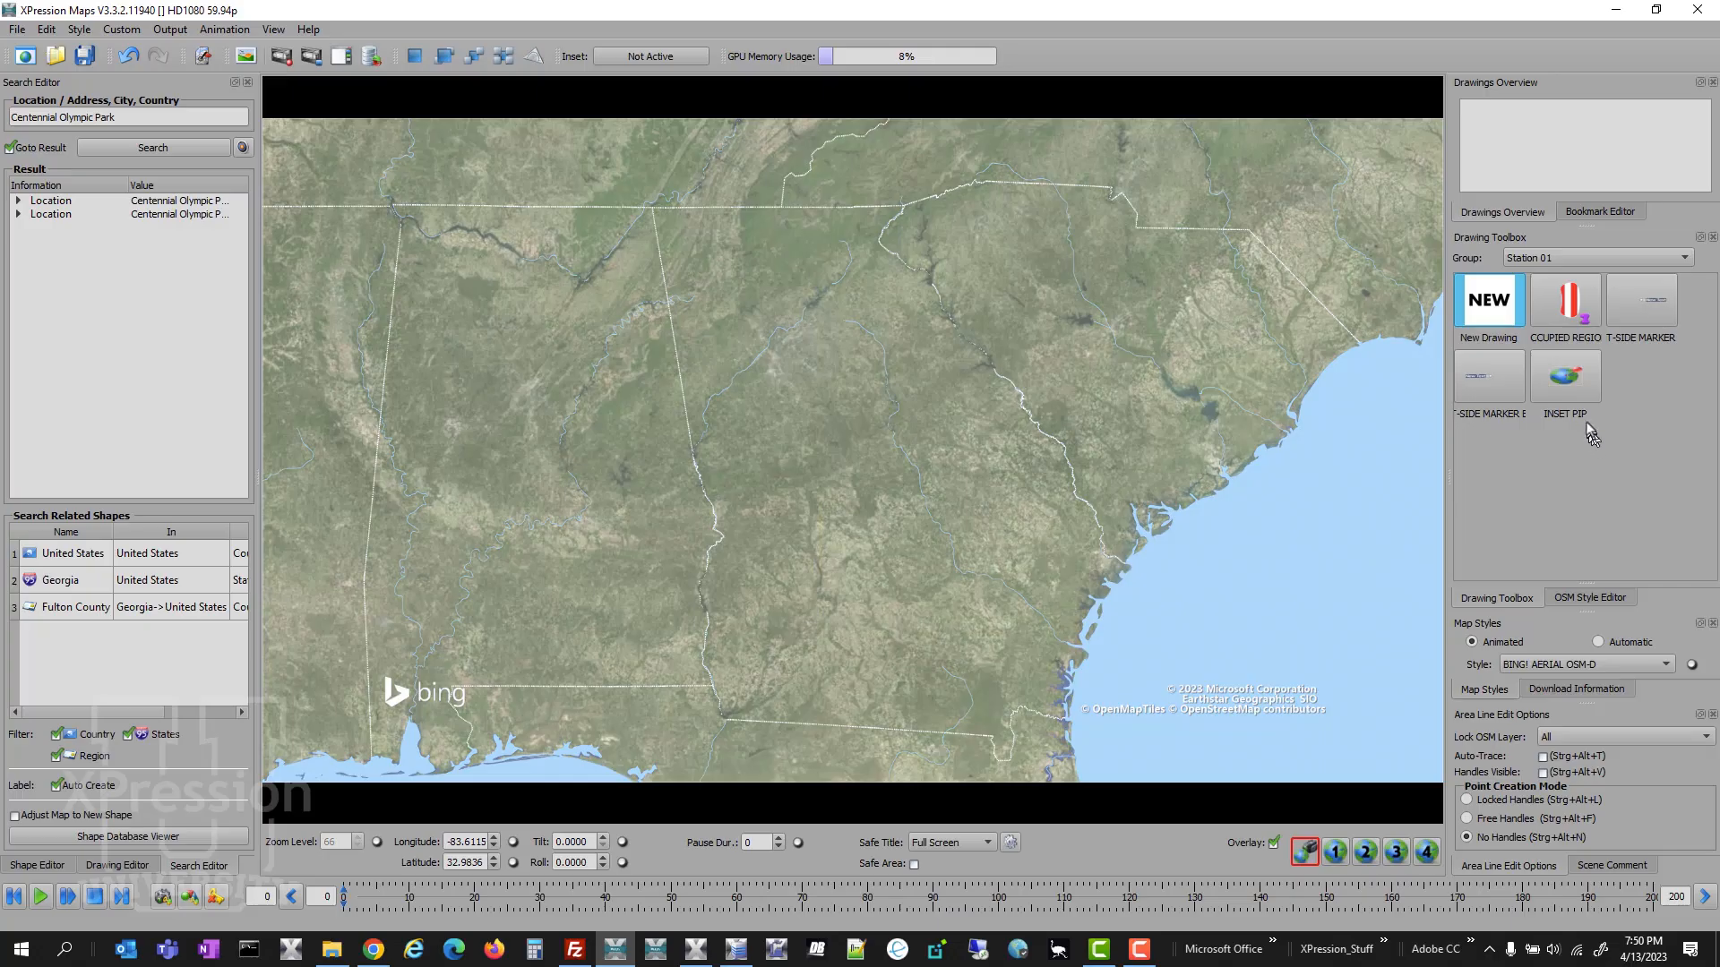
{"action": "left_click_drag", "start_coordinate": [1576, 396], "coordinate": [1119, 357]}
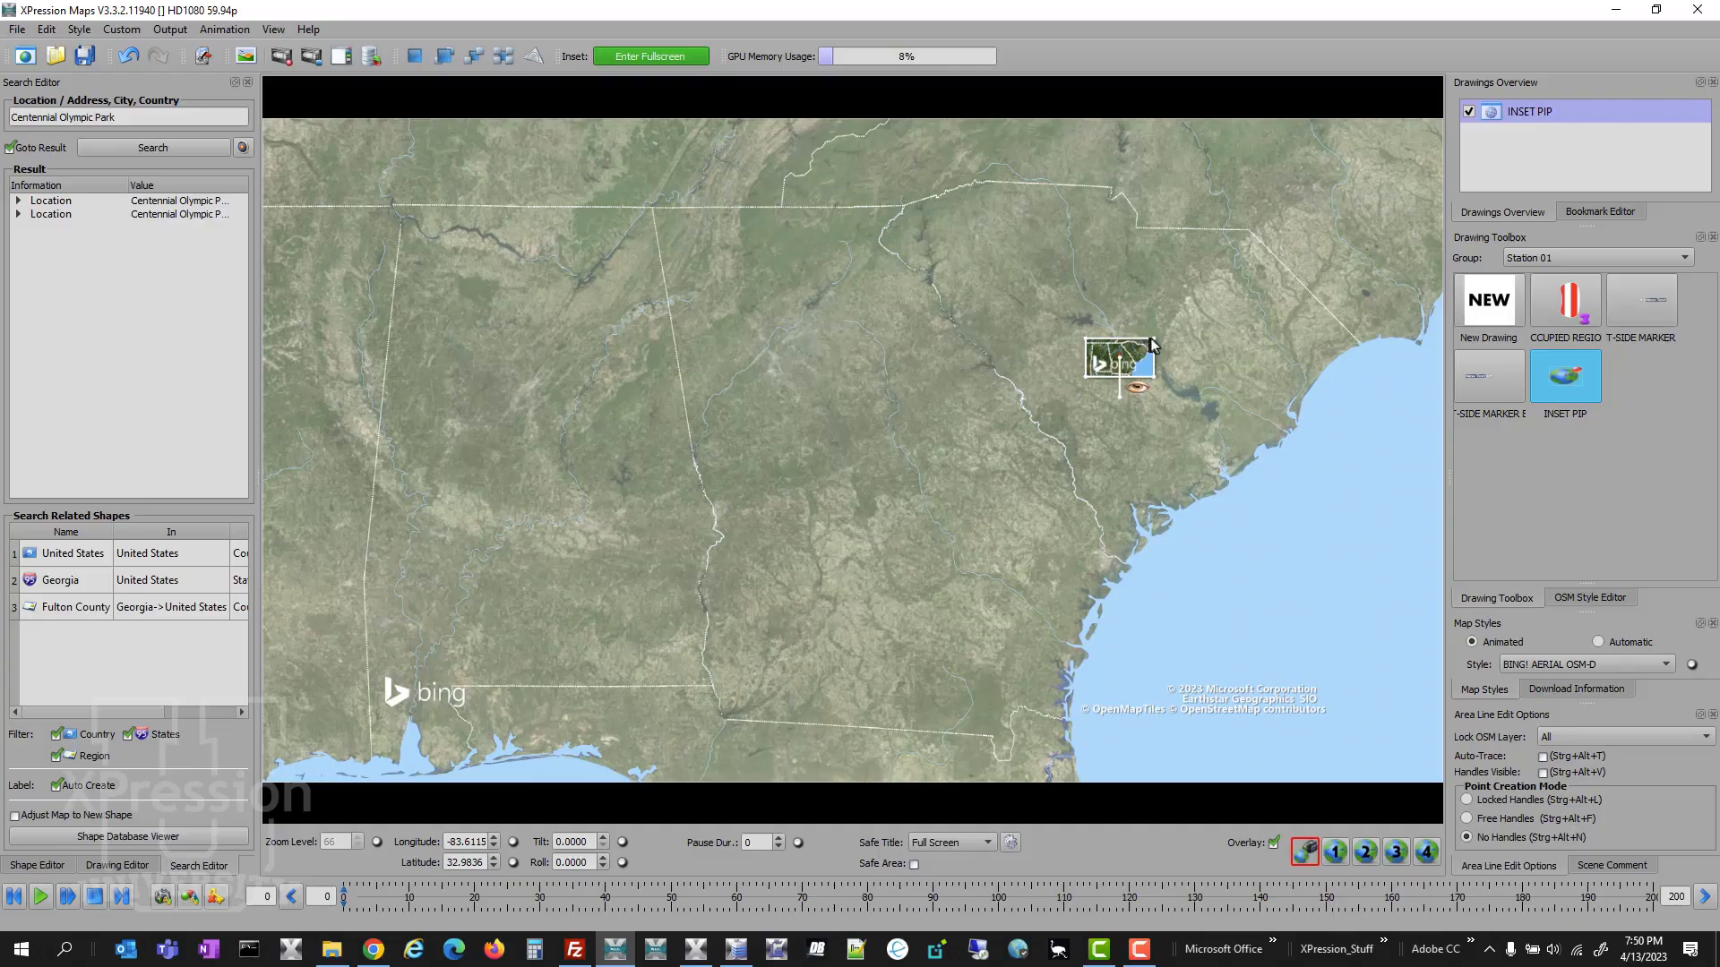
{"action": "left_click_drag", "start_coordinate": [1153, 339], "coordinate": [1238, 271]}
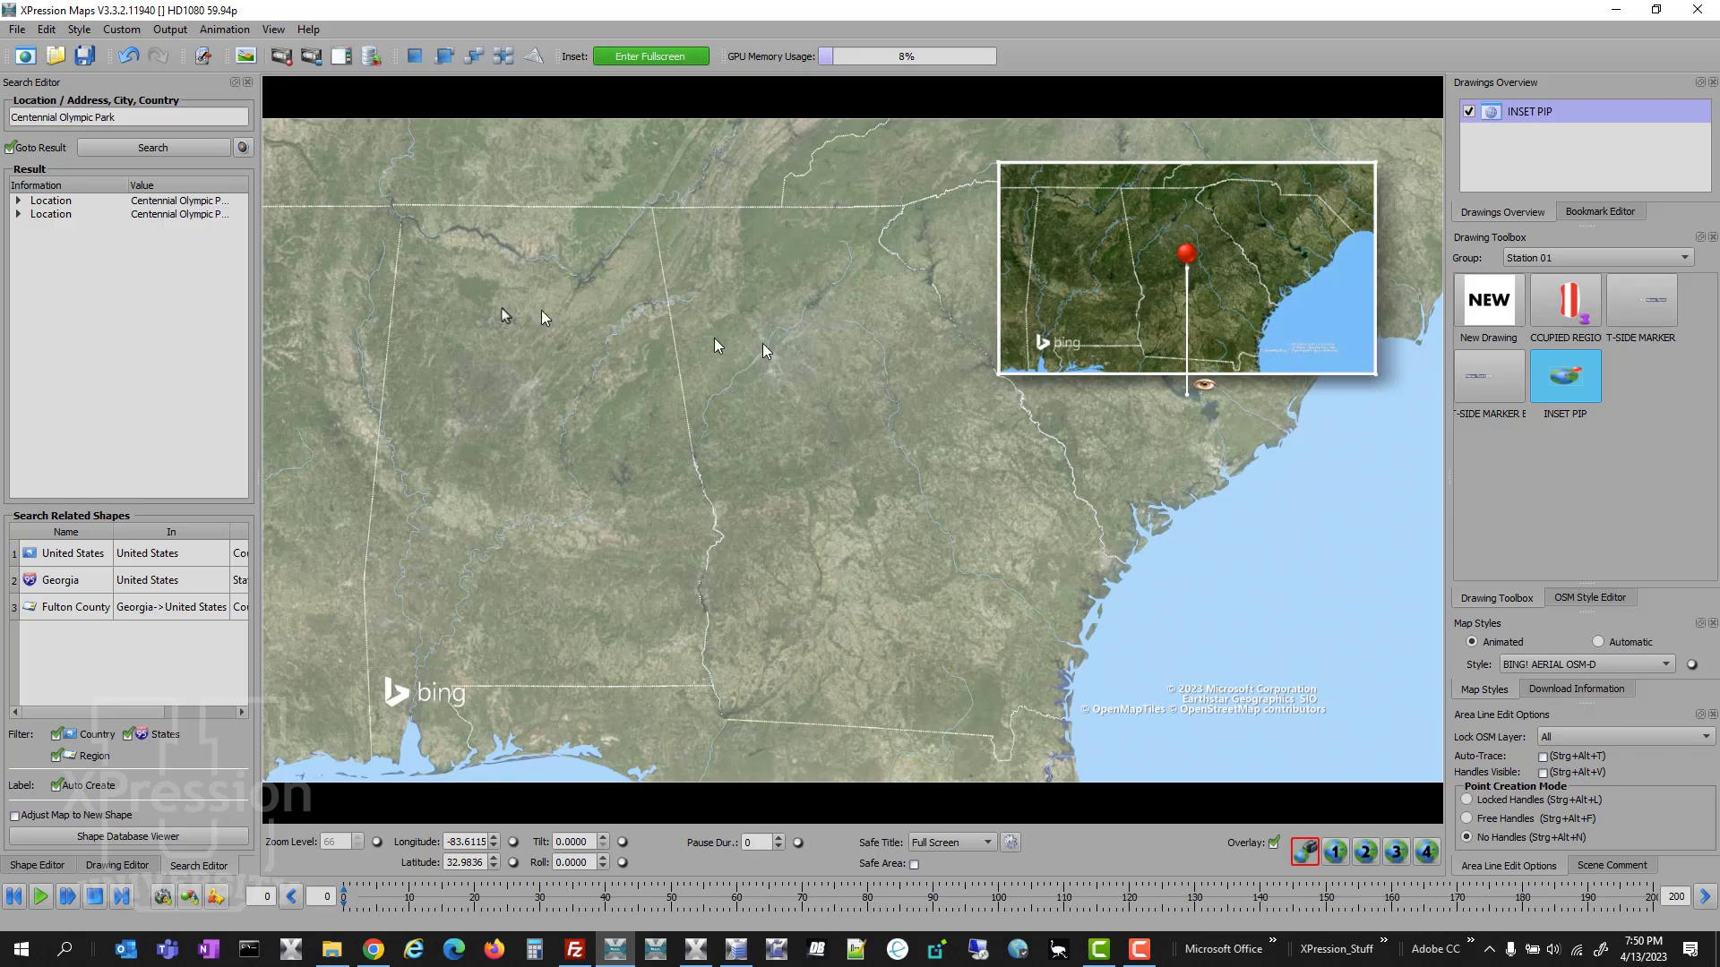
- Open the inset's map full screen, apply the INSET MAPS style and set its zoom level to 45
{"action": "left_click", "coordinate": [649, 58]}
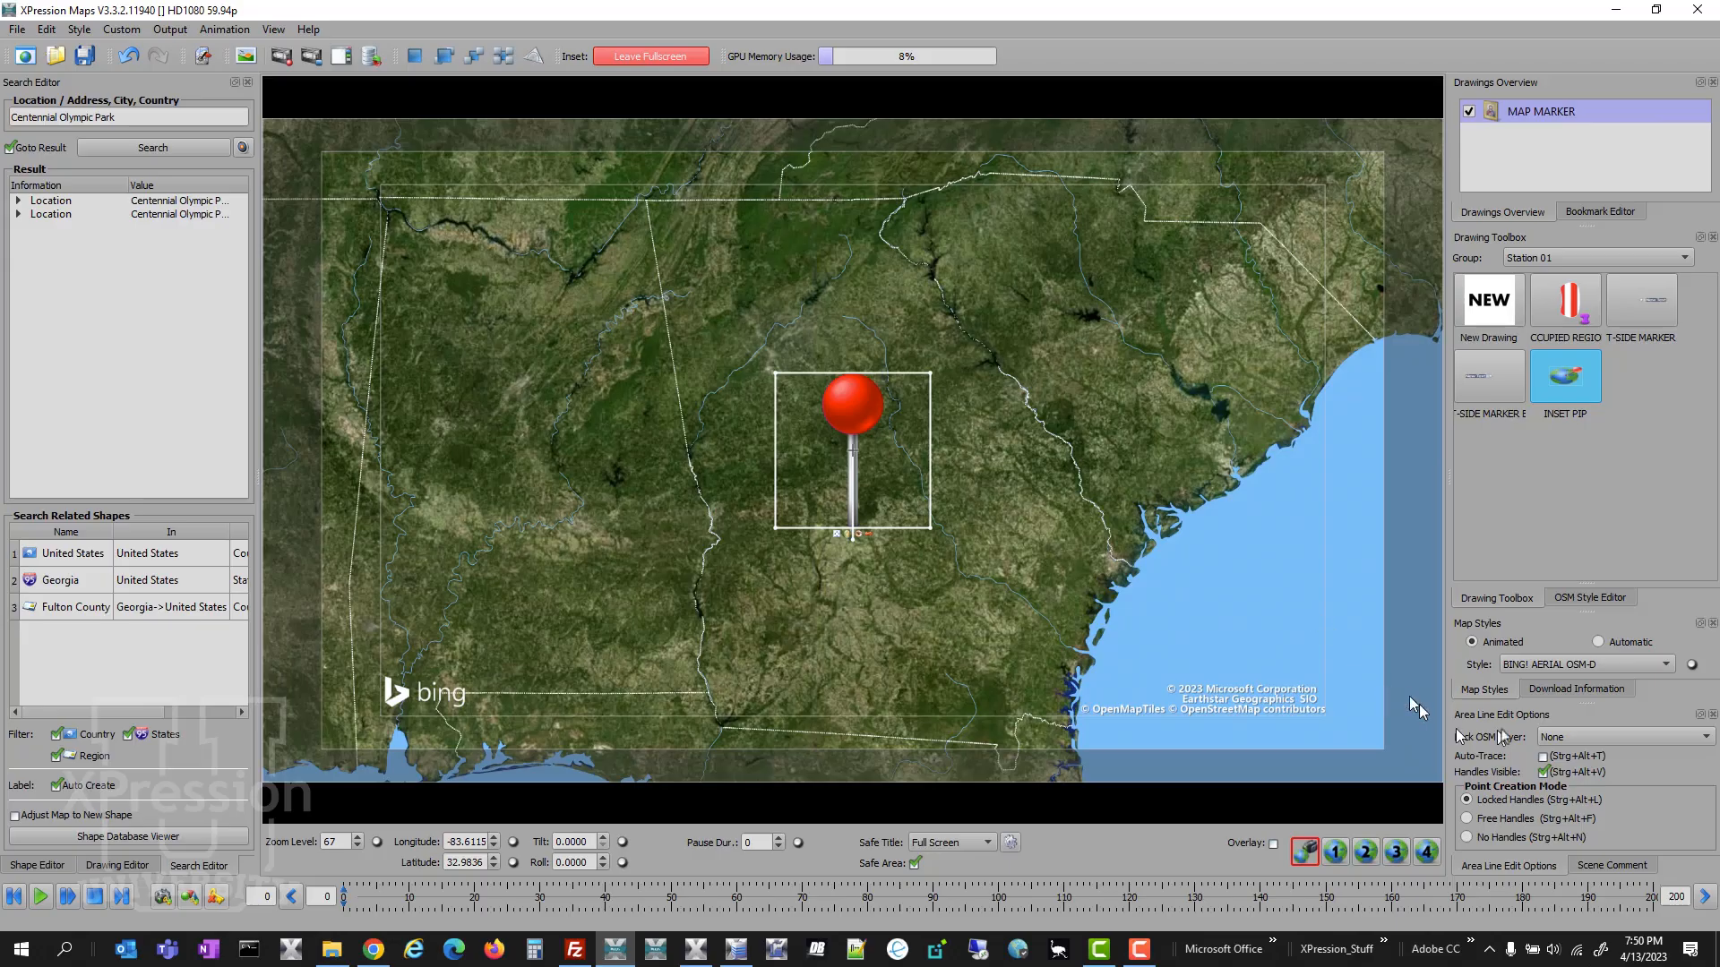
{"action": "left_click", "coordinate": [1539, 667]}
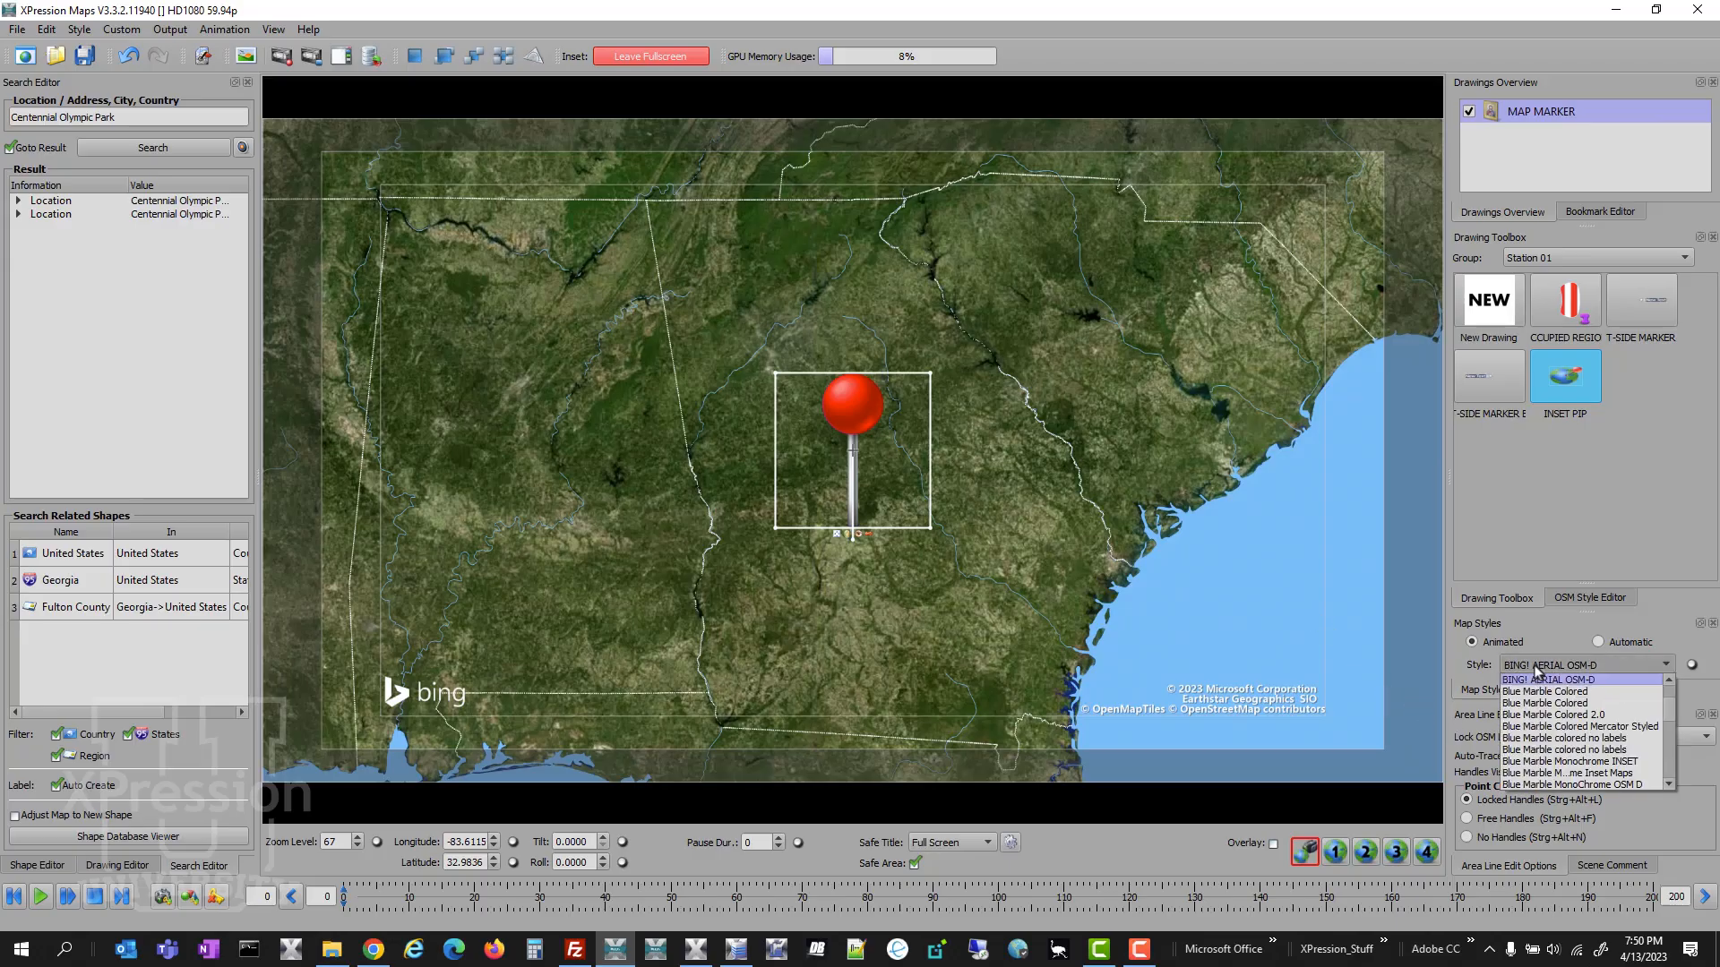
{"action": "scroll", "coordinate": [1549, 762], "scroll_direction": "down", "scroll_amount": 4}
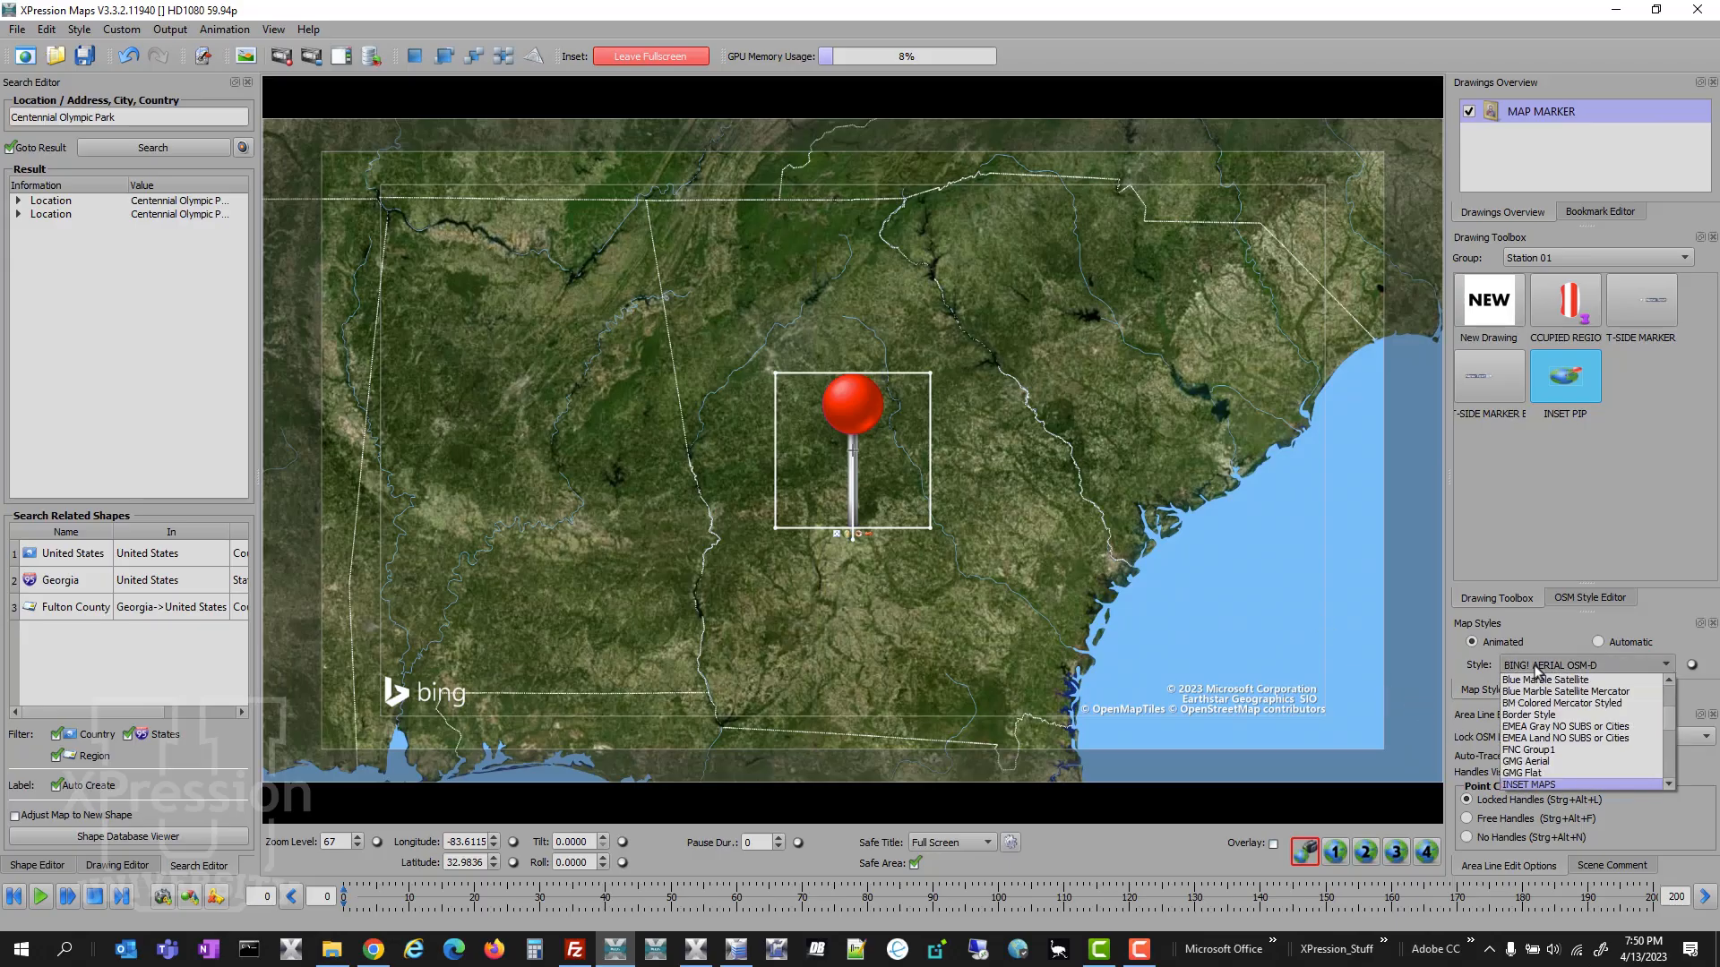
{"action": "left_click", "coordinate": [1552, 786]}
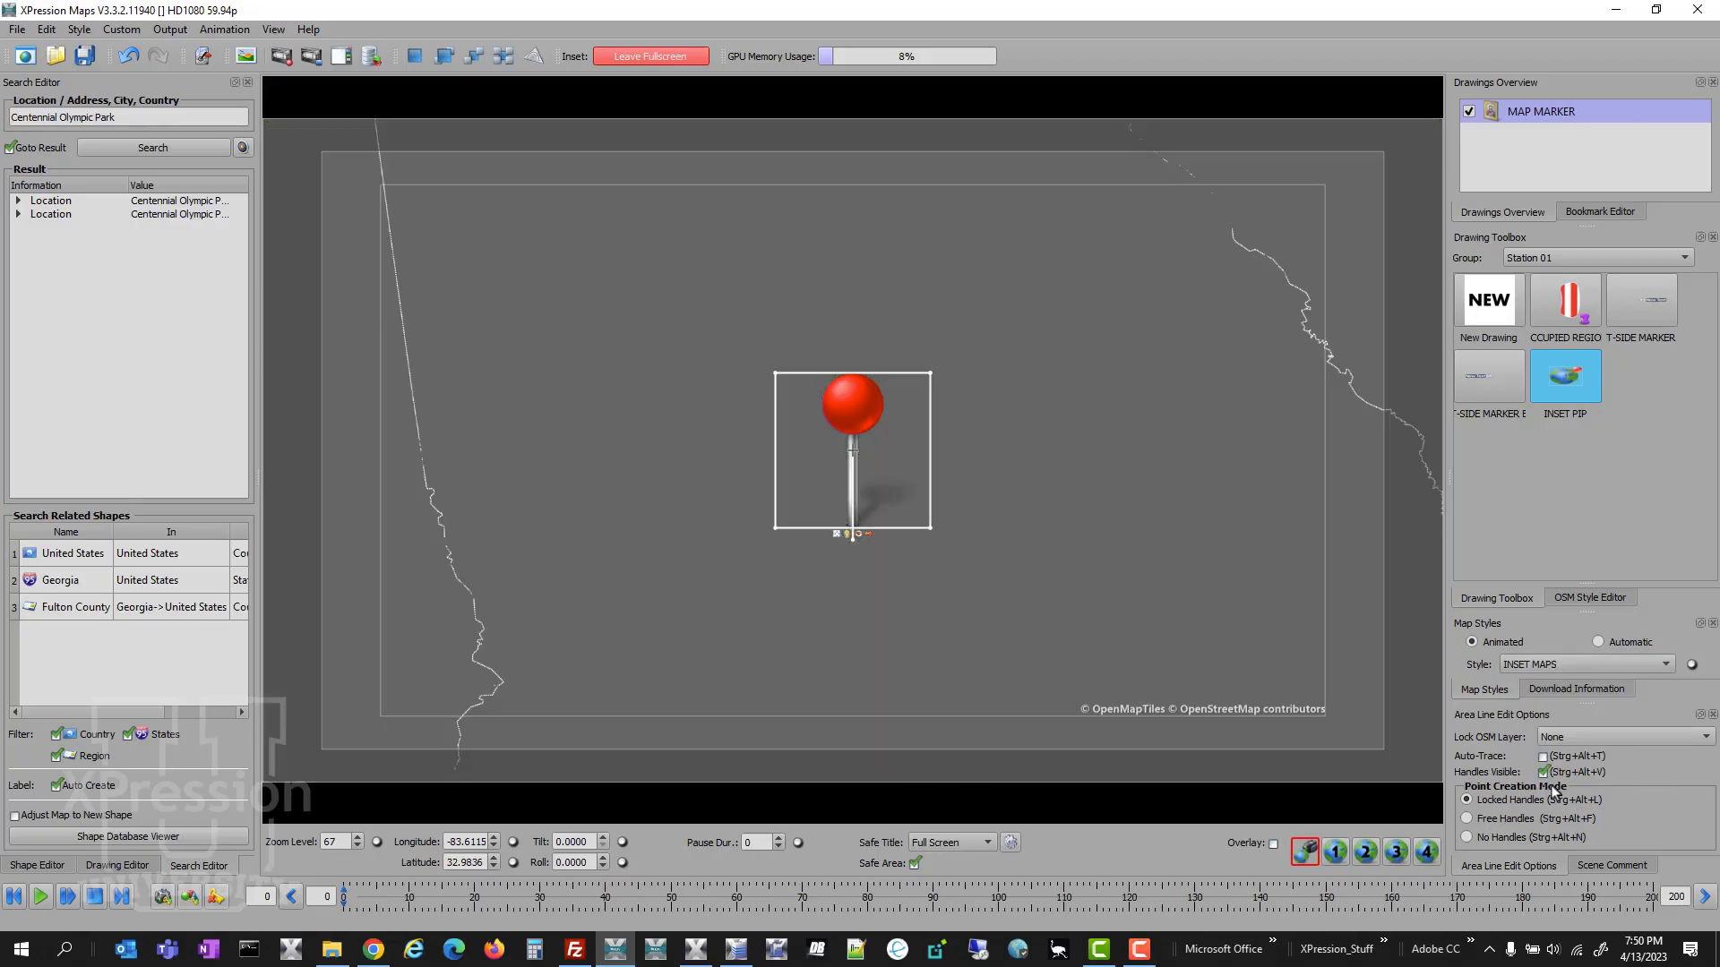
{"action": "scroll", "coordinate": [1174, 590], "scroll_direction": "down", "scroll_amount": 5}
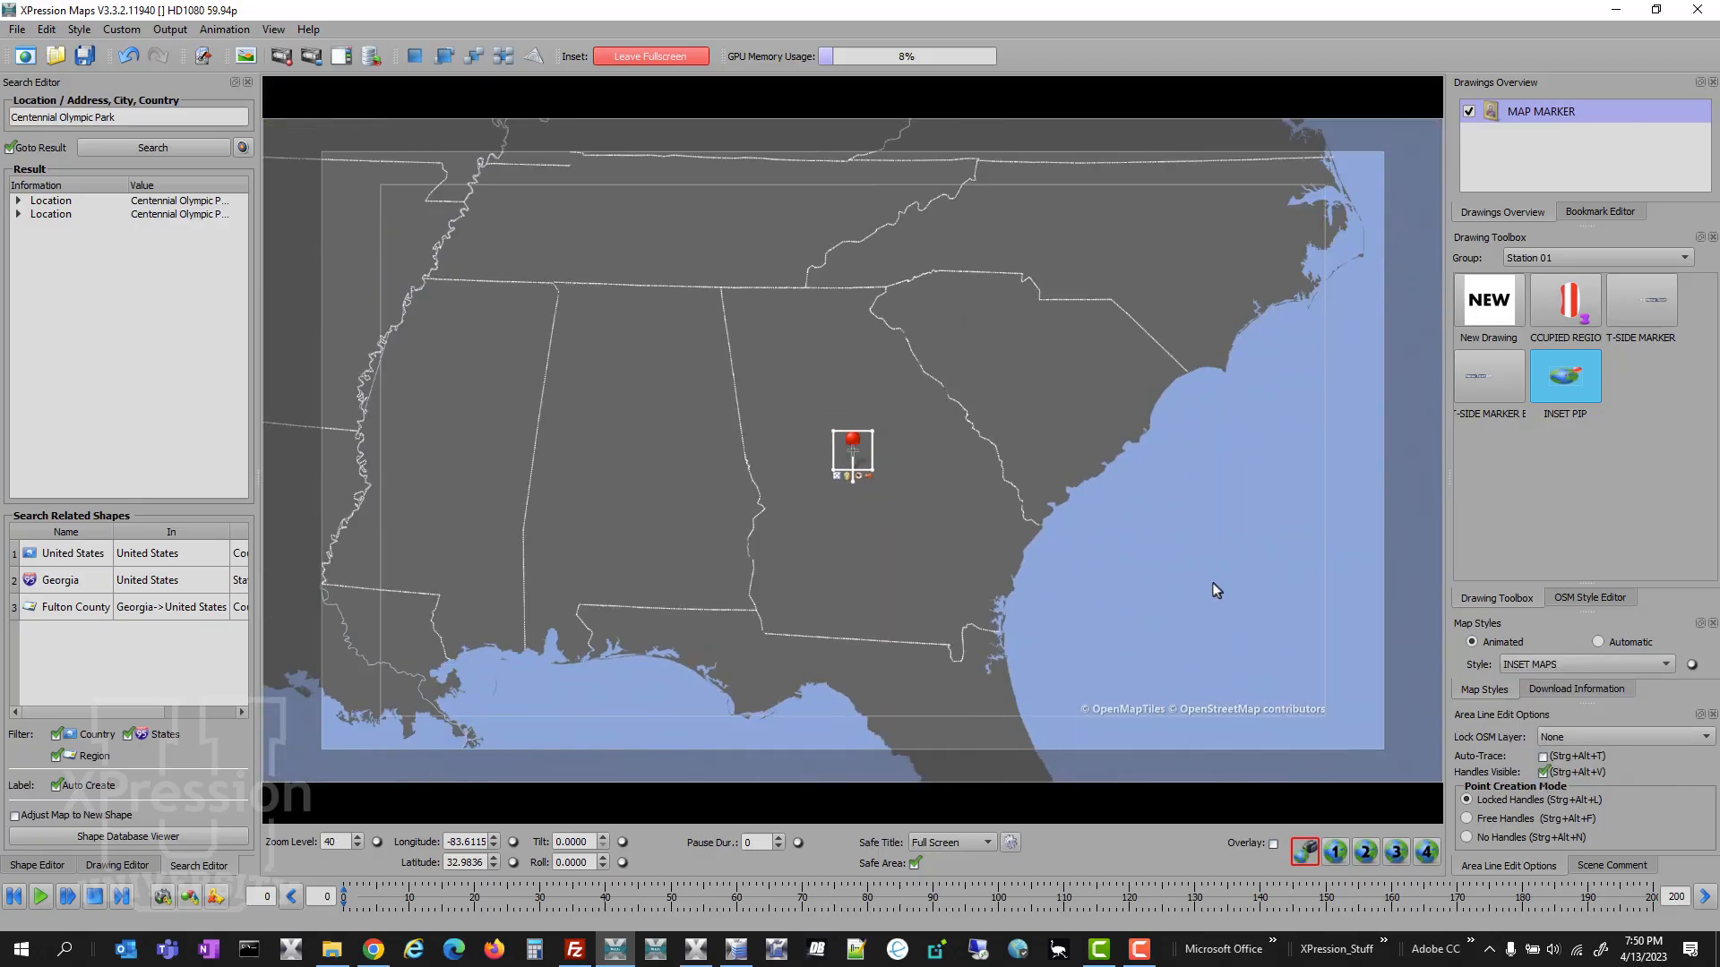
{"action": "scroll", "coordinate": [1216, 590], "scroll_direction": "up", "scroll_amount": 1}
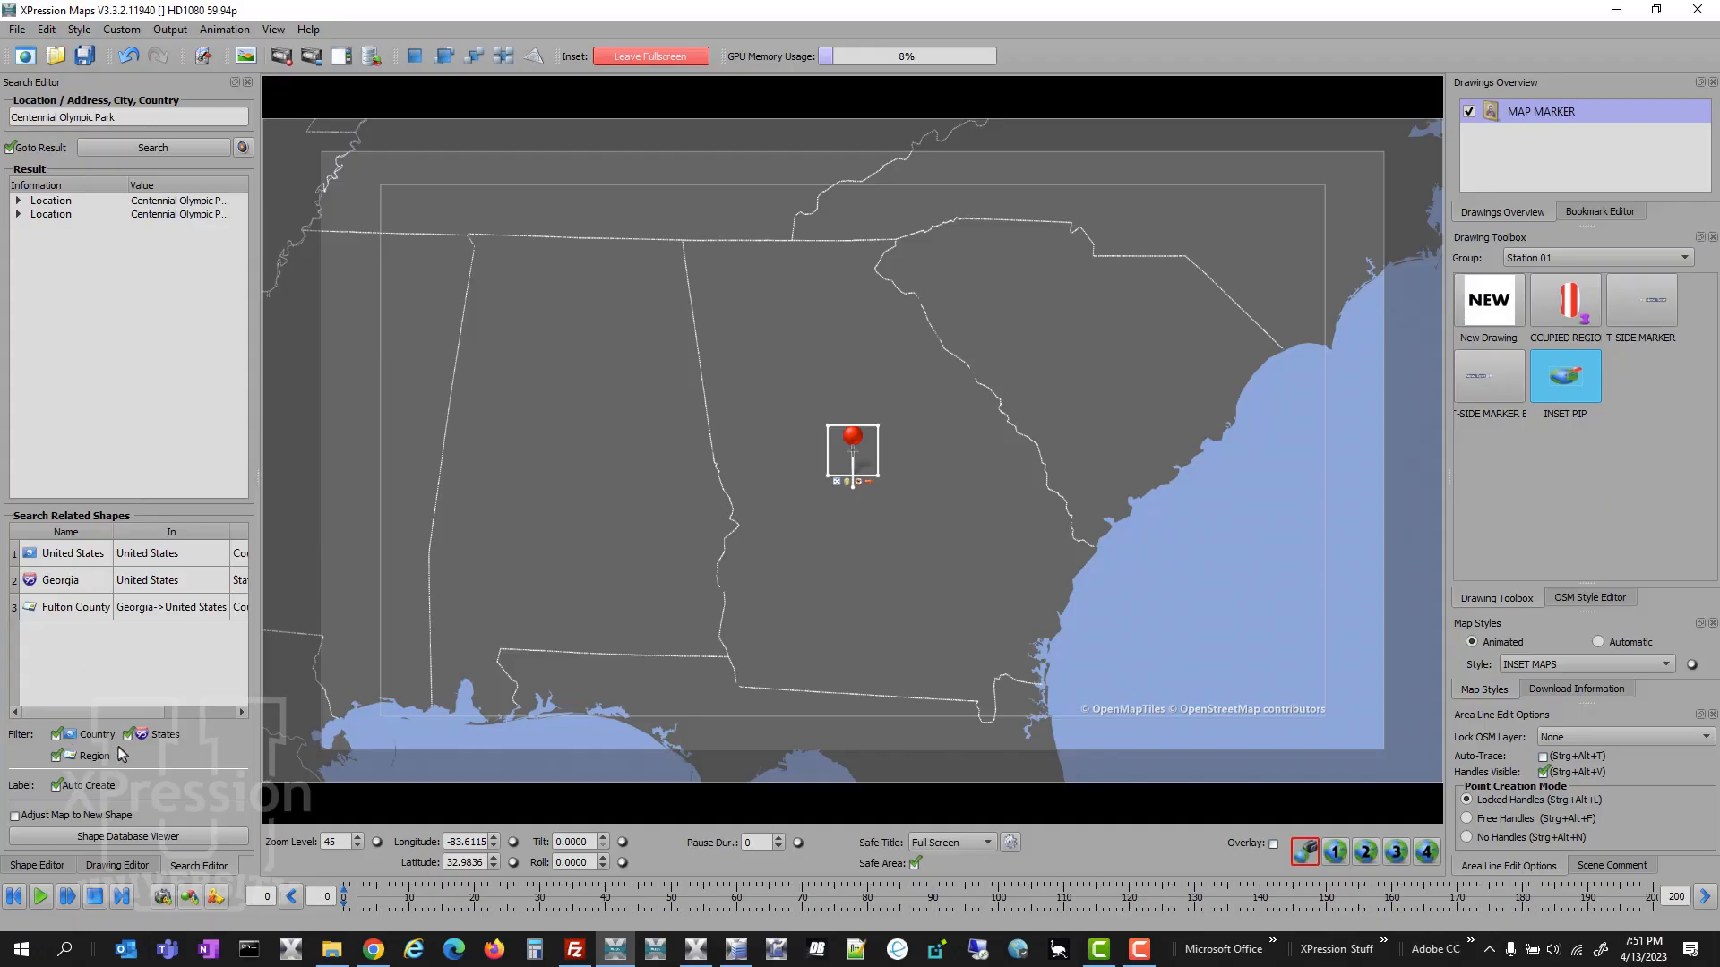
- Add the Georgia state shape to the inset map without its text label and apply the INSET STATE SELECTD style to it
{"action": "left_click", "coordinate": [87, 591]}
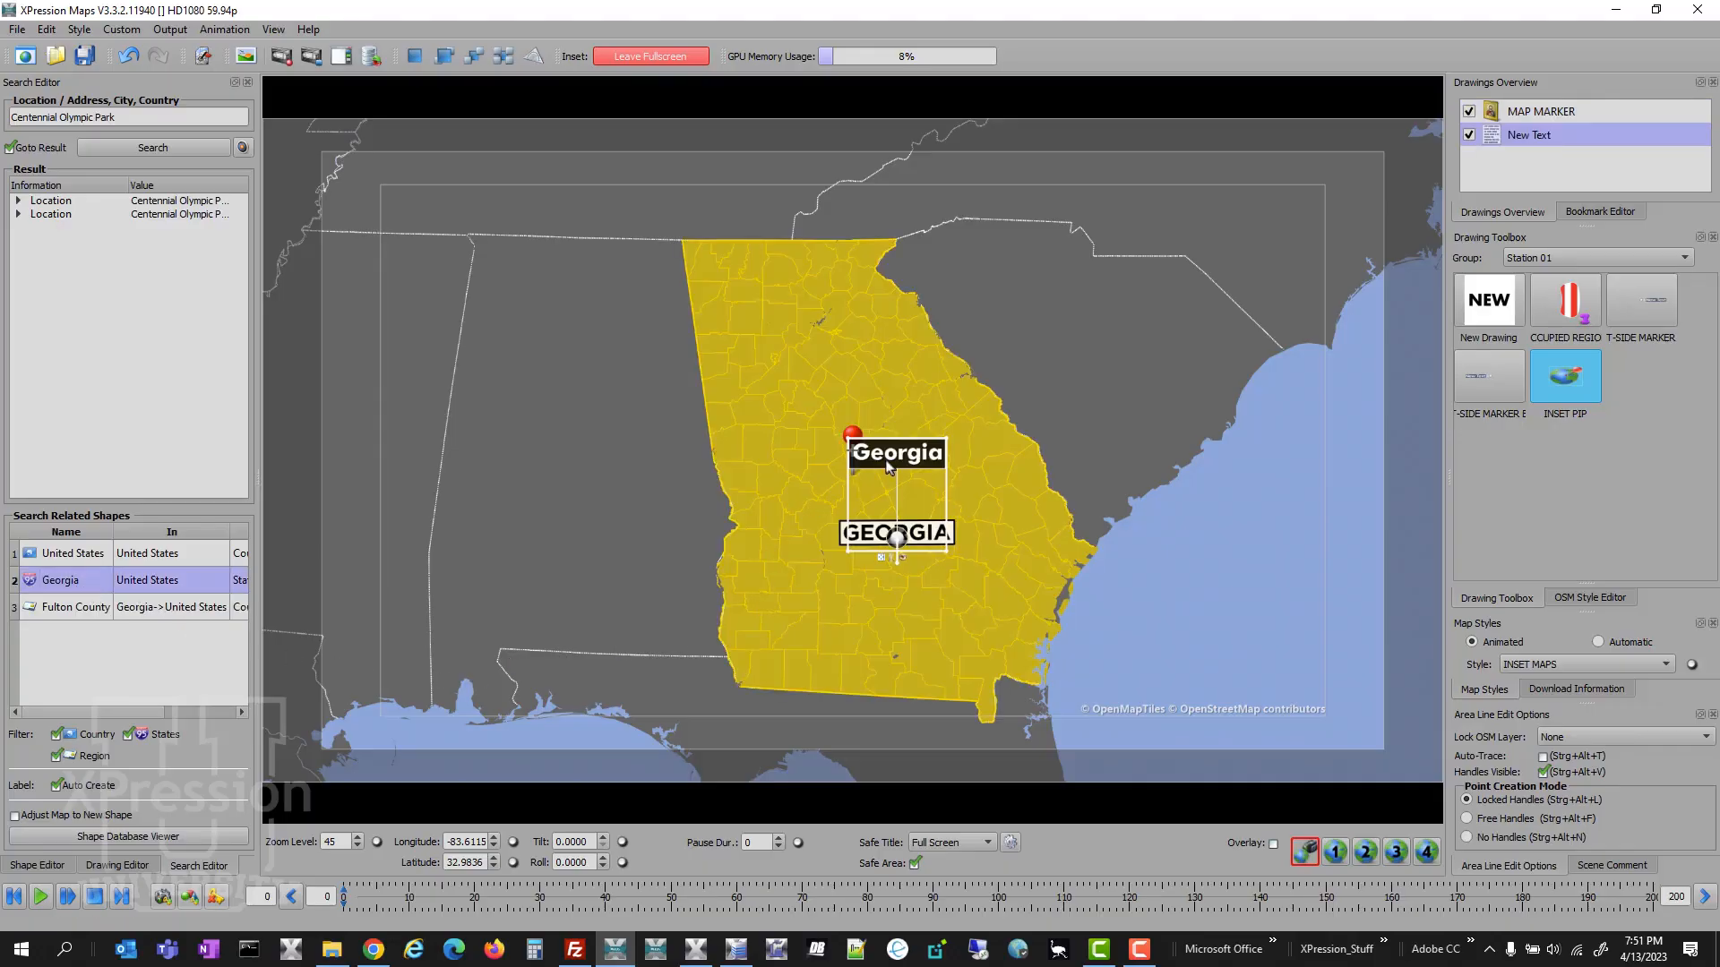
{"action": "key", "text": "Delete"}
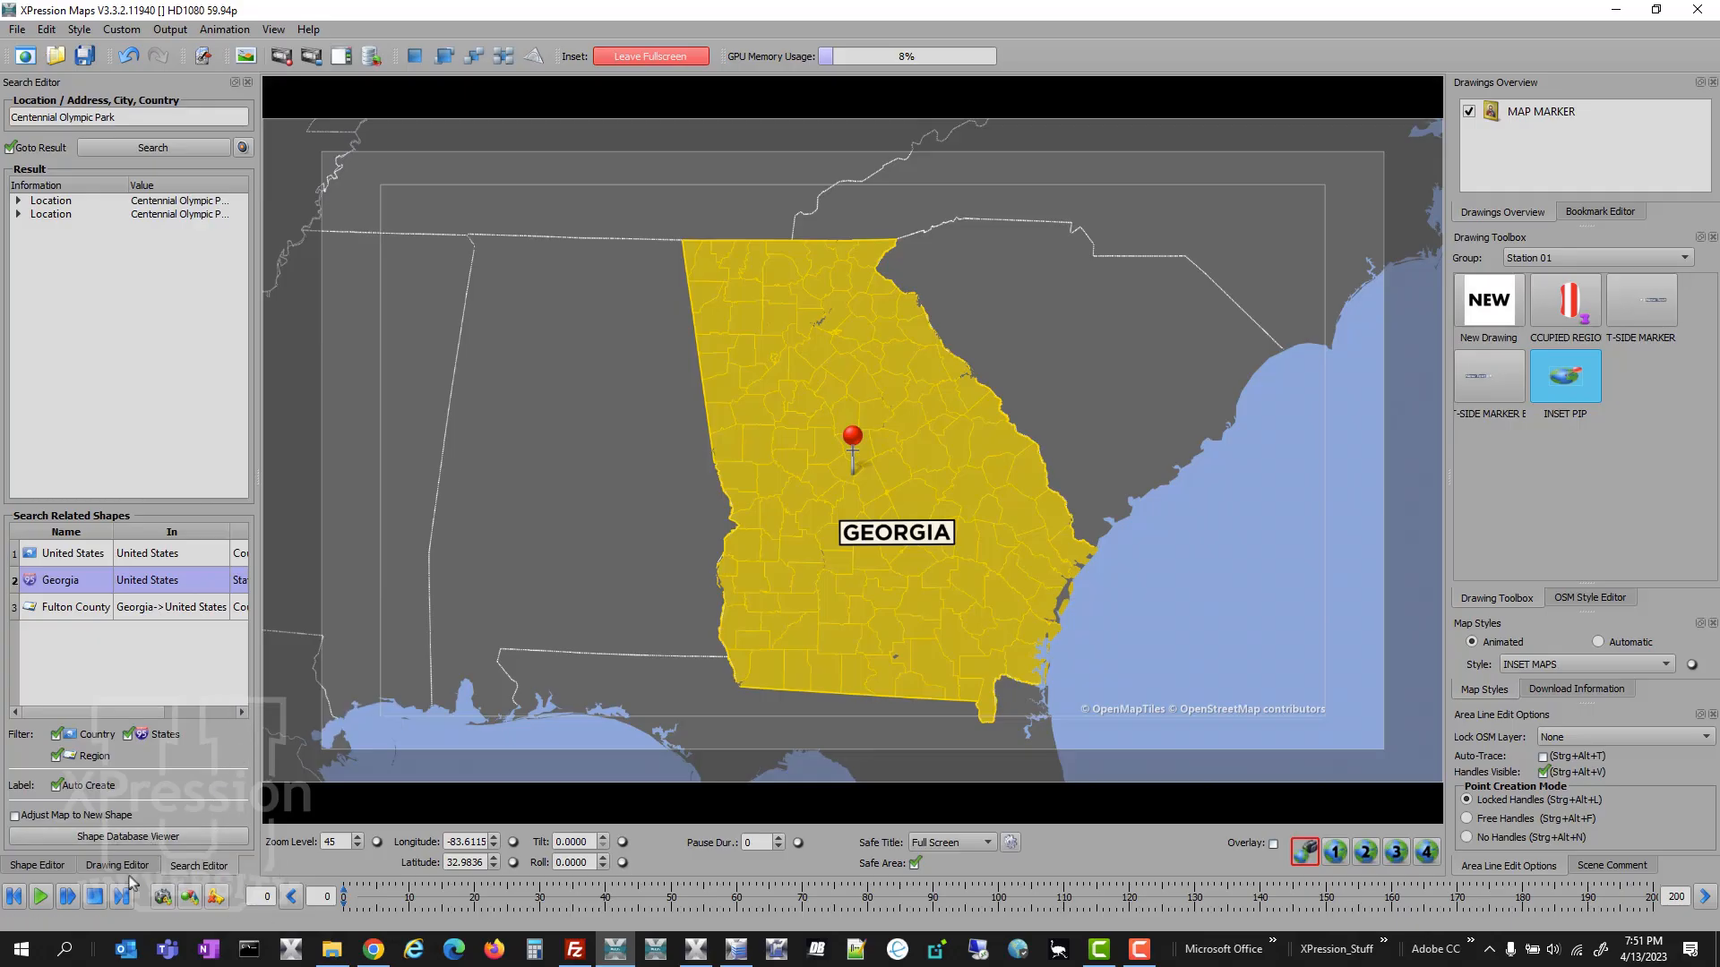
{"action": "left_click", "coordinate": [64, 868]}
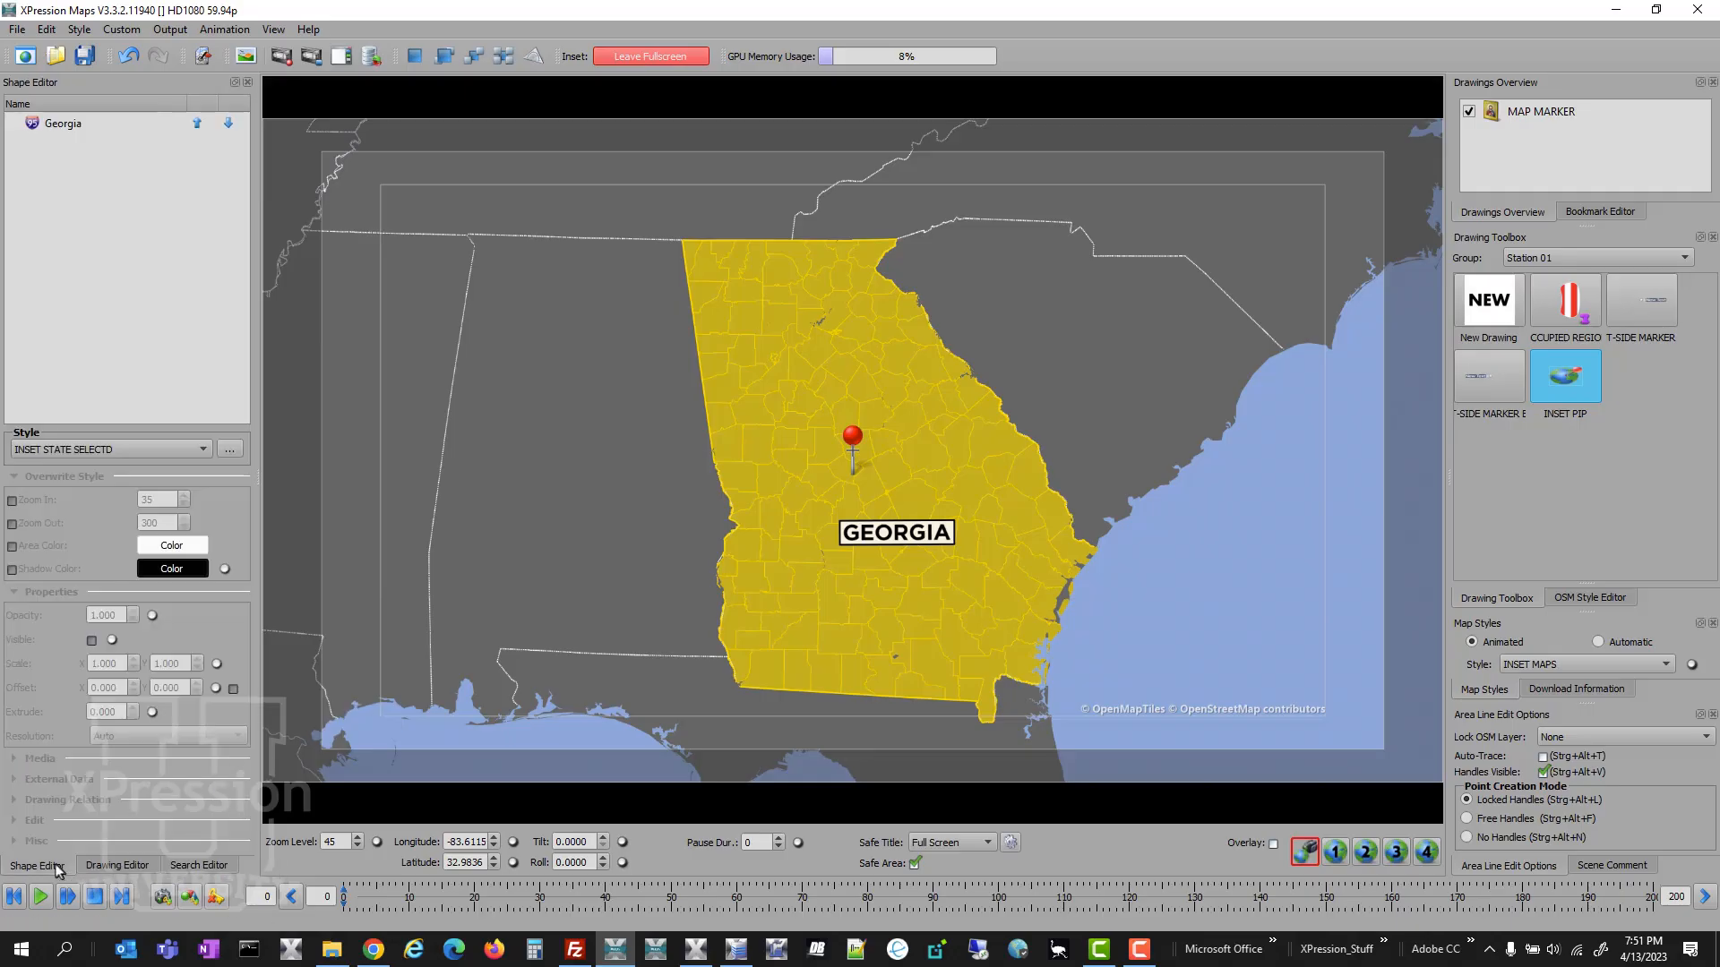
{"action": "left_click", "coordinate": [52, 125]}
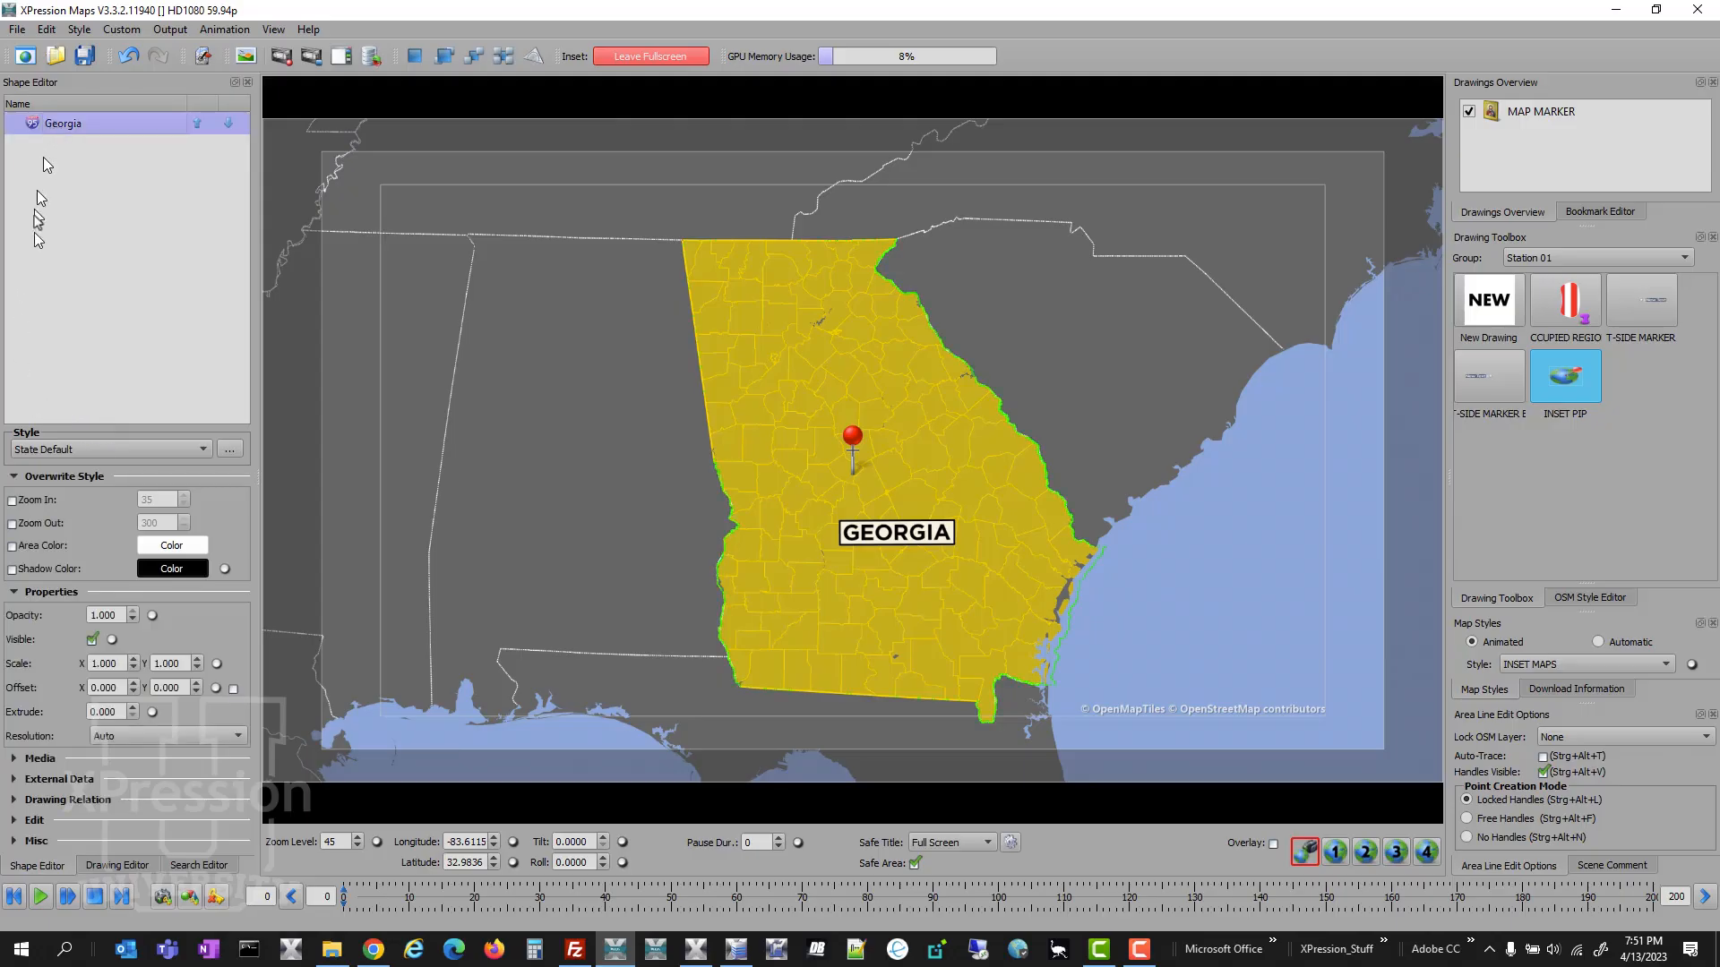
{"action": "left_click", "coordinate": [137, 450]}
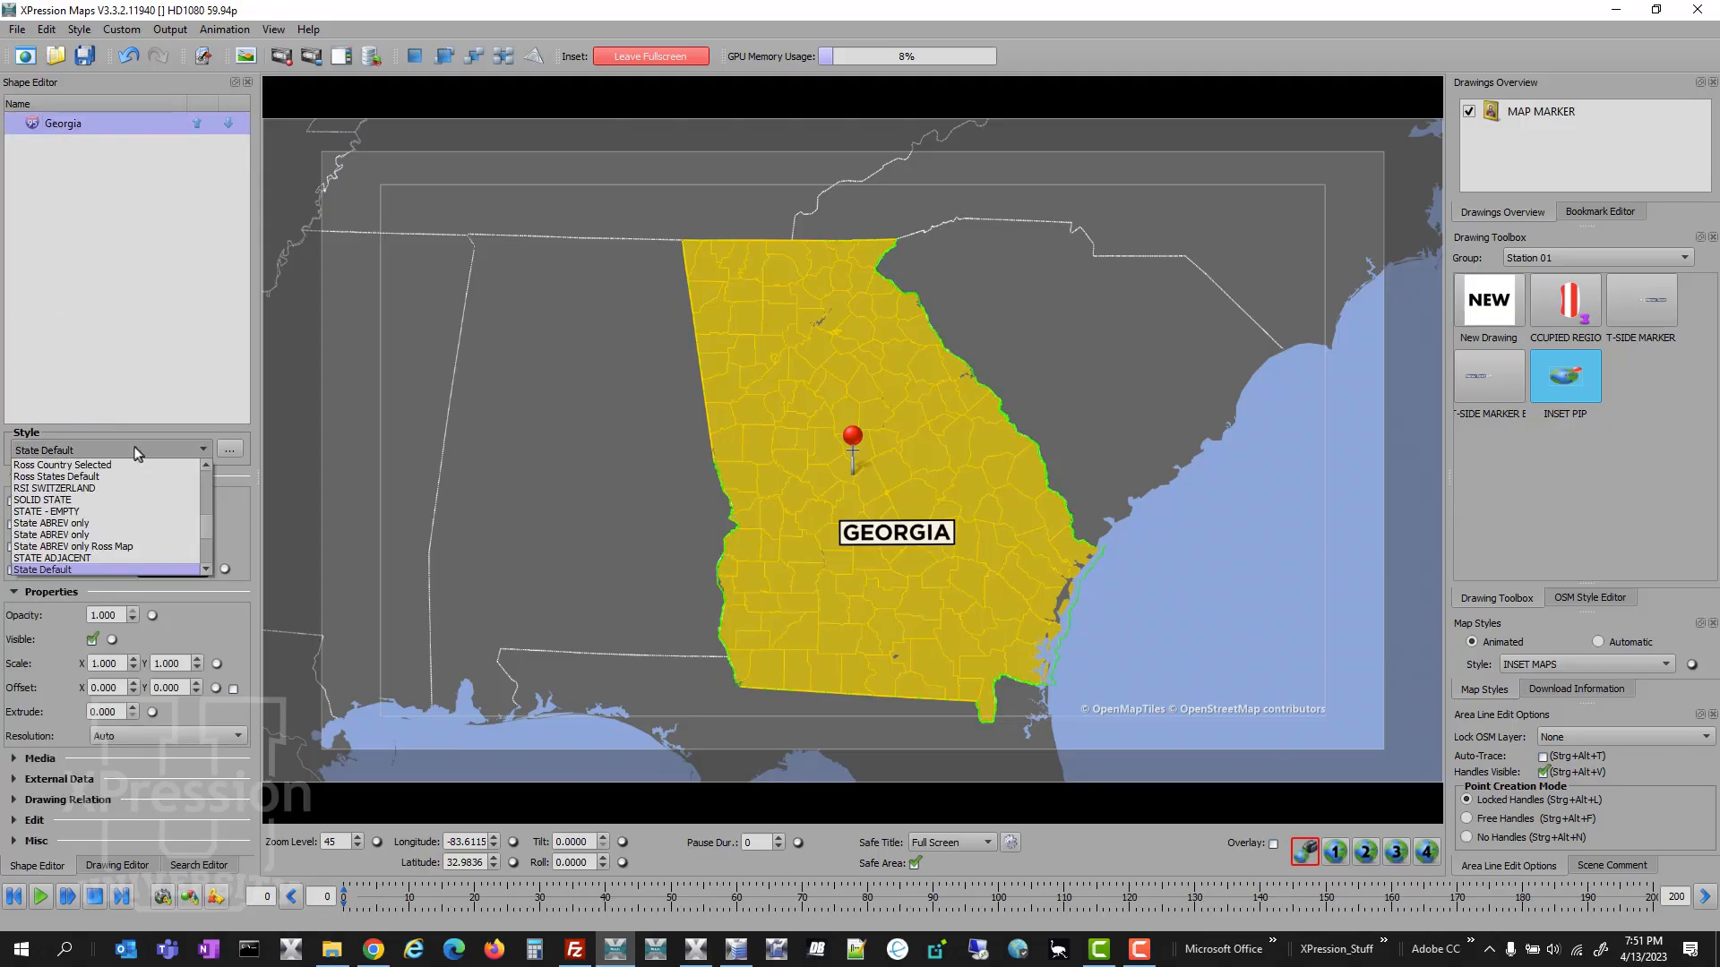
{"action": "key", "text": "i"}
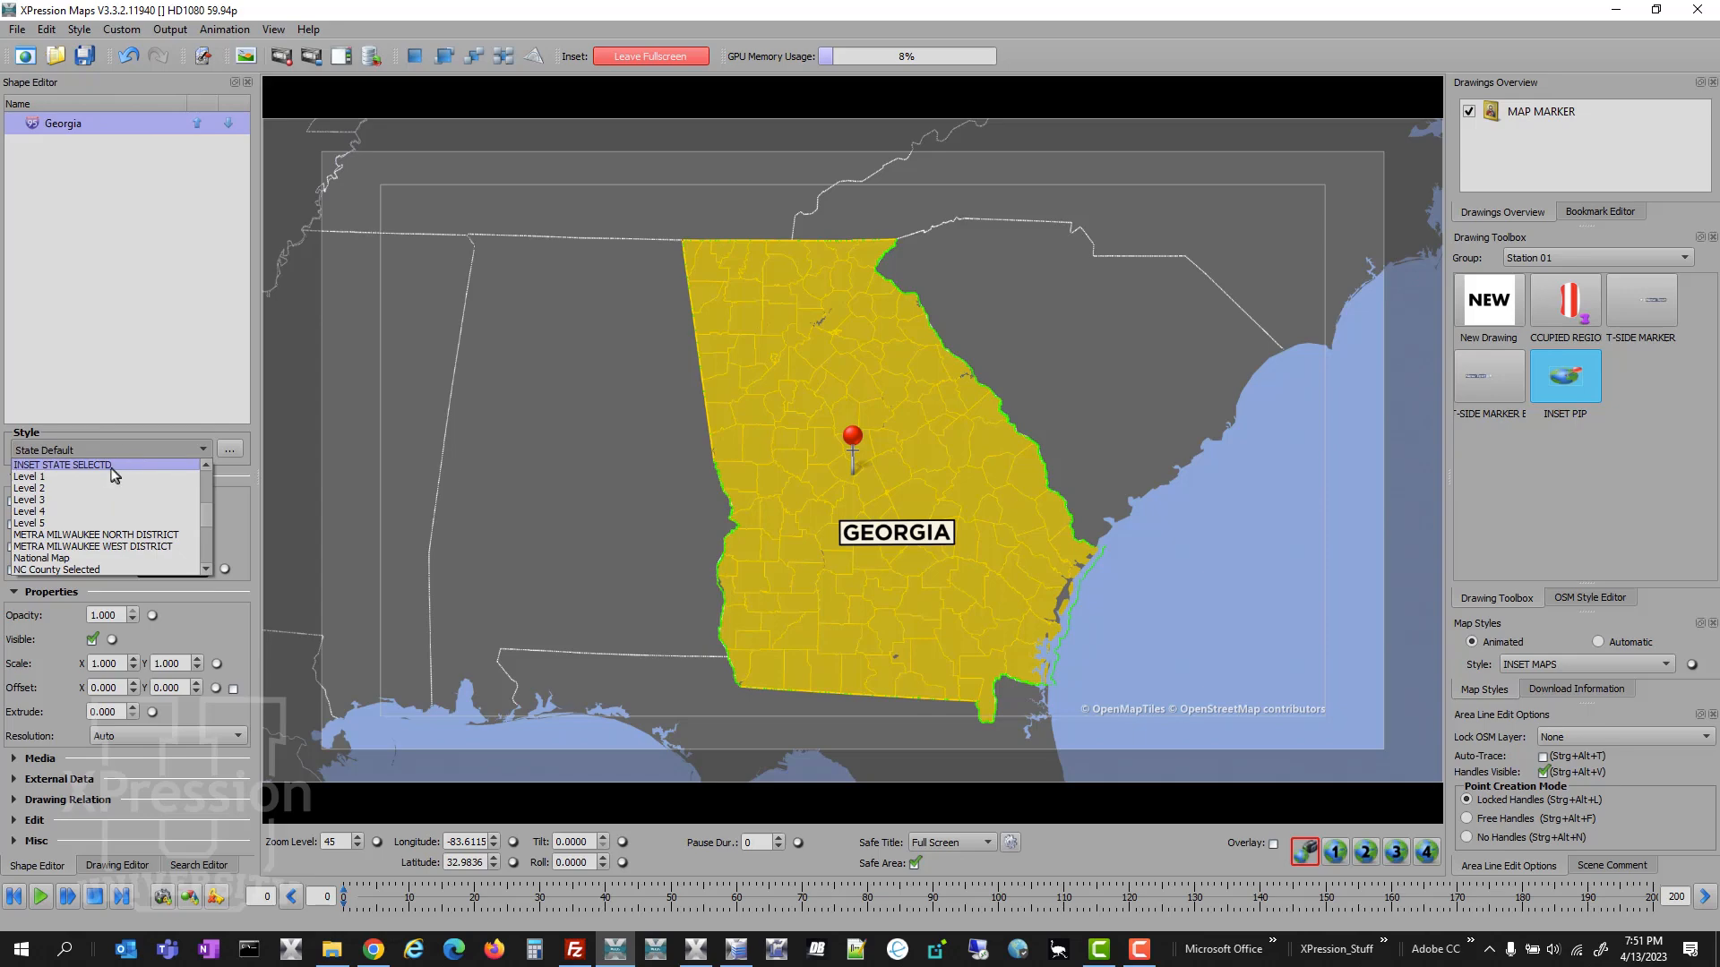
{"action": "left_click", "coordinate": [116, 473]}
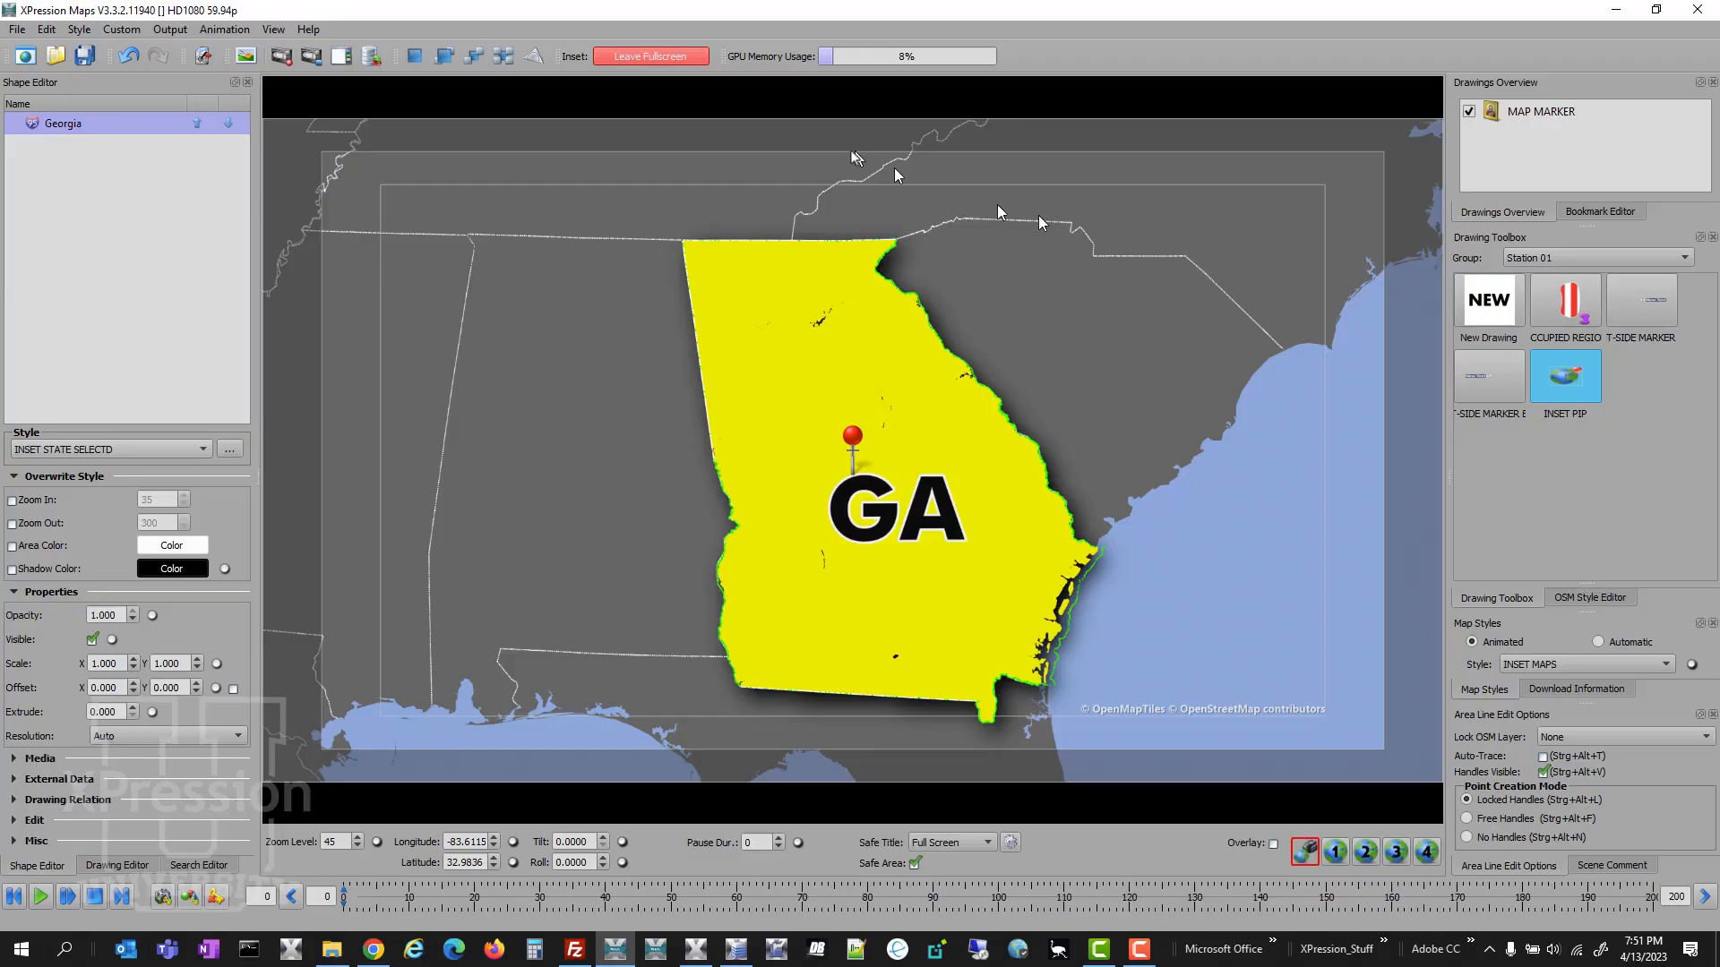
- Set the inset map's zoom level to 48, recentre Georgia in the frame and leave the full-screen inset view
{"action": "double_click", "coordinate": [342, 841]}
{"action": "type", "text": "48"}
{"action": "key", "text": "Return"}
{"action": "left_click_drag", "start_coordinate": [695, 733], "coordinate": [692, 696]}
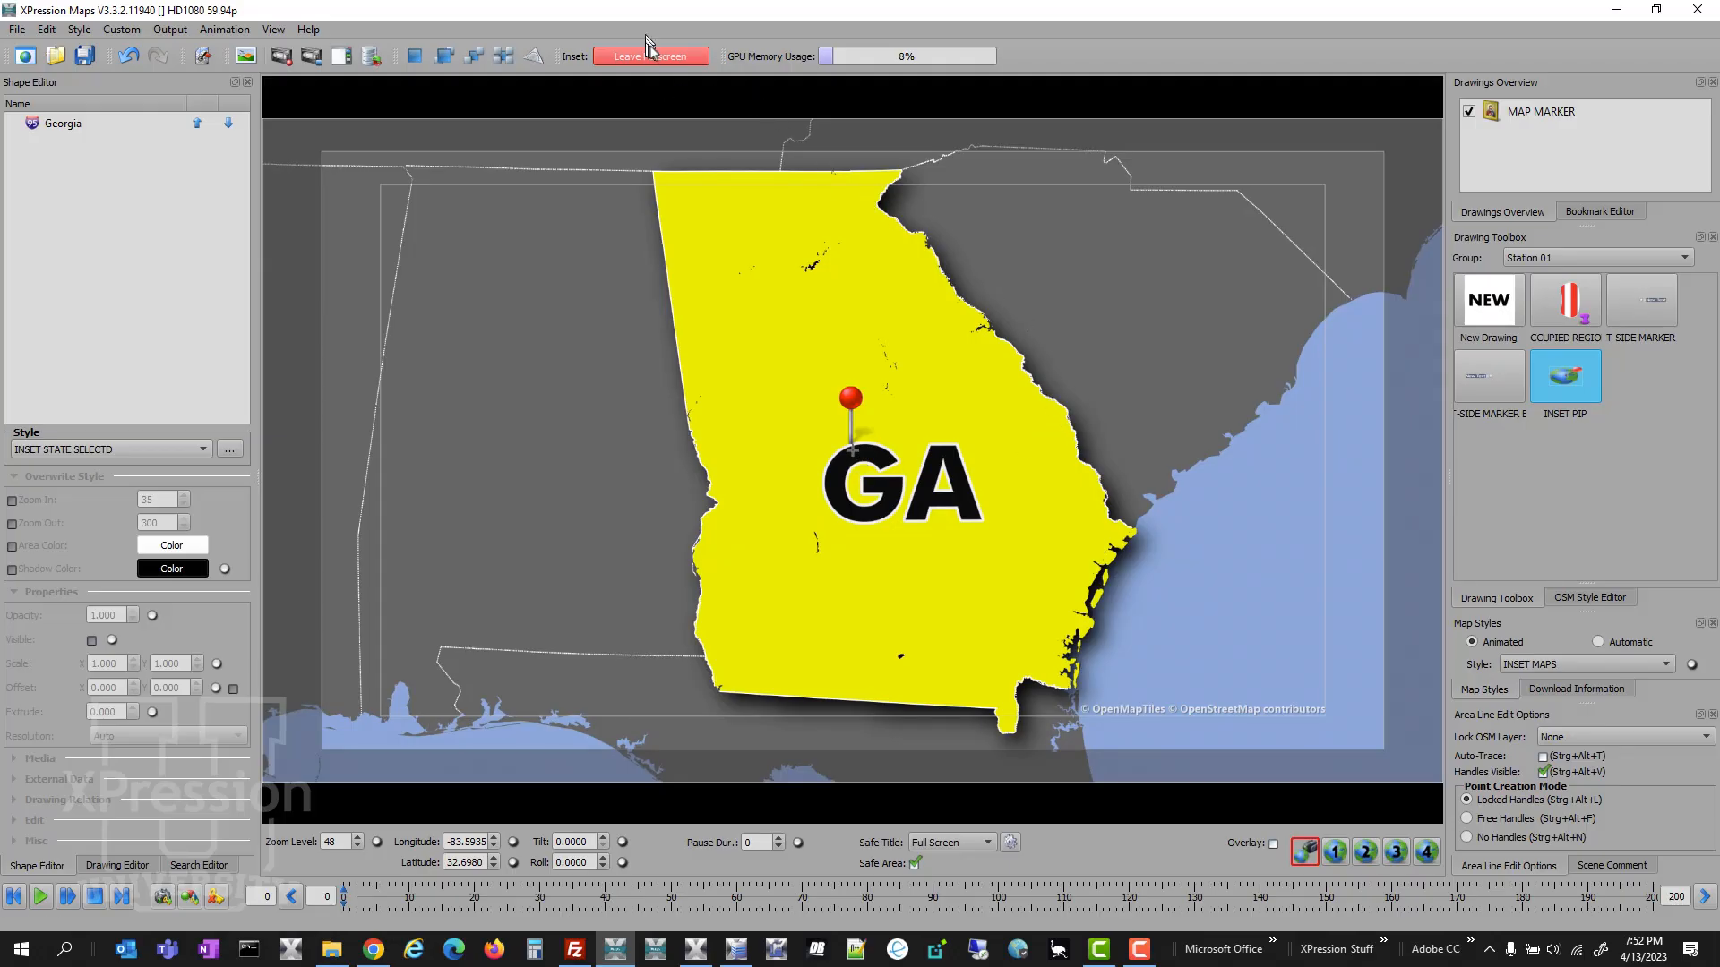
{"action": "left_click", "coordinate": [670, 57]}
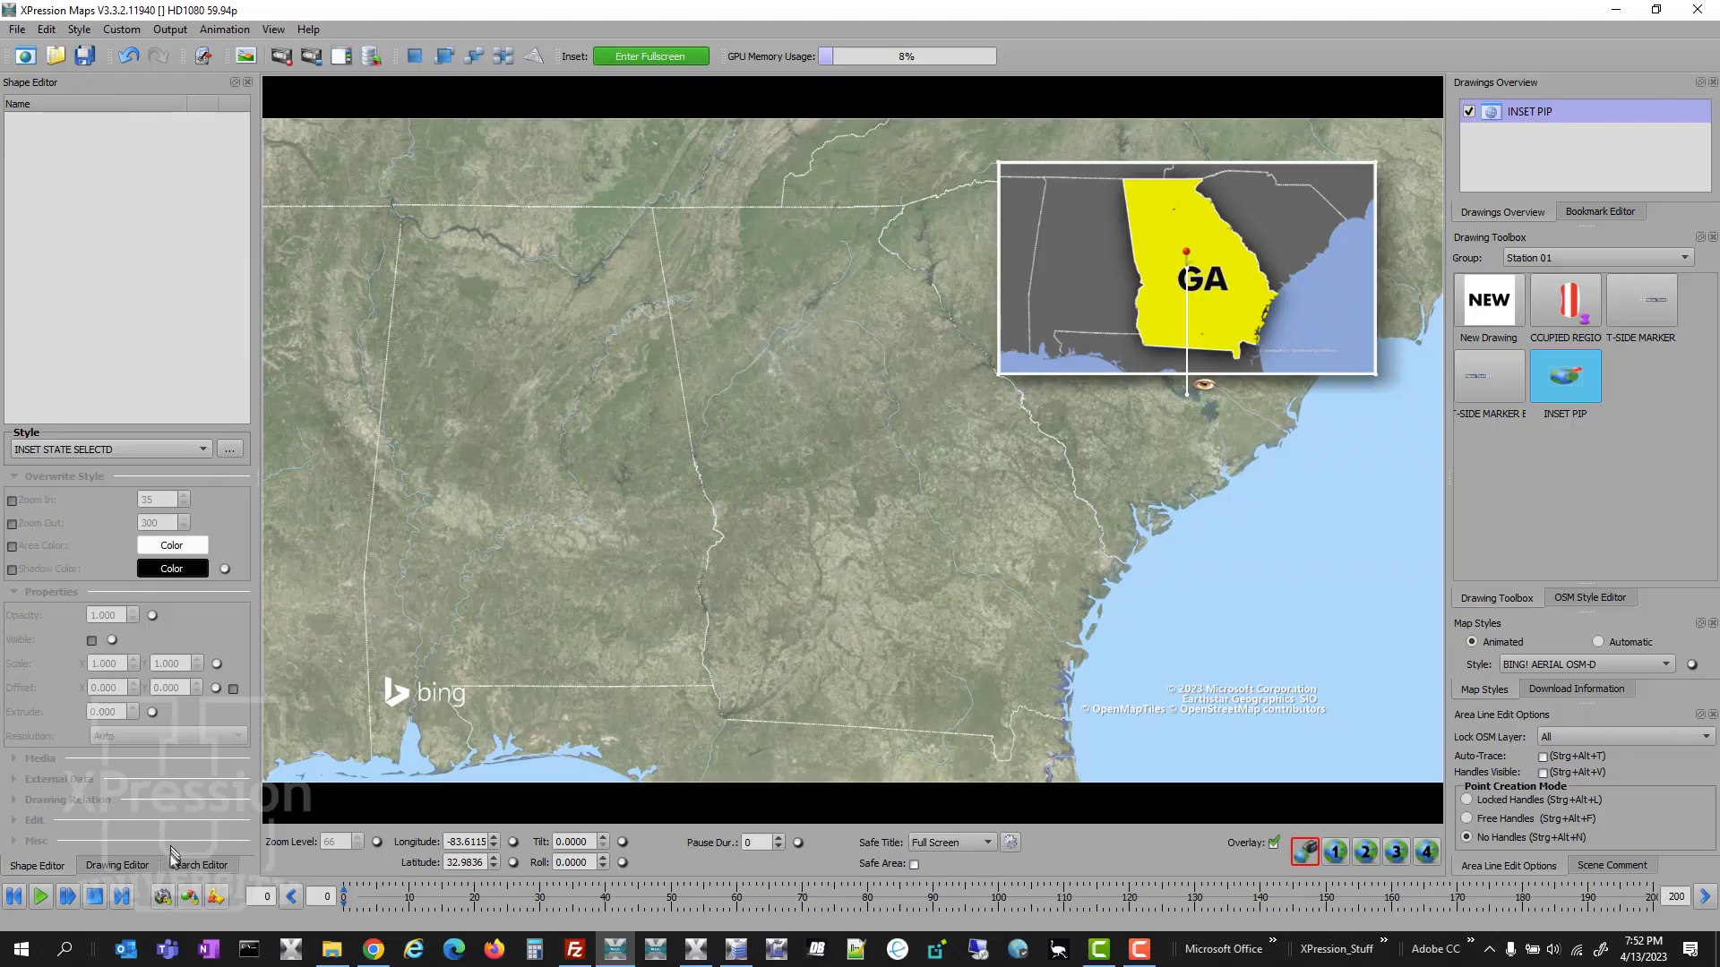
- Narrow the INSET PIP drawing to an aspect of 1.3378 and turn off the overlay
{"action": "left_click", "coordinate": [117, 865]}
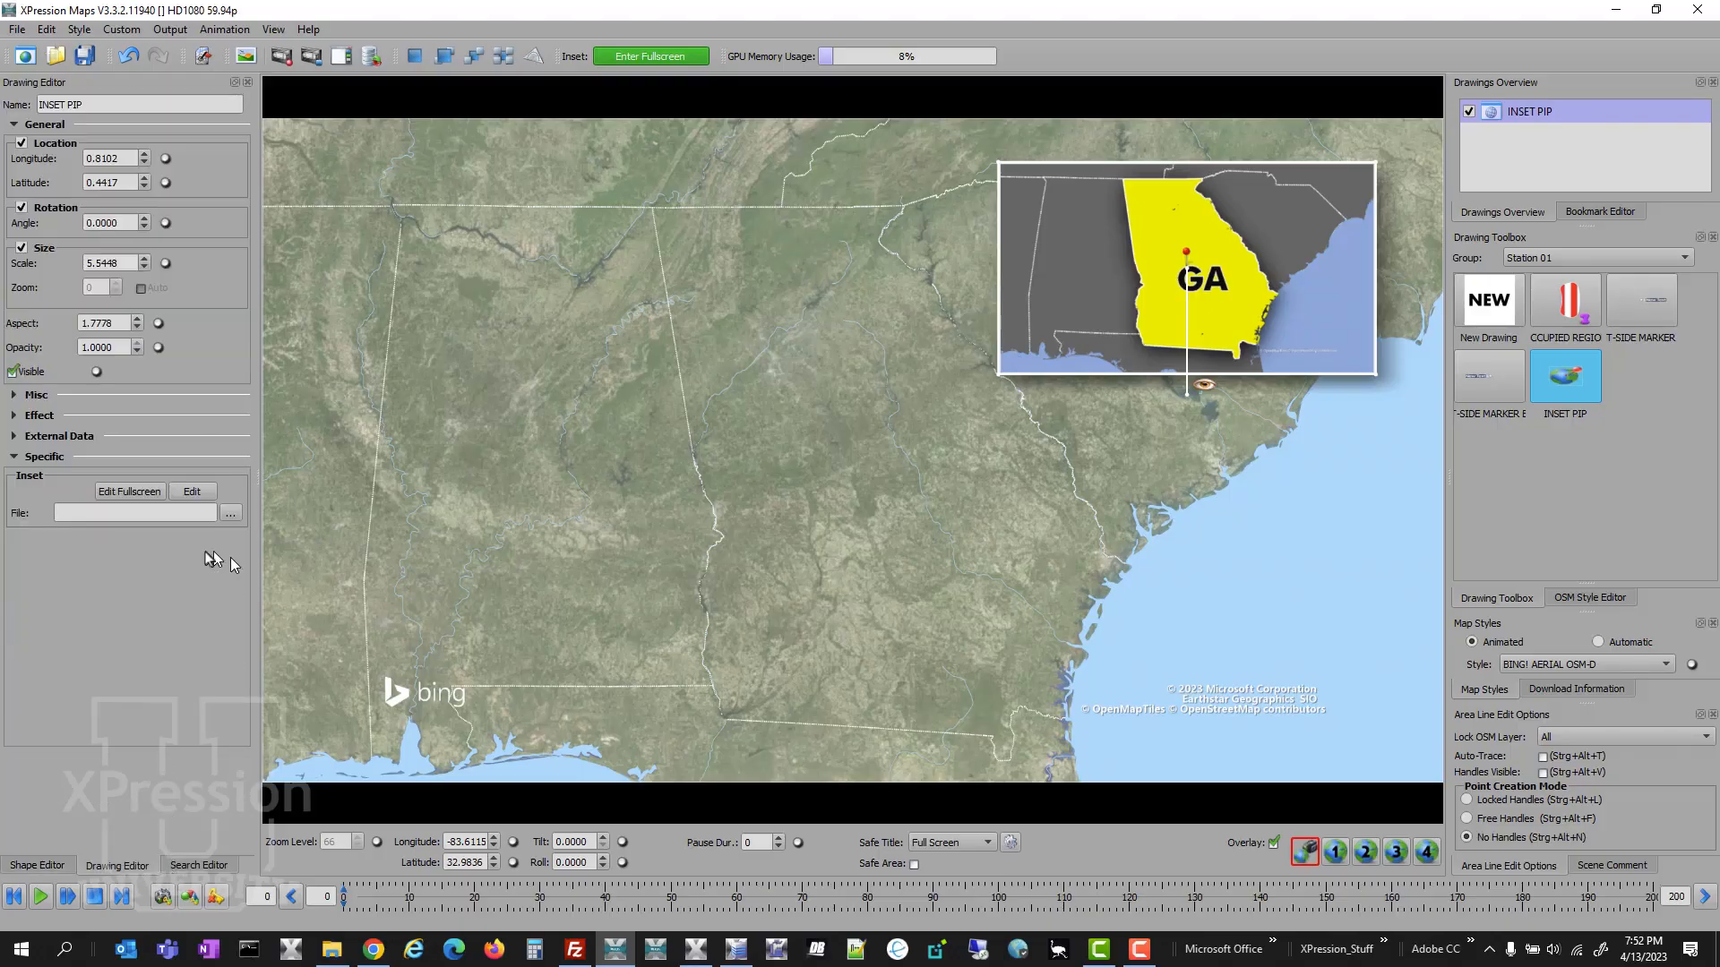
{"action": "left_click", "coordinate": [120, 327]}
{"action": "key", "text": "Down"}
{"action": "key", "text": "Down"}
{"action": "key", "text": "Down"}
{"action": "key", "text": "Down"}
{"action": "key", "text": "Down"}
{"action": "key", "text": "Down"}
{"action": "key", "text": "Down"}
{"action": "key", "text": "Down"}
{"action": "key", "text": "Down"}
{"action": "key", "text": "Down"}
{"action": "key", "text": "Down"}
{"action": "key", "text": "Down"}
{"action": "key", "text": "Down"}
{"action": "key", "text": "Down"}
{"action": "key", "text": "Down"}
{"action": "key", "text": "Down"}
{"action": "key", "text": "Down"}
{"action": "key", "text": "Down"}
{"action": "key", "text": "Down"}
{"action": "key", "text": "Down"}
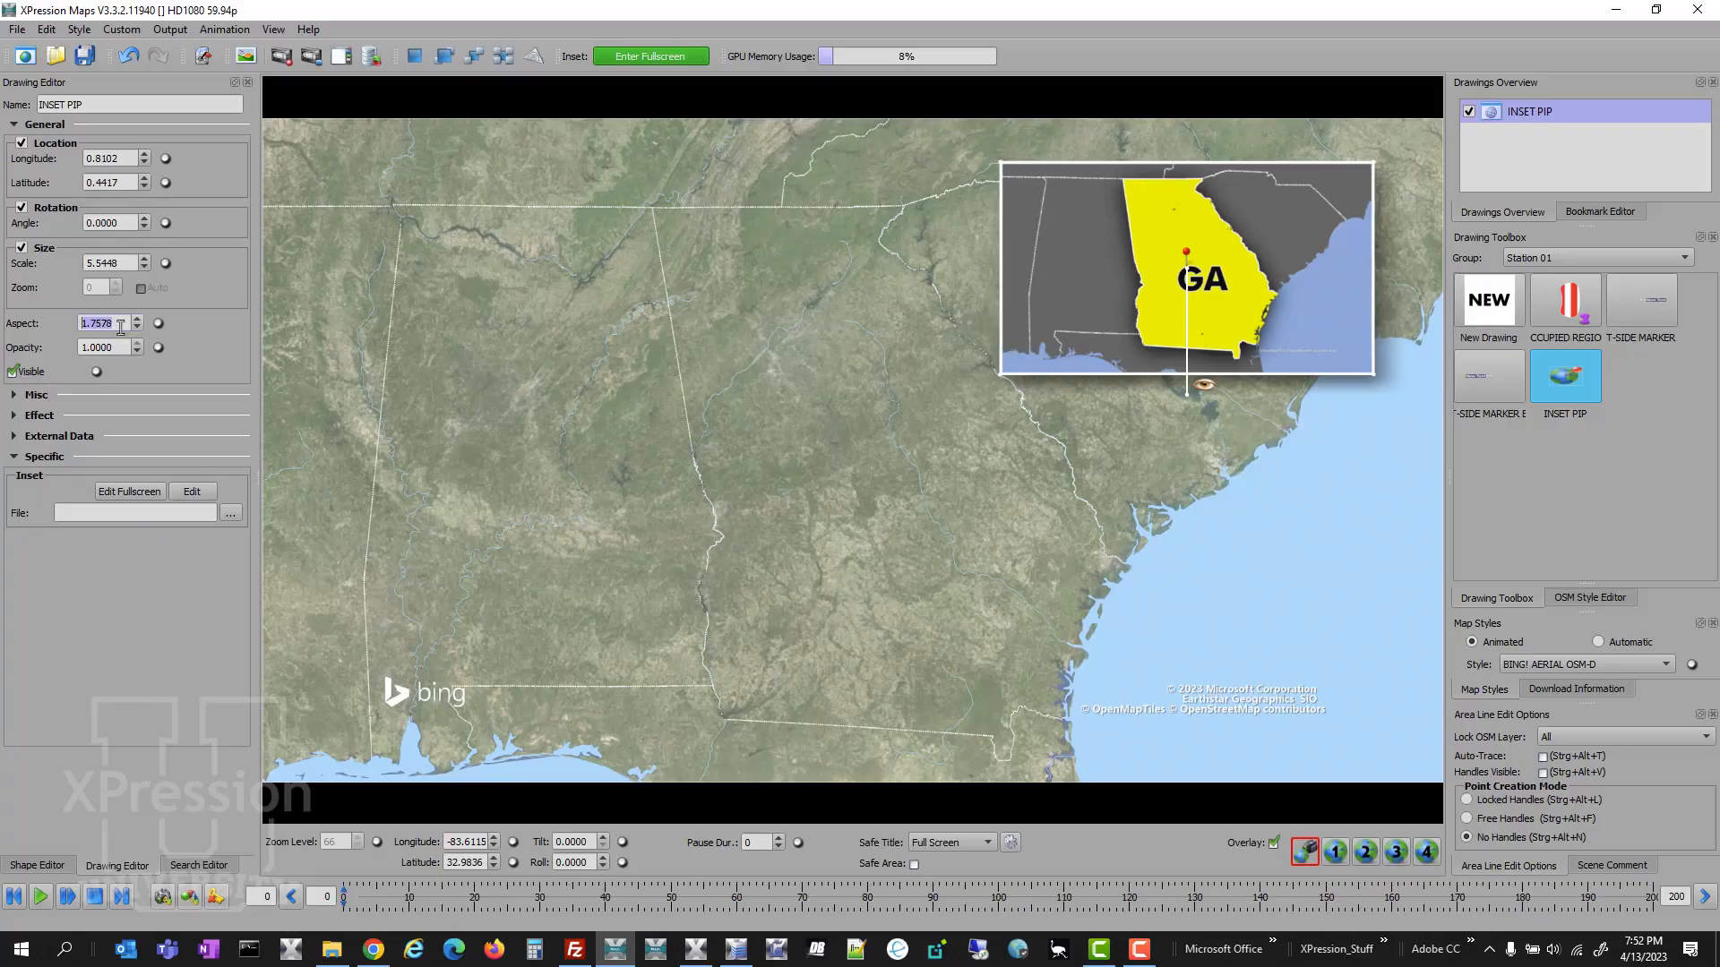
{"action": "key", "text": "Down"}
{"action": "key", "text": "Down"}
{"action": "key", "text": "Down"}
{"action": "key", "text": "Down"}
{"action": "key", "text": "Down"}
{"action": "key", "text": "Down"}
{"action": "key", "text": "Down"}
{"action": "key", "text": "Down"}
{"action": "key", "text": "Down"}
{"action": "key", "text": "Down"}
{"action": "key", "text": "Down"}
{"action": "key", "text": "Down"}
{"action": "key", "text": "Down"}
{"action": "key", "text": "Down"}
{"action": "key", "text": "Down"}
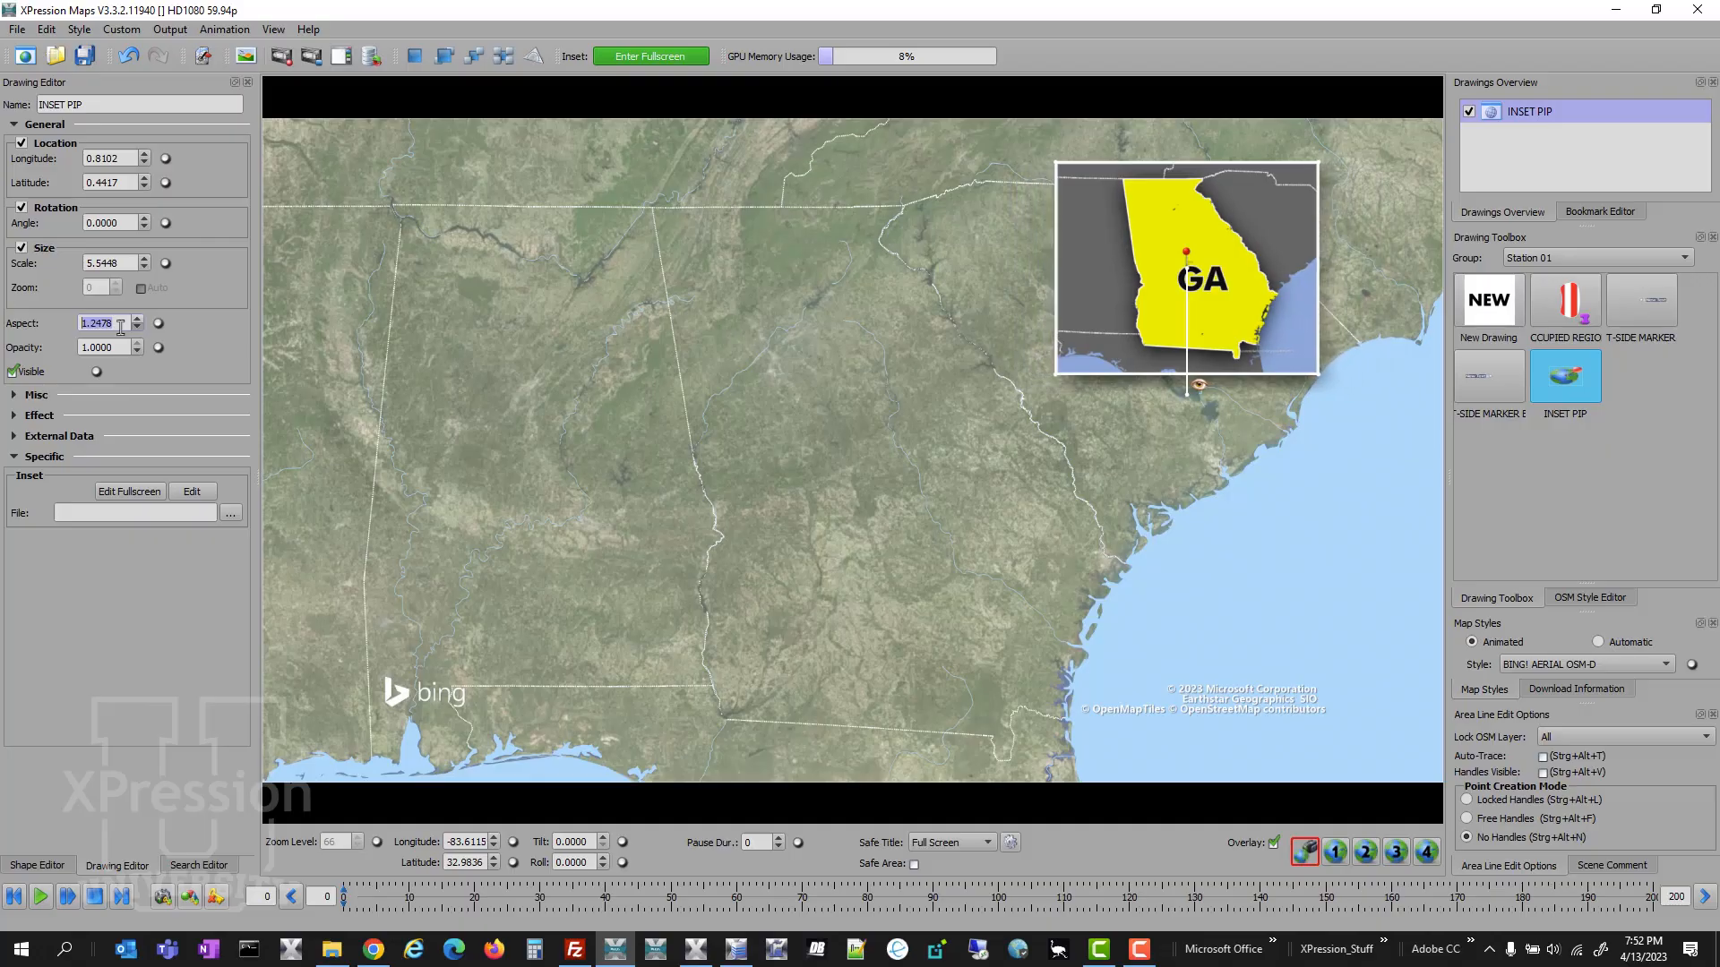
{"action": "key", "text": "Up"}
{"action": "key", "text": "Up"}
{"action": "key", "text": "Up"}
{"action": "key", "text": "Up"}
{"action": "key", "text": "Up"}
{"action": "key", "text": "Up"}
{"action": "key", "text": "Up"}
{"action": "key", "text": "Up"}
{"action": "key", "text": "Up"}
{"action": "key", "text": "Up"}
{"action": "key", "text": "Up"}
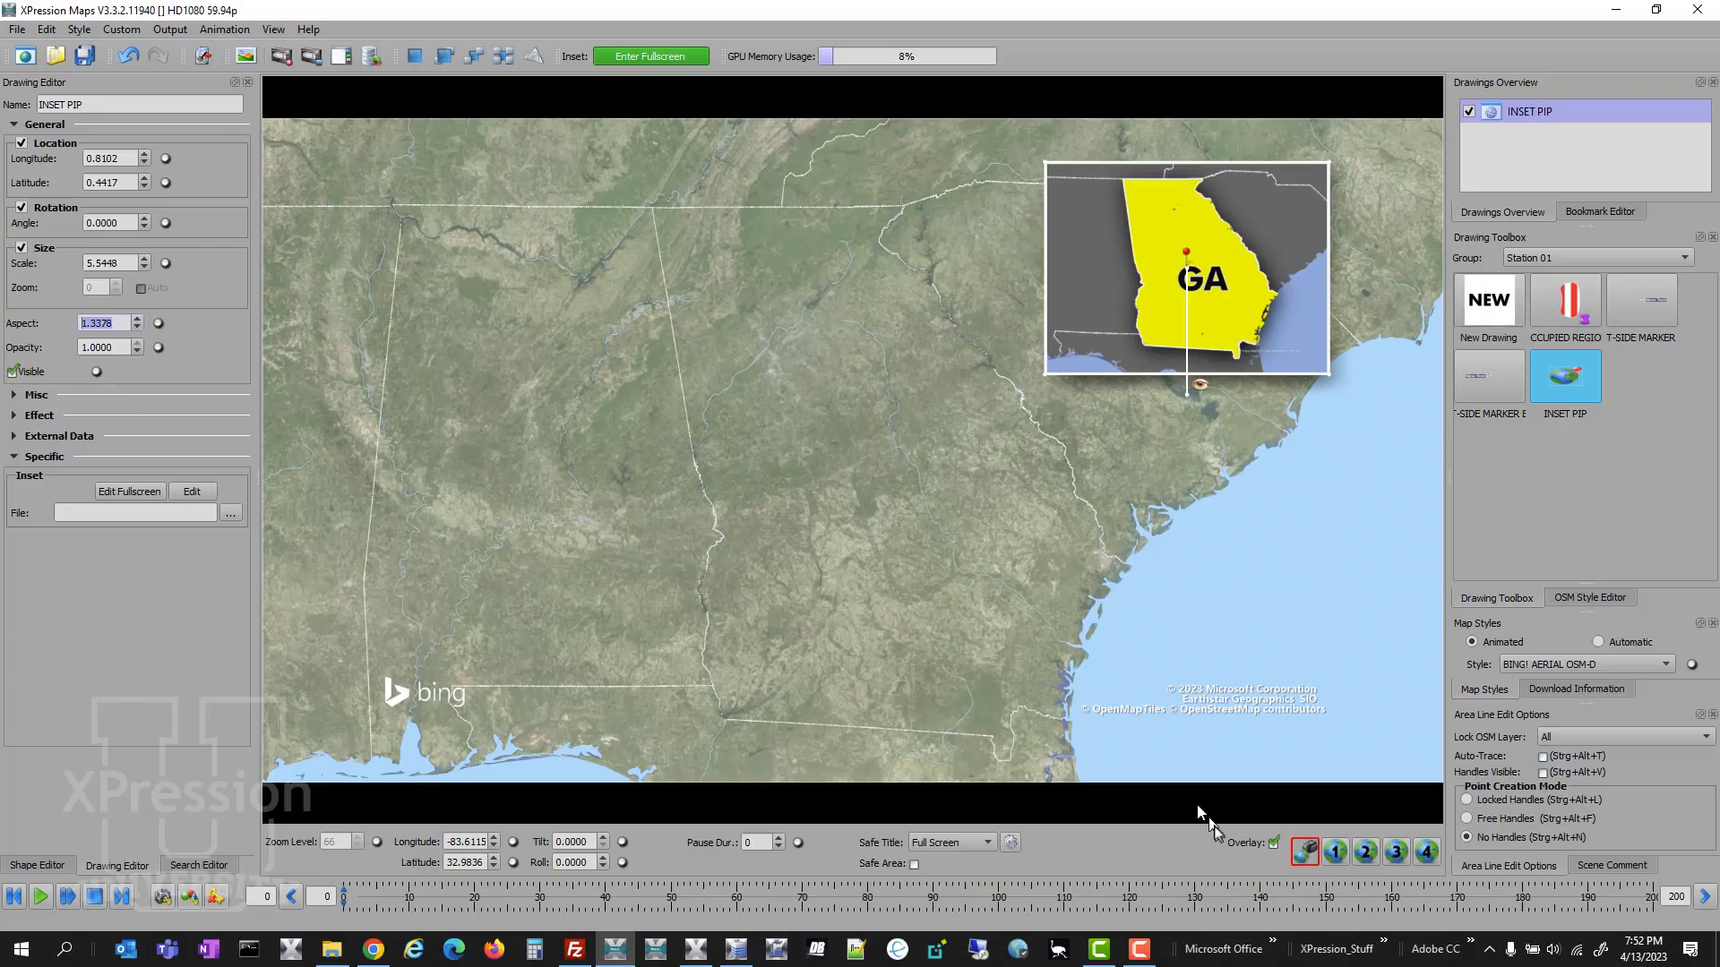
{"action": "left_click", "coordinate": [1274, 843]}
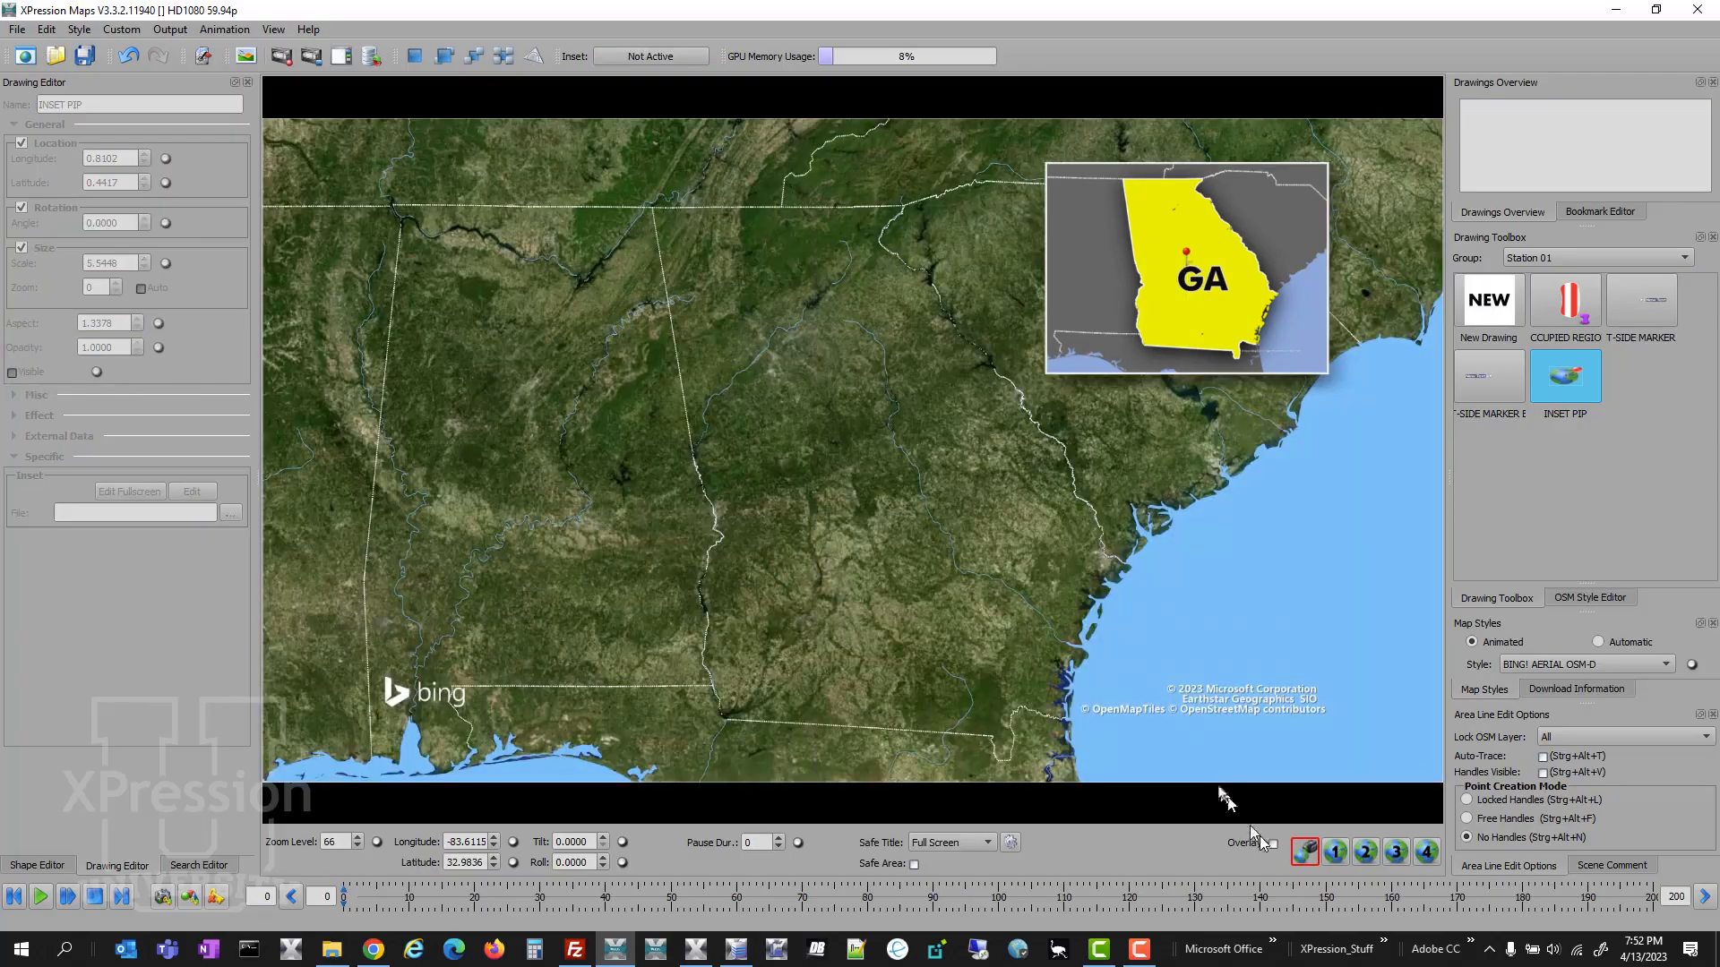
- Move the main map to the second Centennial Olympic Park search result and add a text label for that location
{"action": "left_click_drag", "start_coordinate": [1199, 710], "coordinate": [1309, 672]}
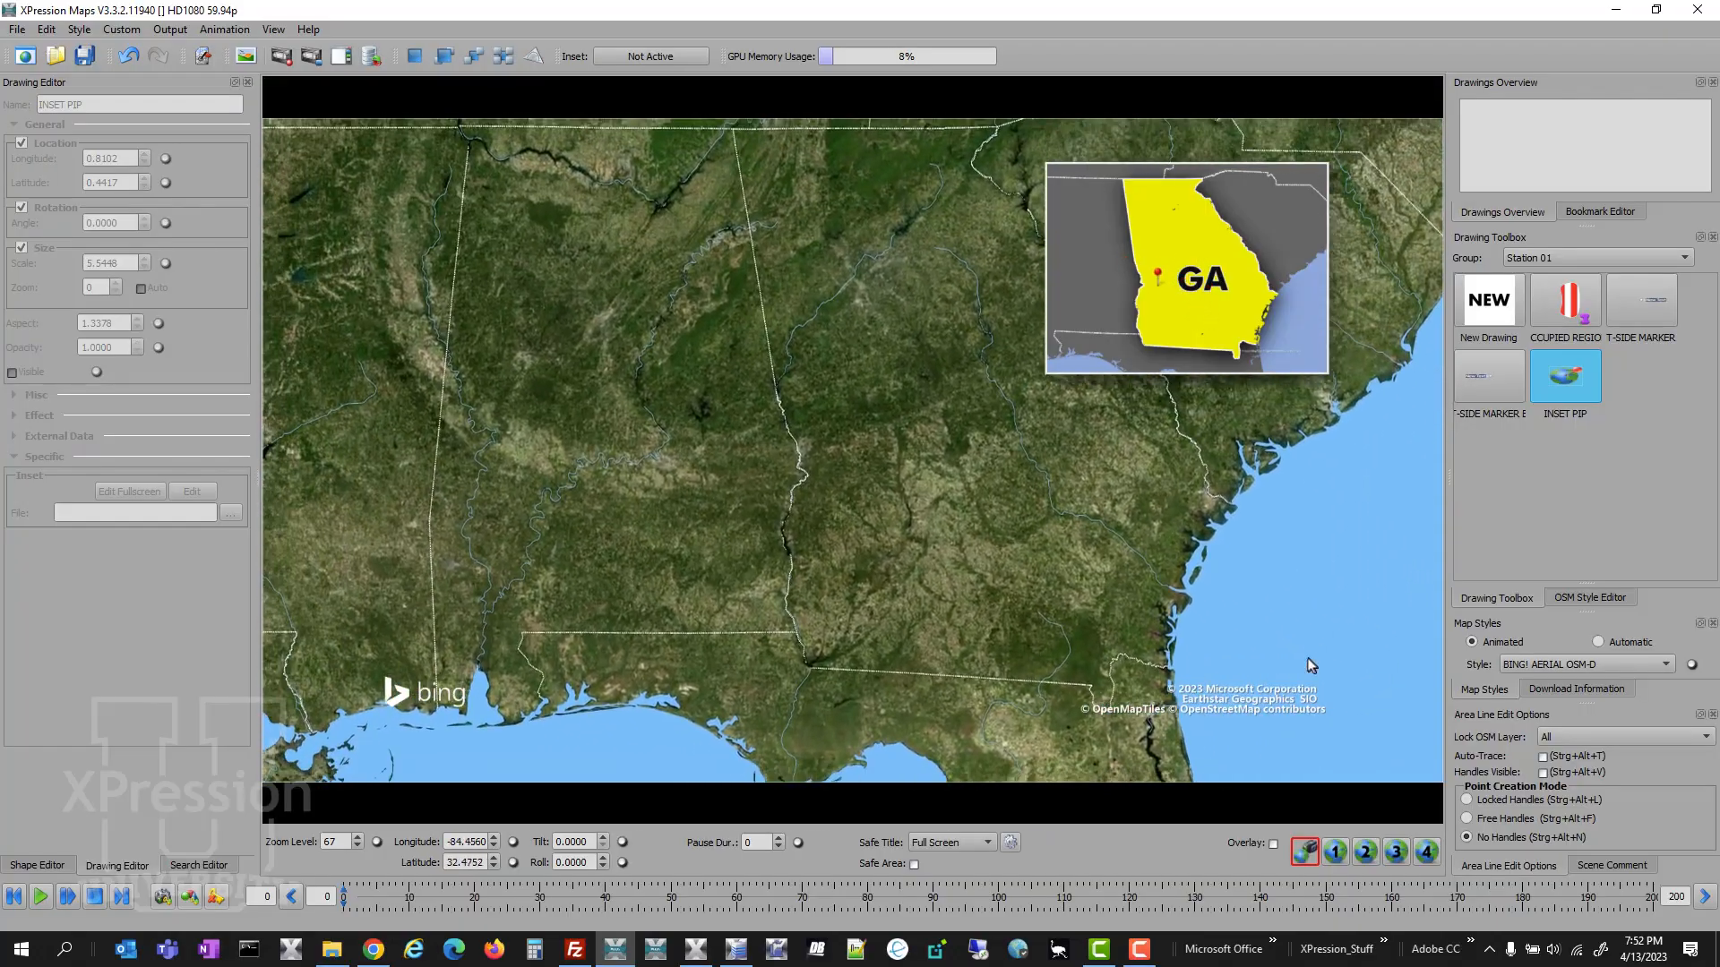
{"action": "left_click", "coordinate": [208, 865]}
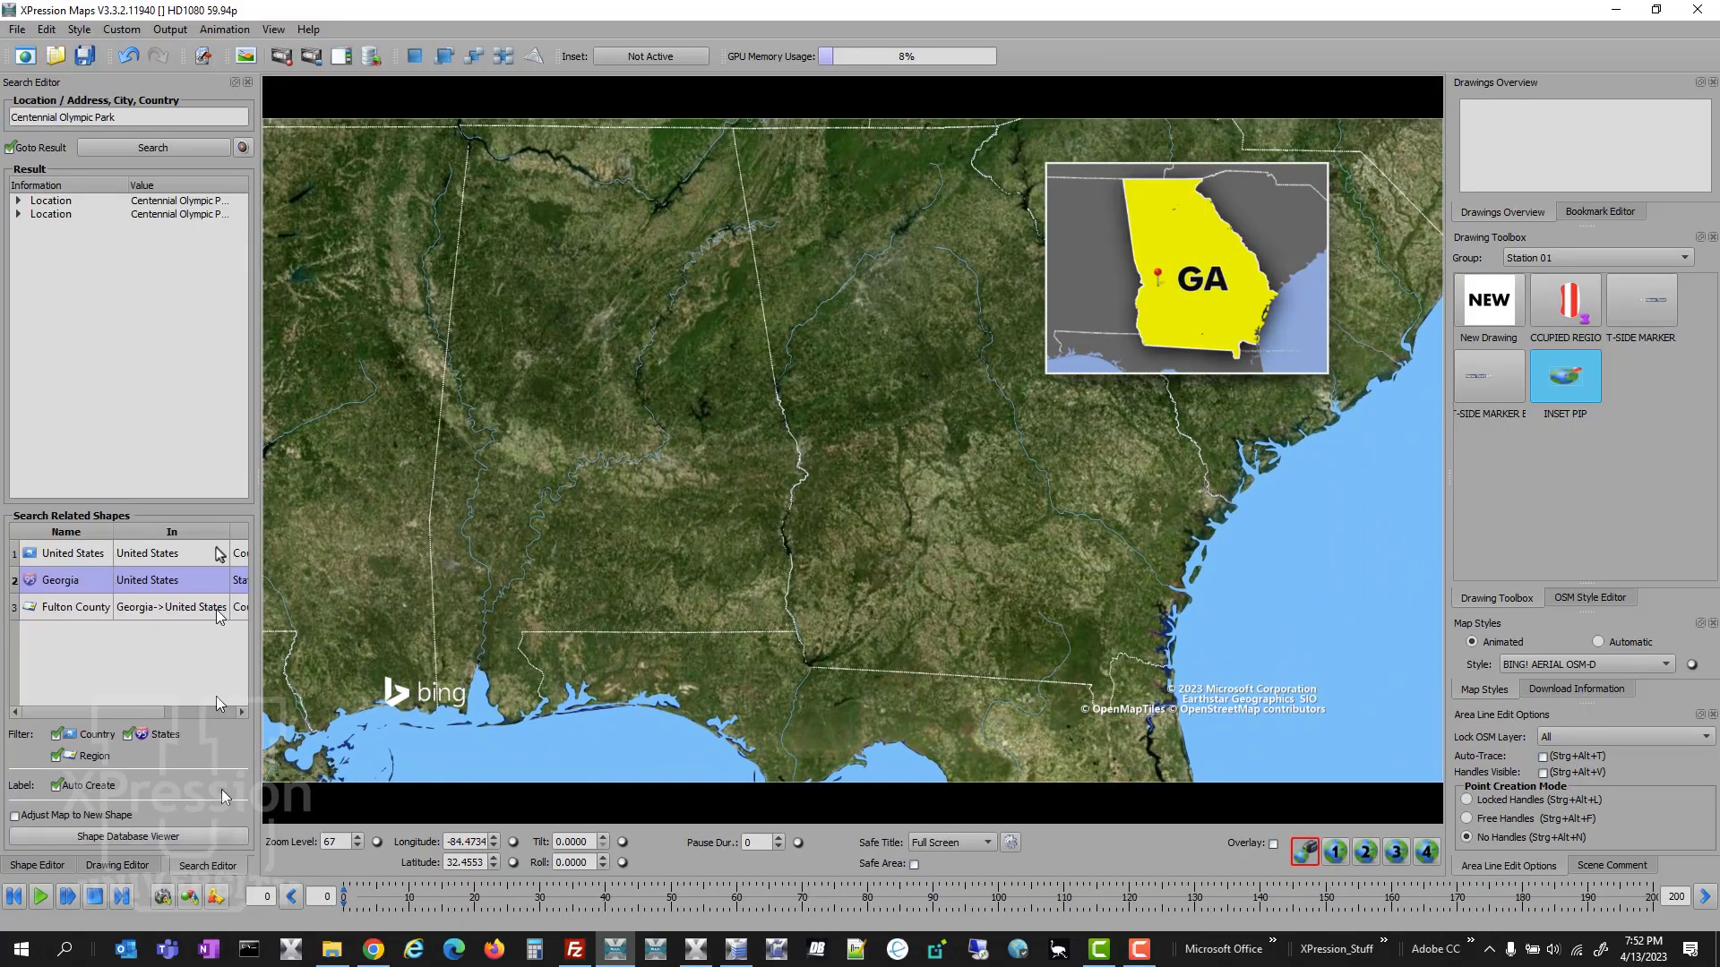
{"action": "double_click", "coordinate": [164, 213]}
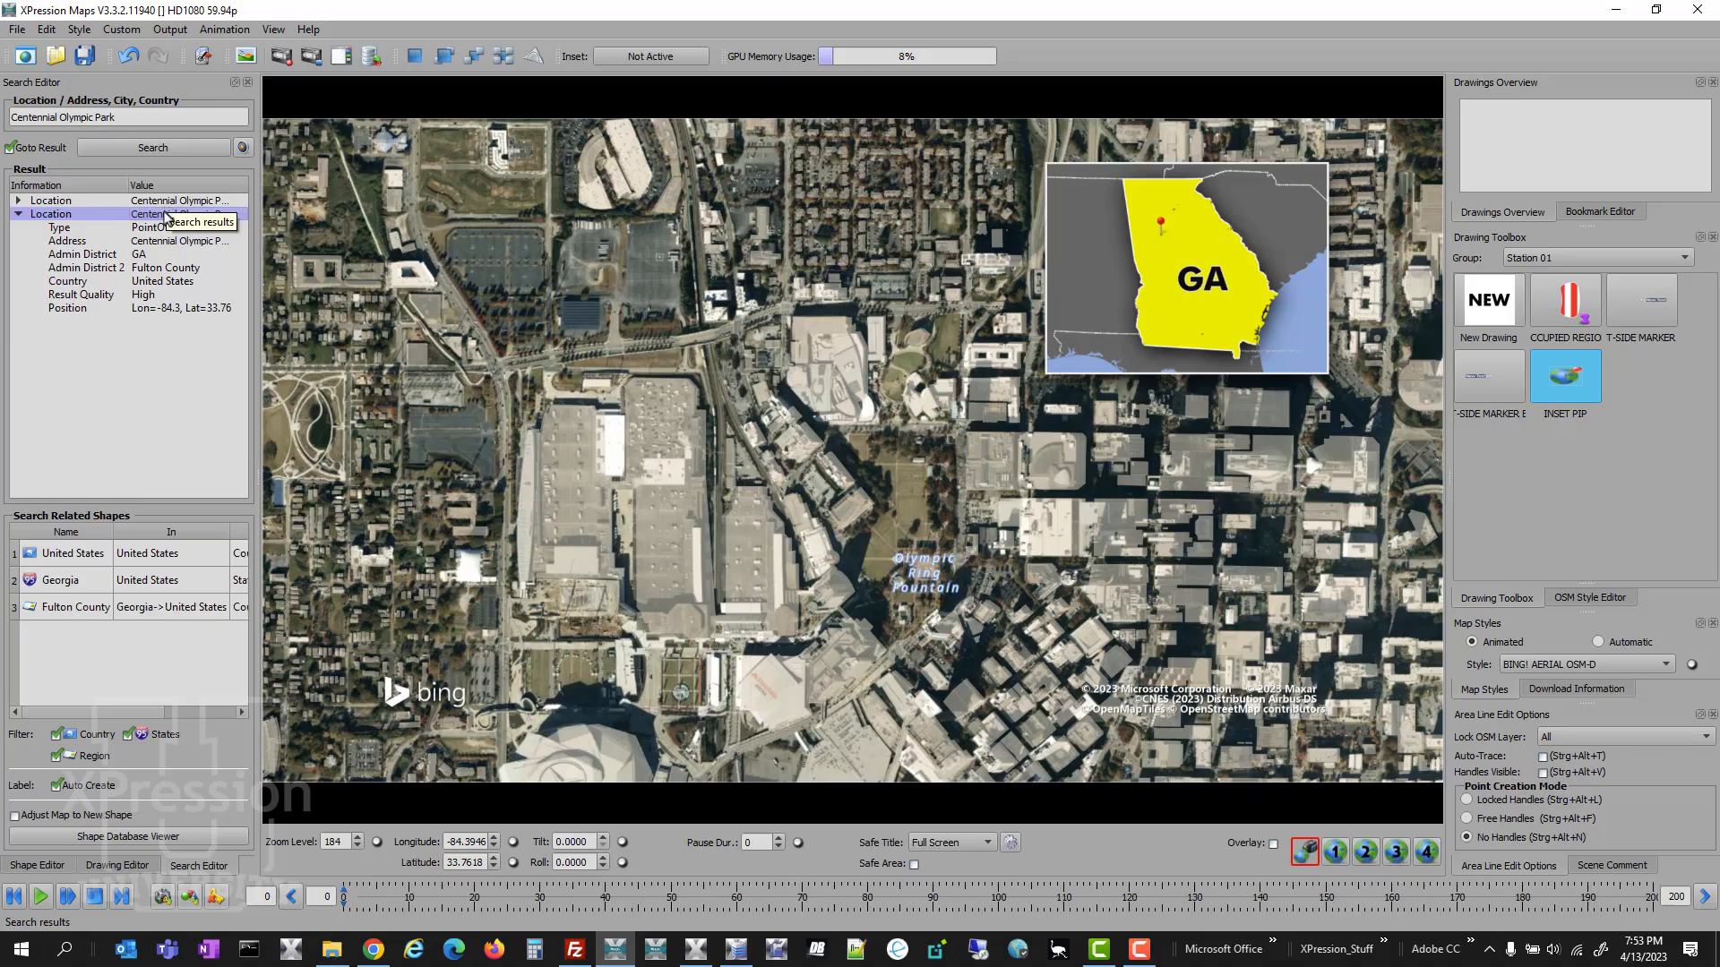
{"action": "right_click", "coordinate": [167, 215]}
{"action": "left_click", "coordinate": [176, 212]}
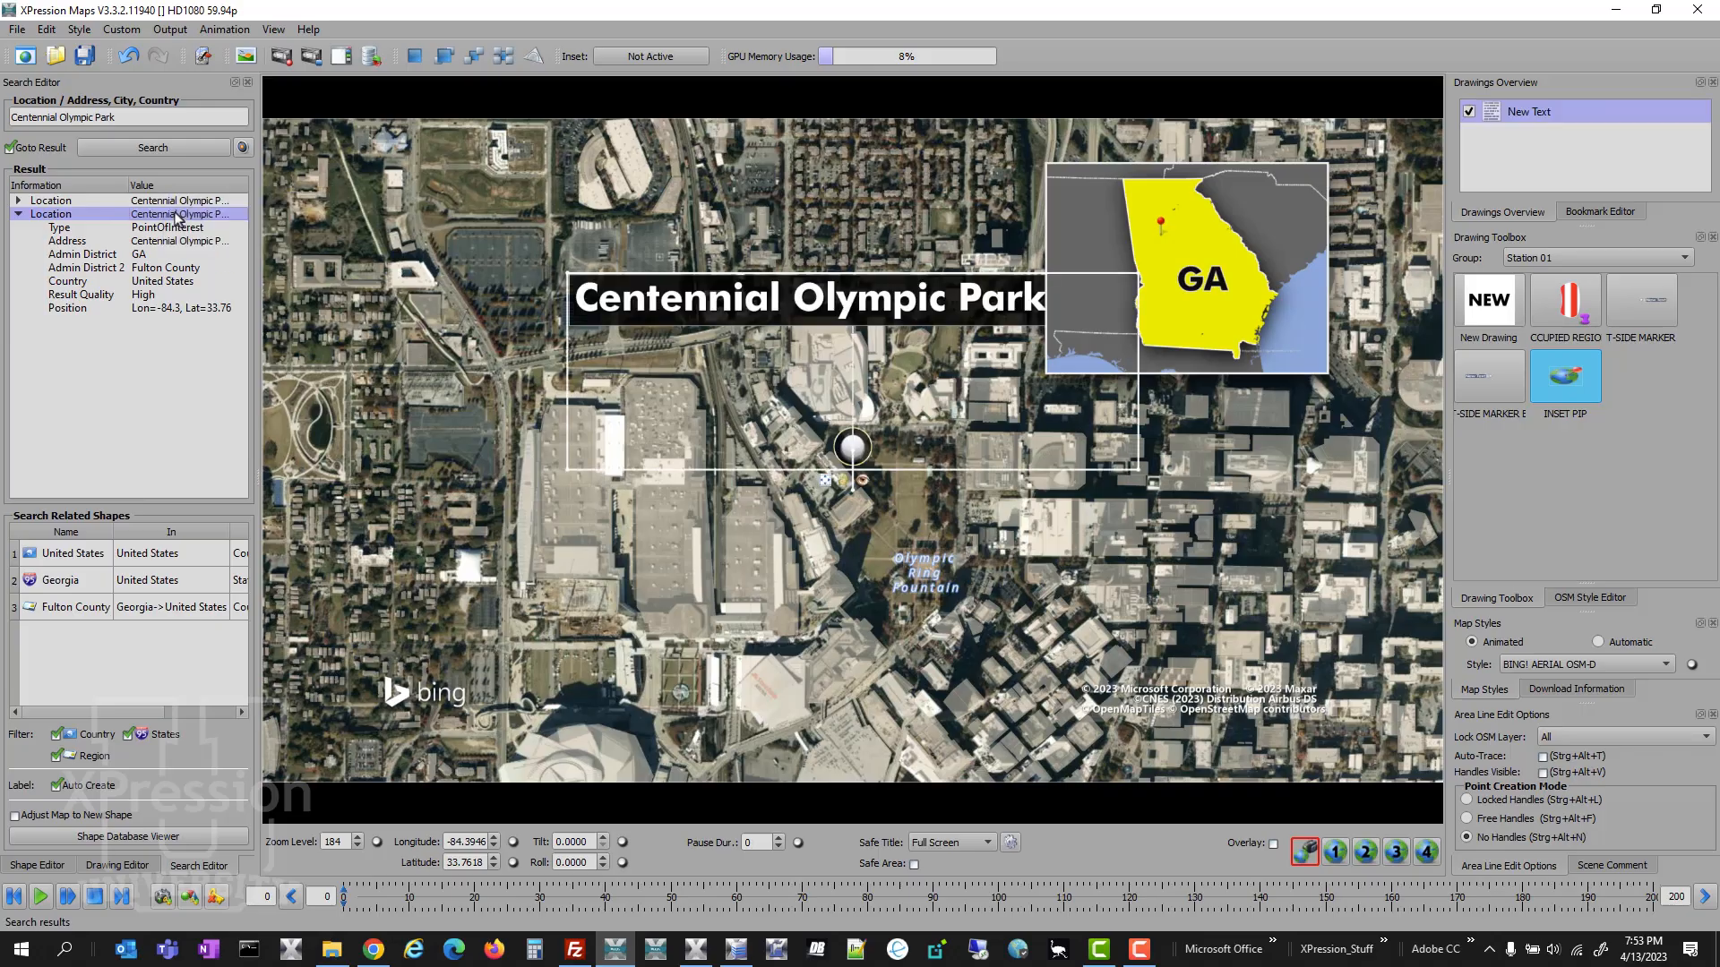
- Edit the park label to remove ", GA" and break it into two lines, "Centennial" and "Olympic Park"
{"action": "double_click", "coordinate": [824, 312]}
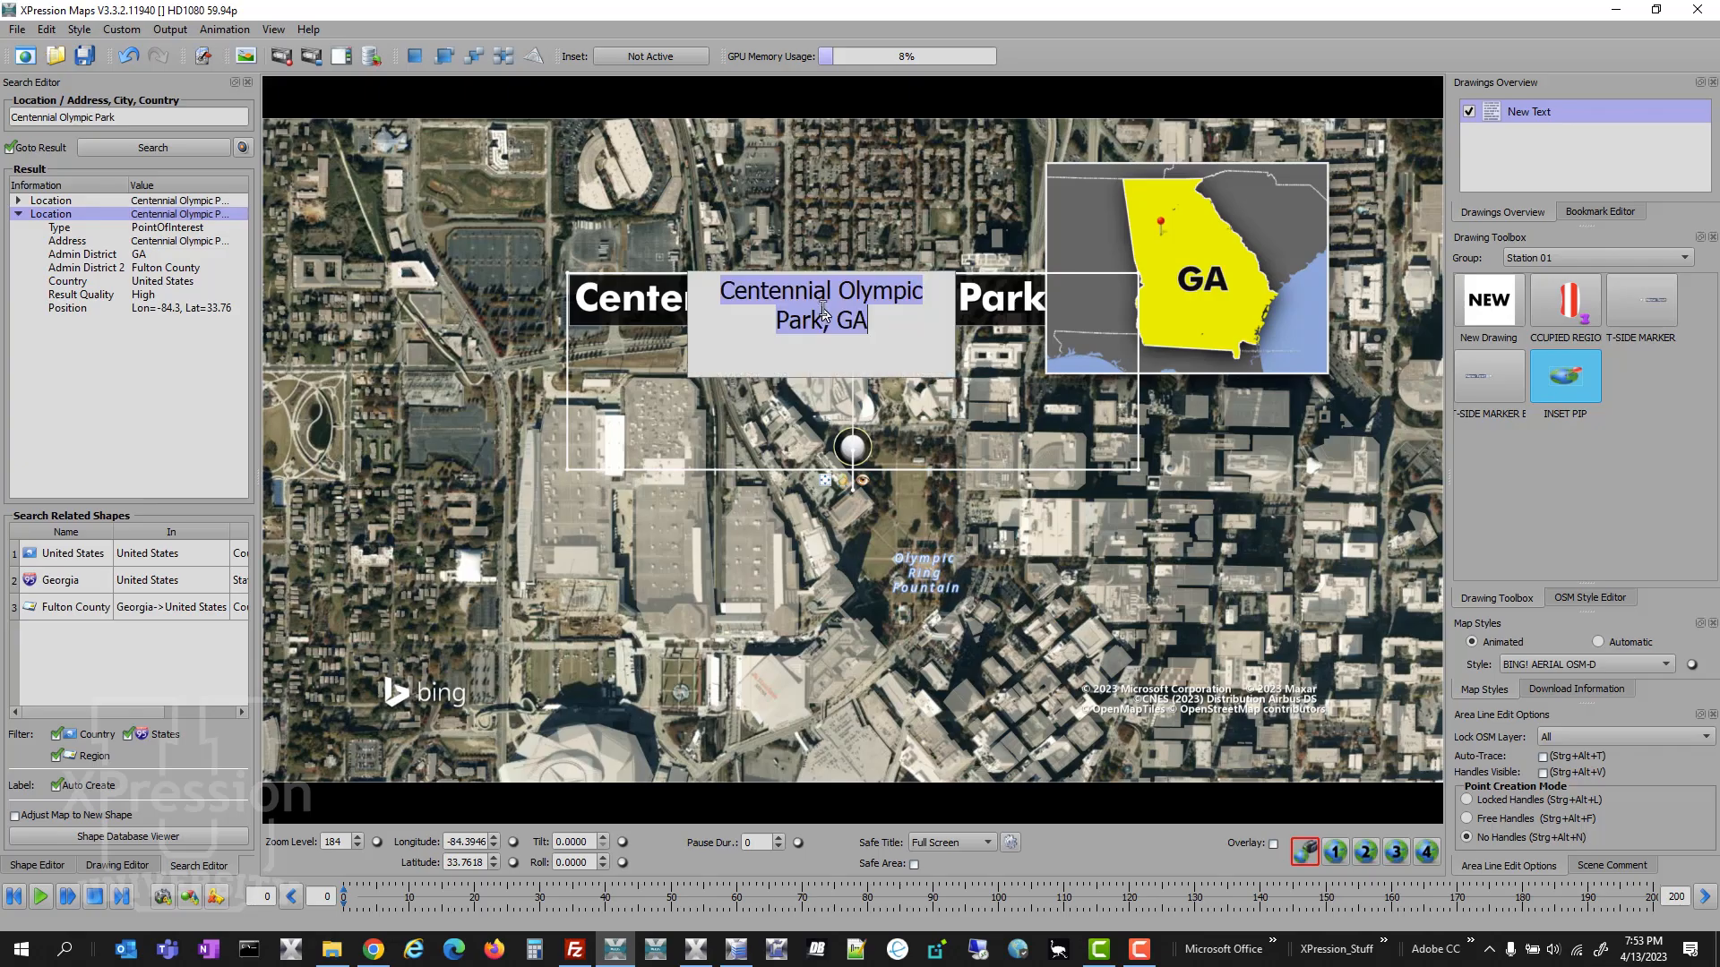
{"action": "left_click", "coordinate": [883, 324]}
{"action": "key", "text": "BackSpace"}
{"action": "key", "text": "BackSpace"}
{"action": "key", "text": "BackSpace"}
{"action": "key", "text": "BackSpace"}
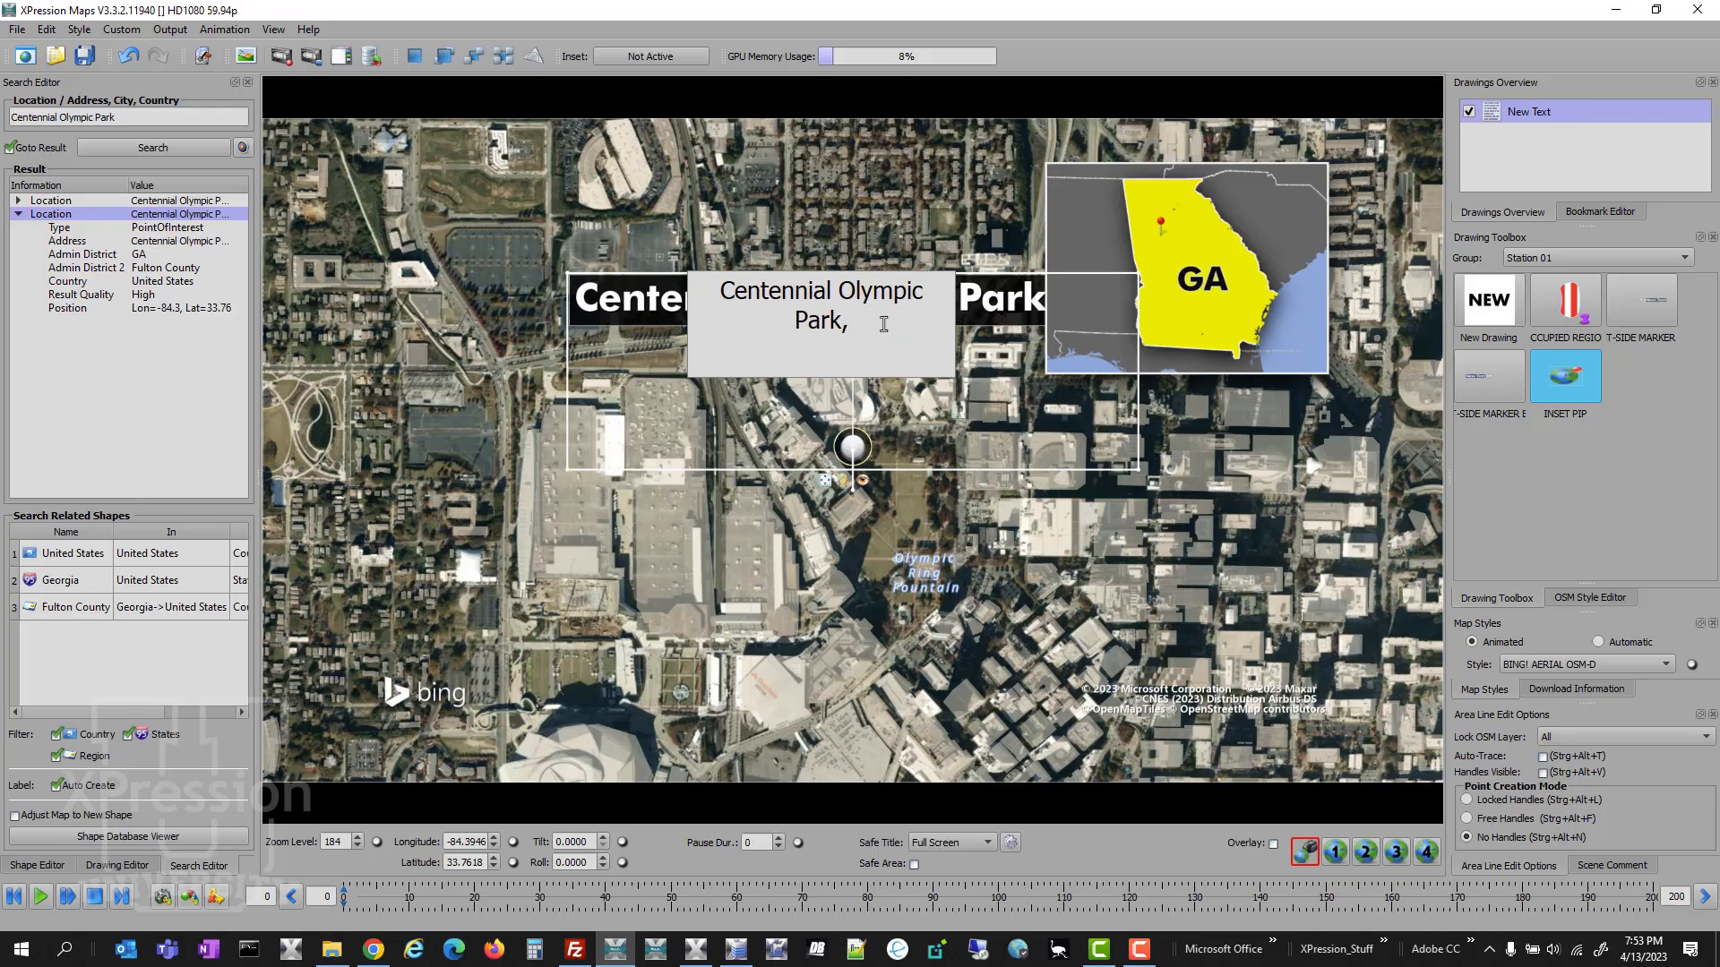
{"action": "key", "text": "Left"}
{"action": "key", "text": "Left"}
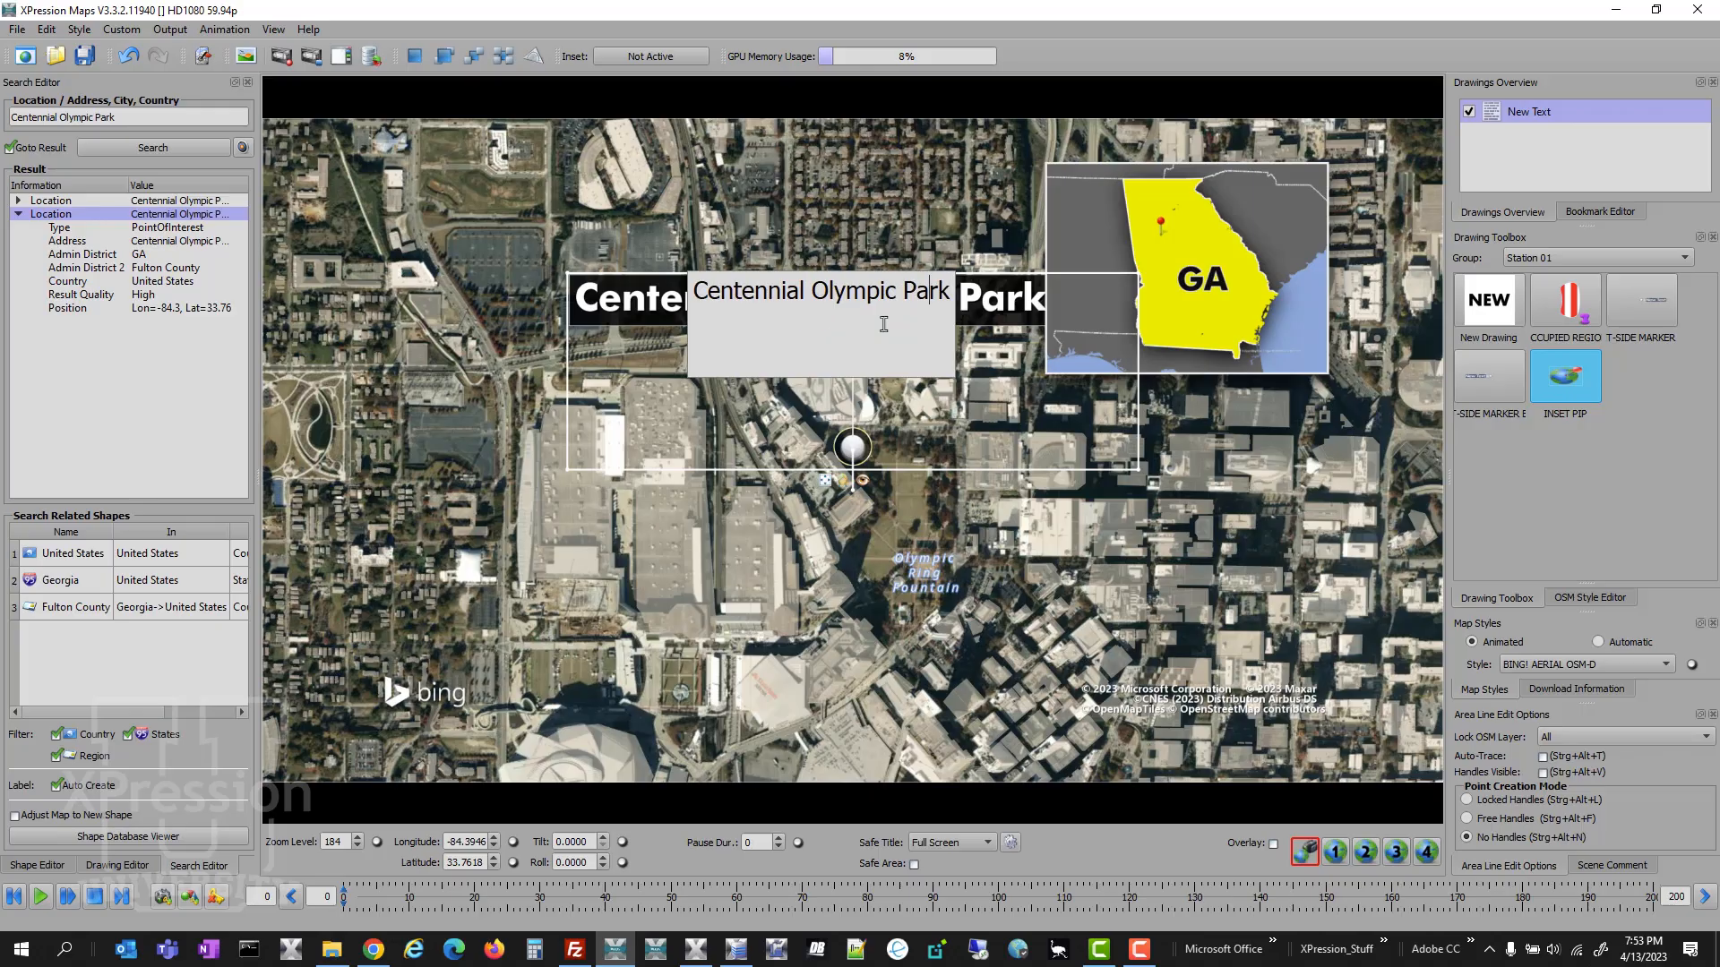
{"action": "key", "text": "Left"}
{"action": "key", "text": "Left"}
{"action": "key", "text": "Left"}
{"action": "key", "text": "Left"}
{"action": "key", "text": "Left"}
{"action": "key", "text": "Left"}
{"action": "key", "text": "Left"}
{"action": "key", "text": "BackSpace"}
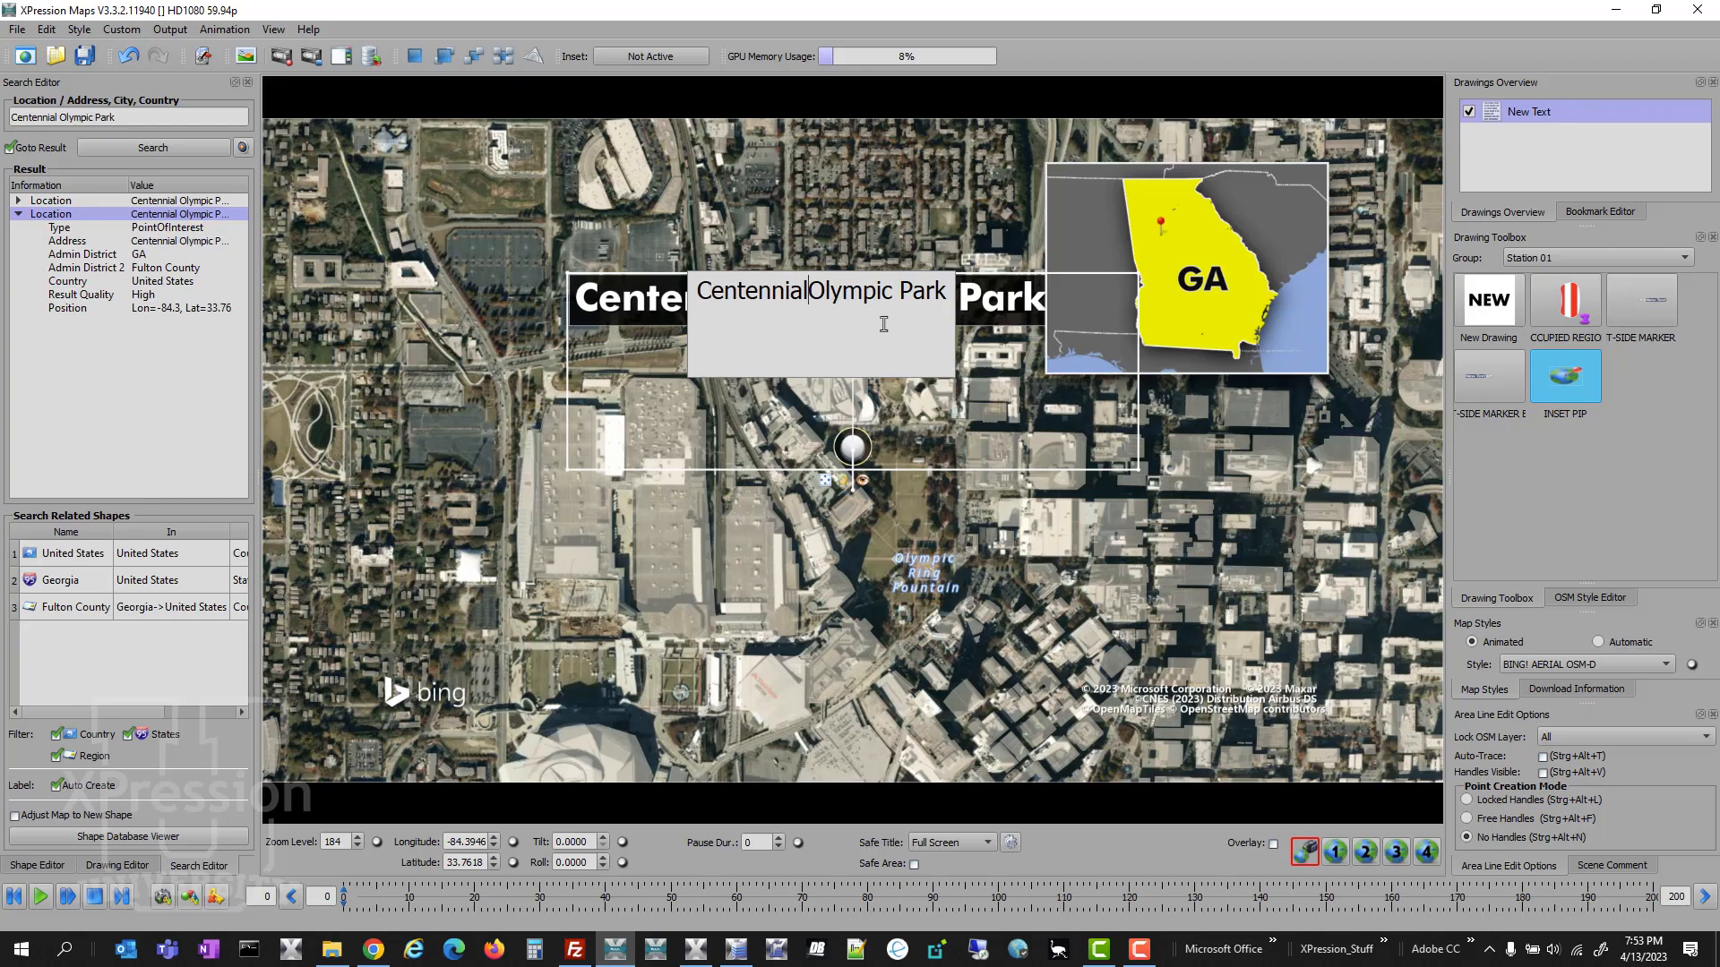
{"action": "key", "text": "Return"}
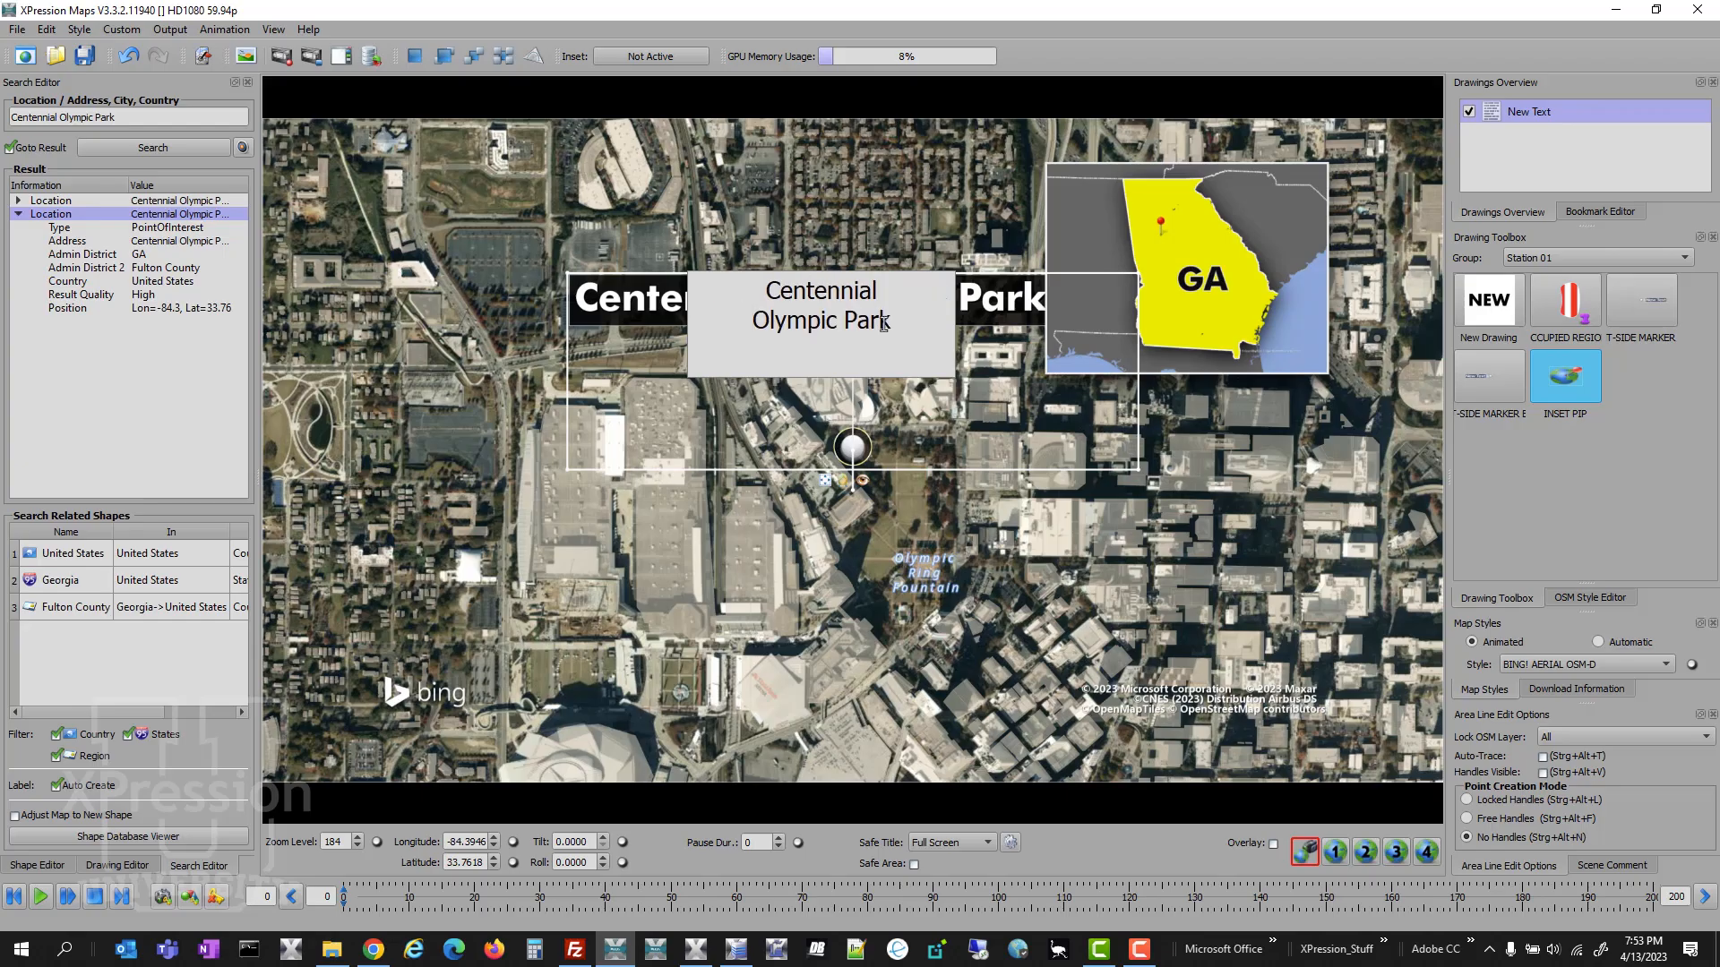
{"action": "left_click", "coordinate": [833, 563]}
- Frame the labelled park at zoom level 190 and, at frame 120, search for Albany, GA as the map's location
{"action": "left_click_drag", "start_coordinate": [833, 562], "coordinate": [829, 645]}
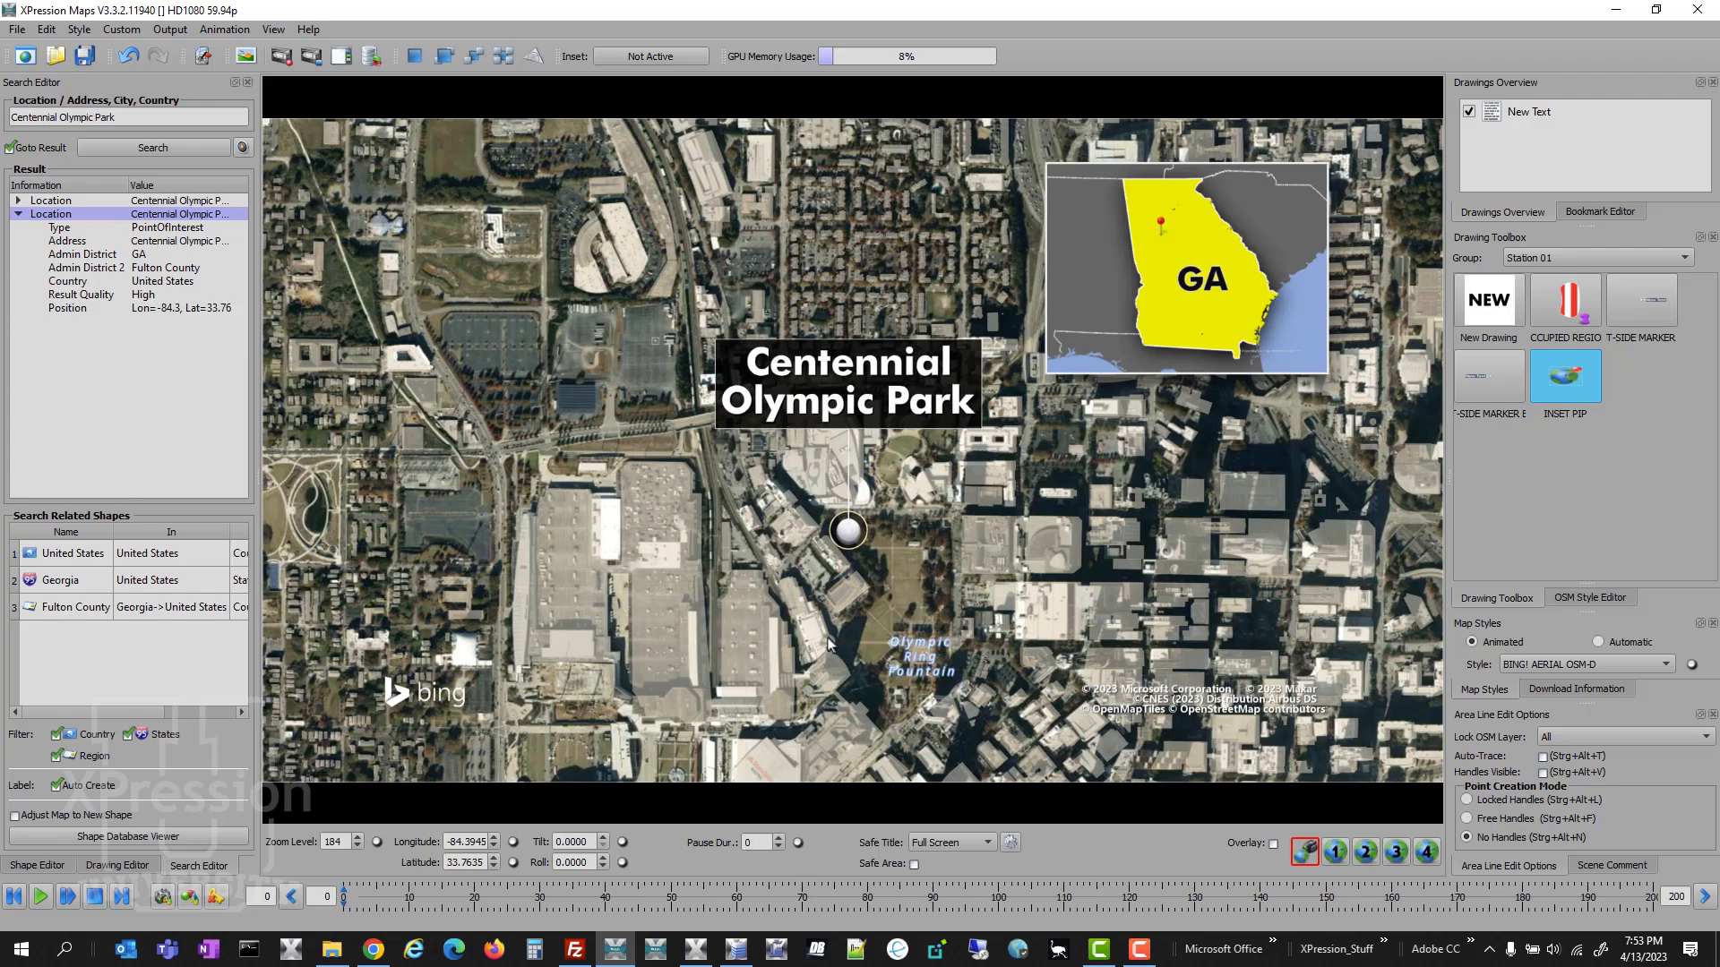
{"action": "scroll", "coordinate": [832, 671], "scroll_direction": "up", "scroll_amount": 3}
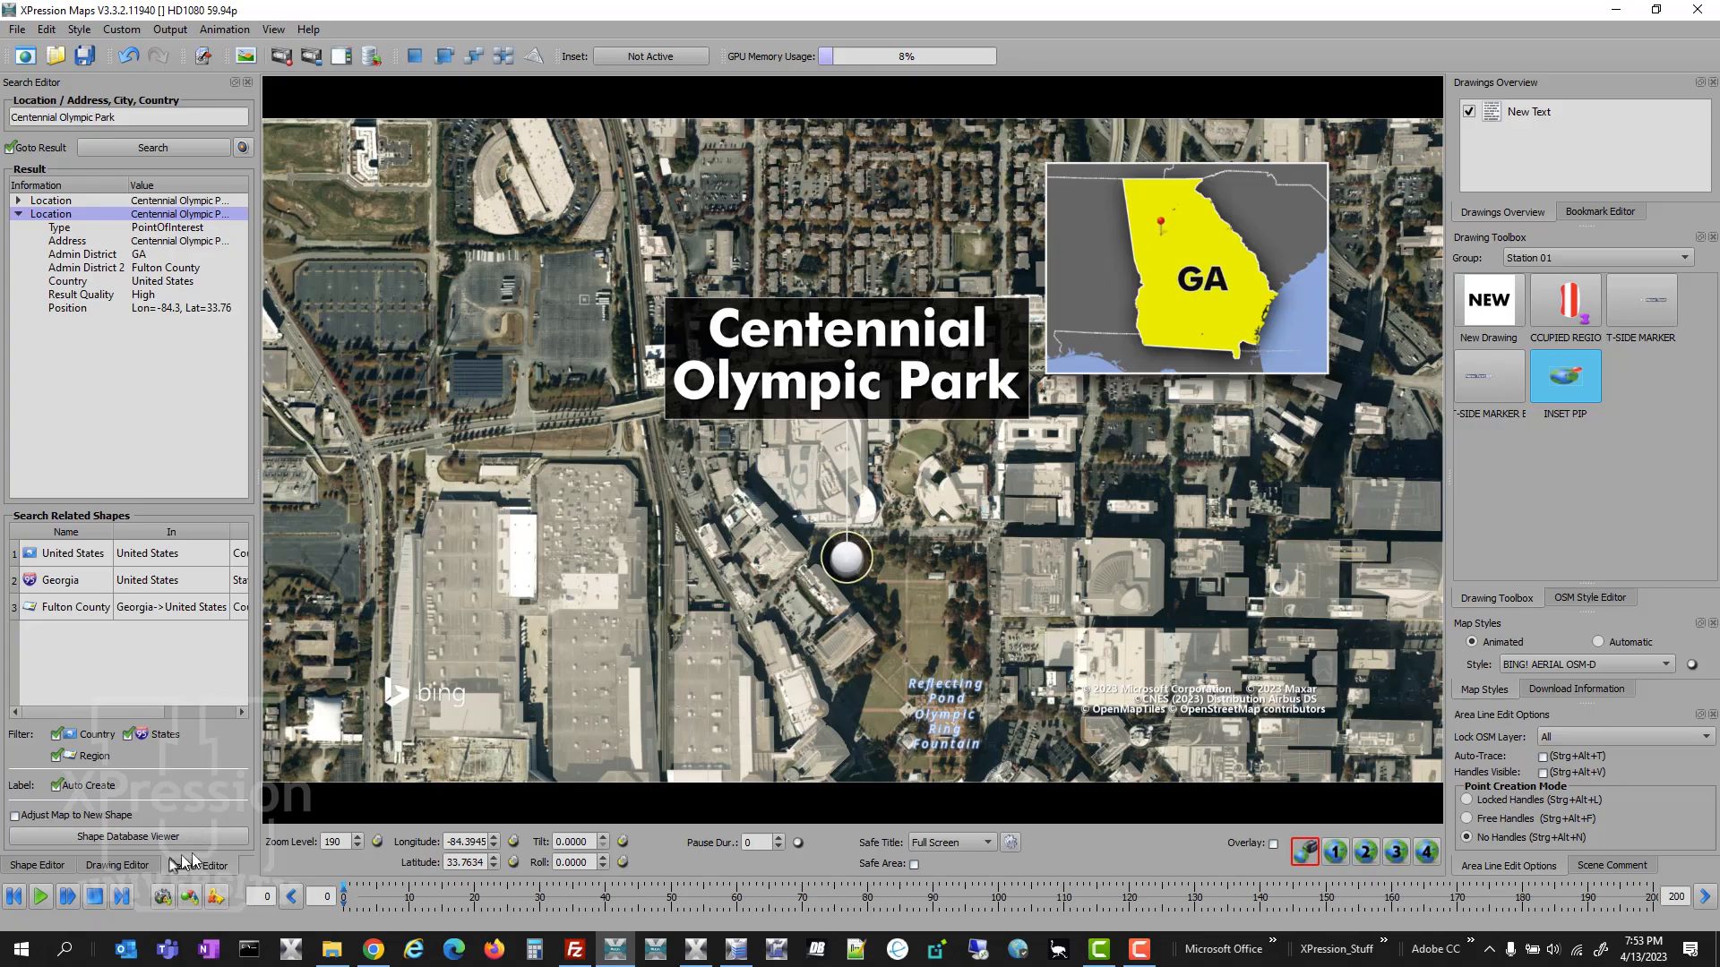
{"action": "left_click", "coordinate": [1128, 907]}
{"action": "triple_click", "coordinate": [179, 118]}
{"action": "type", "text": "Albany, GA"}
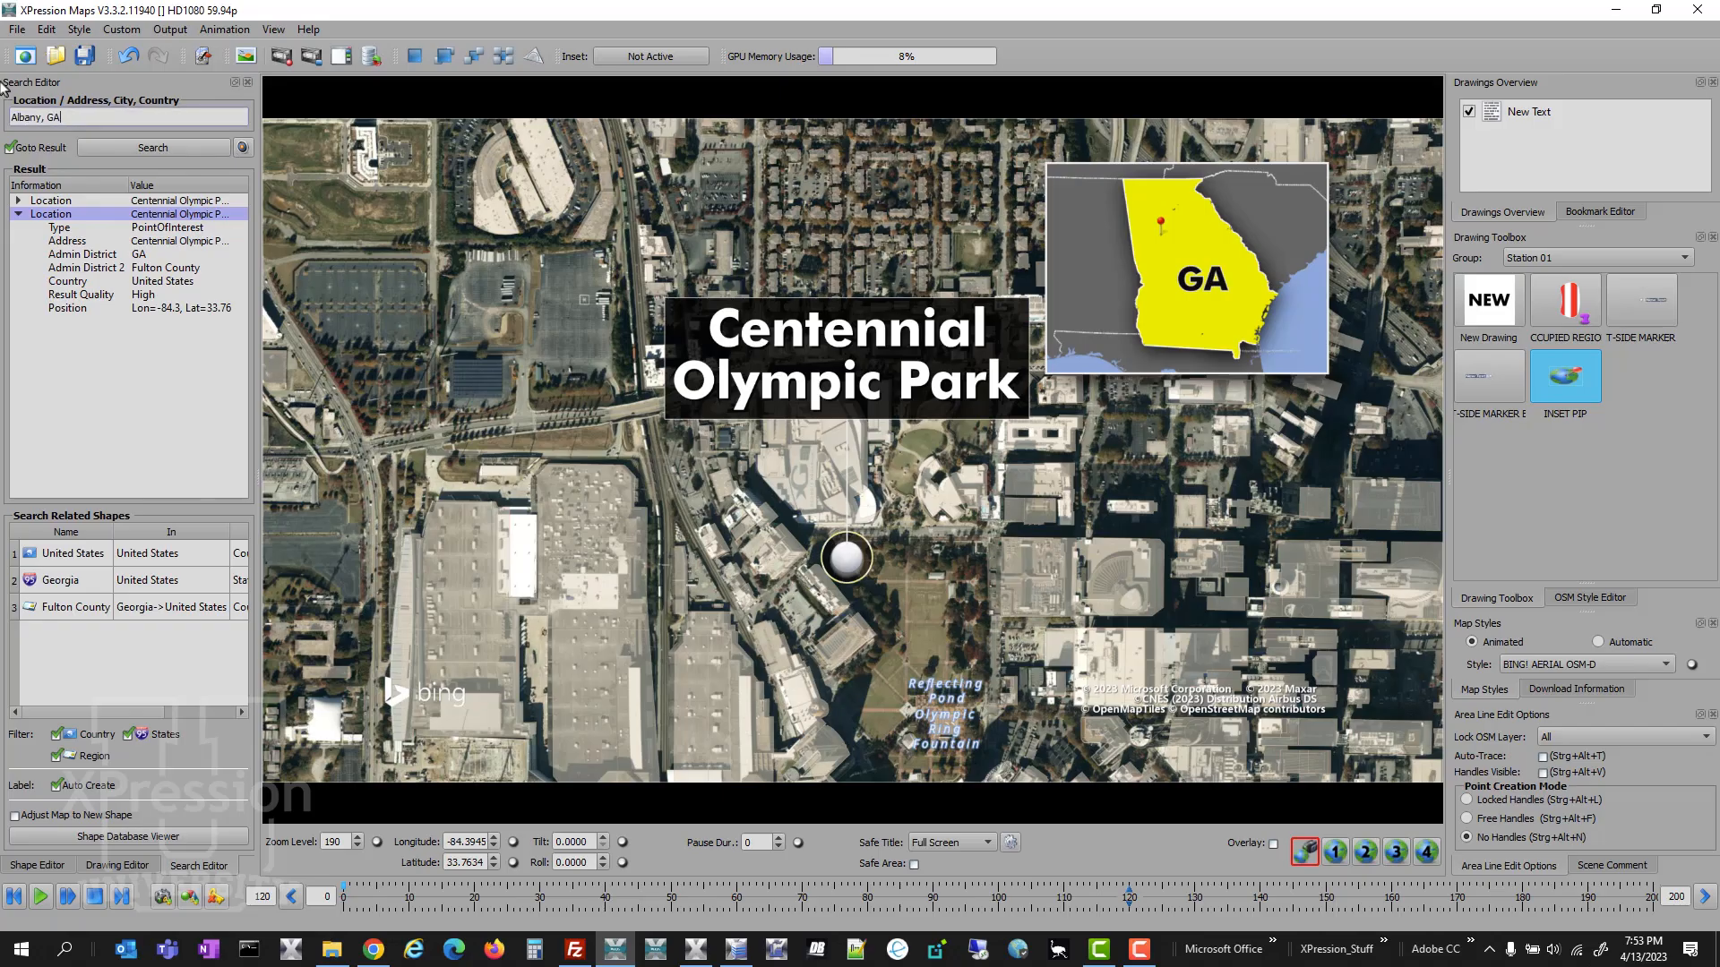
{"action": "left_click", "coordinate": [171, 148]}
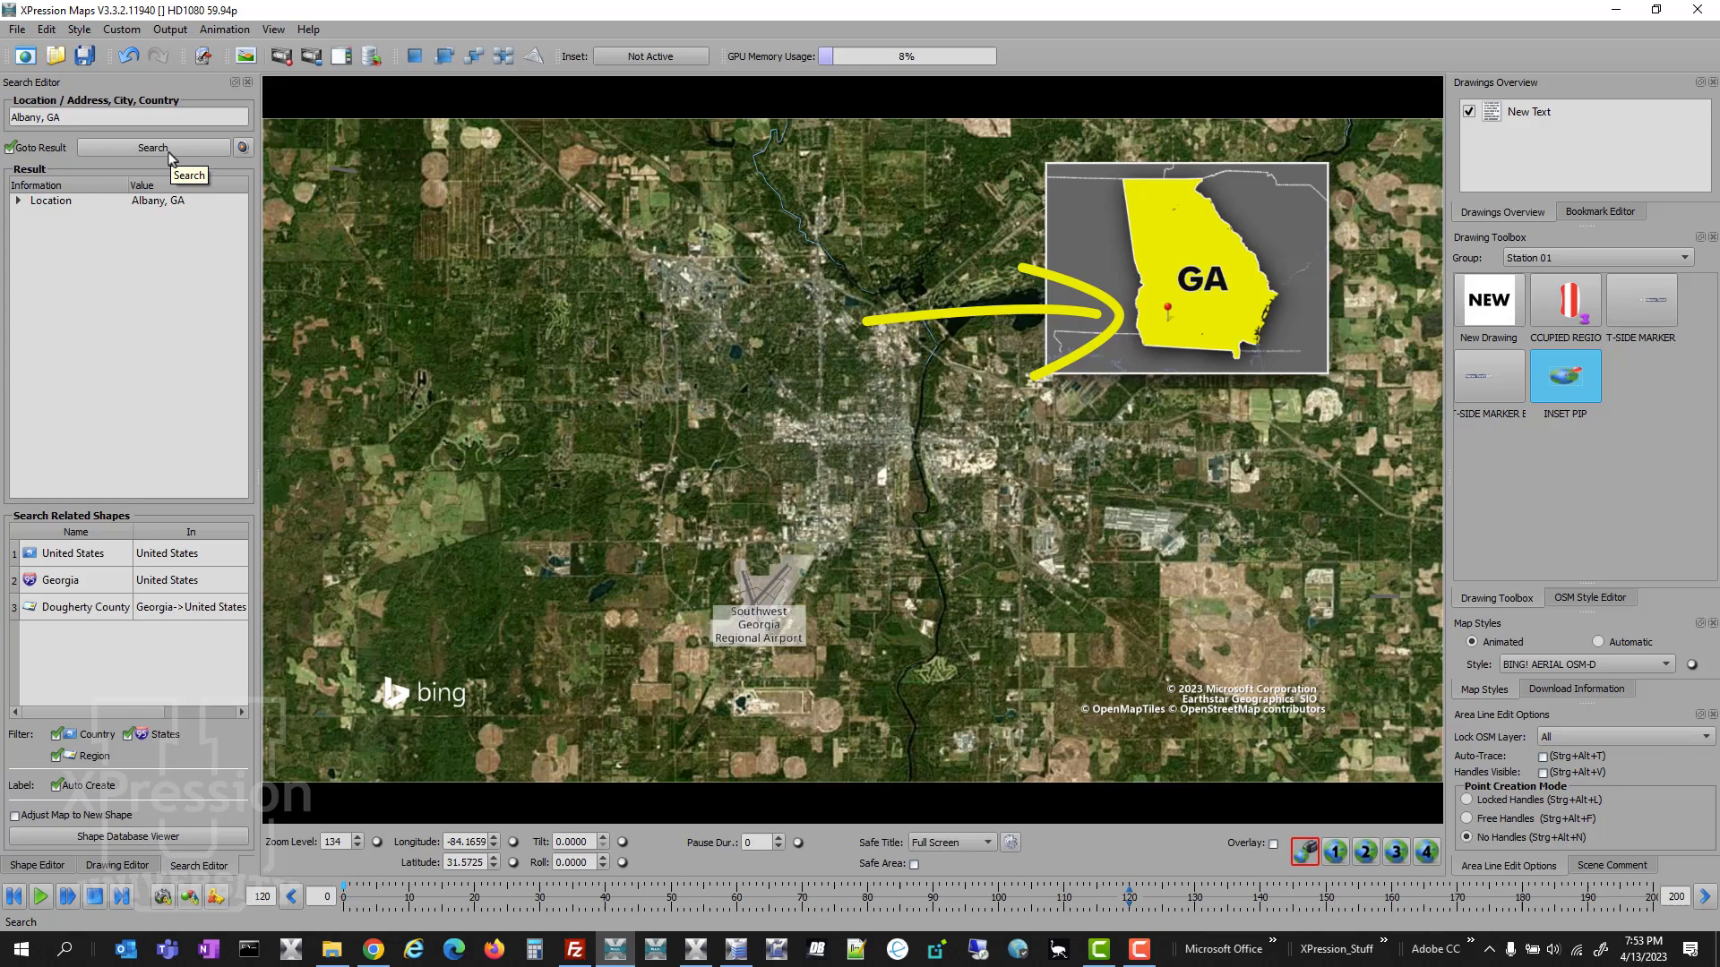